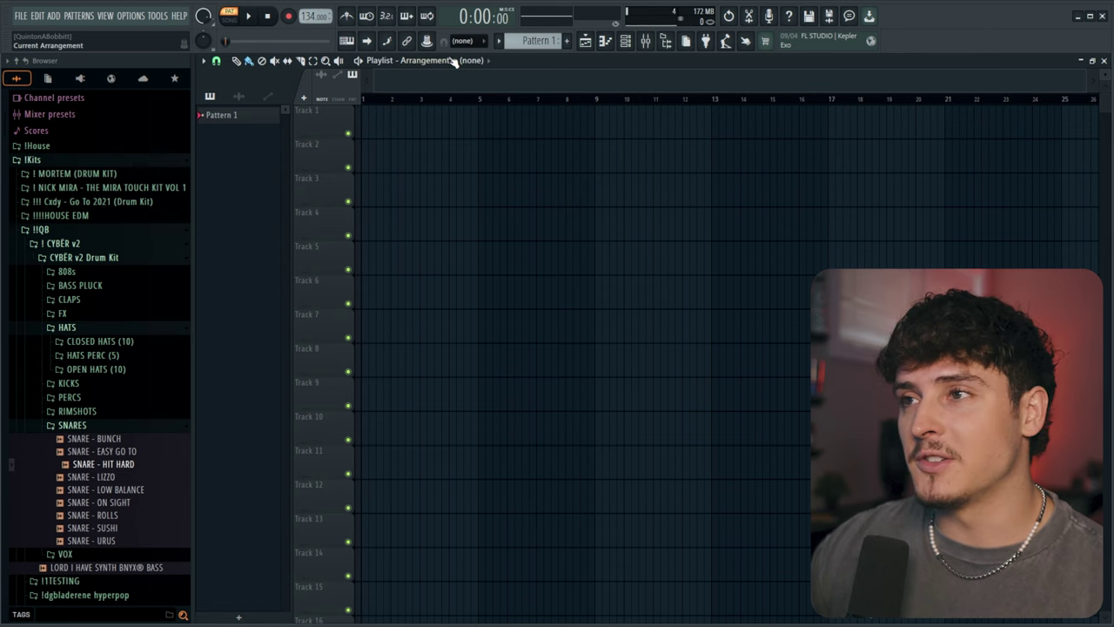
# Step: Add a Vital channel and load the Confrontation sequence preset into it, closing the synth window when finished
pyautogui.click(625, 41)
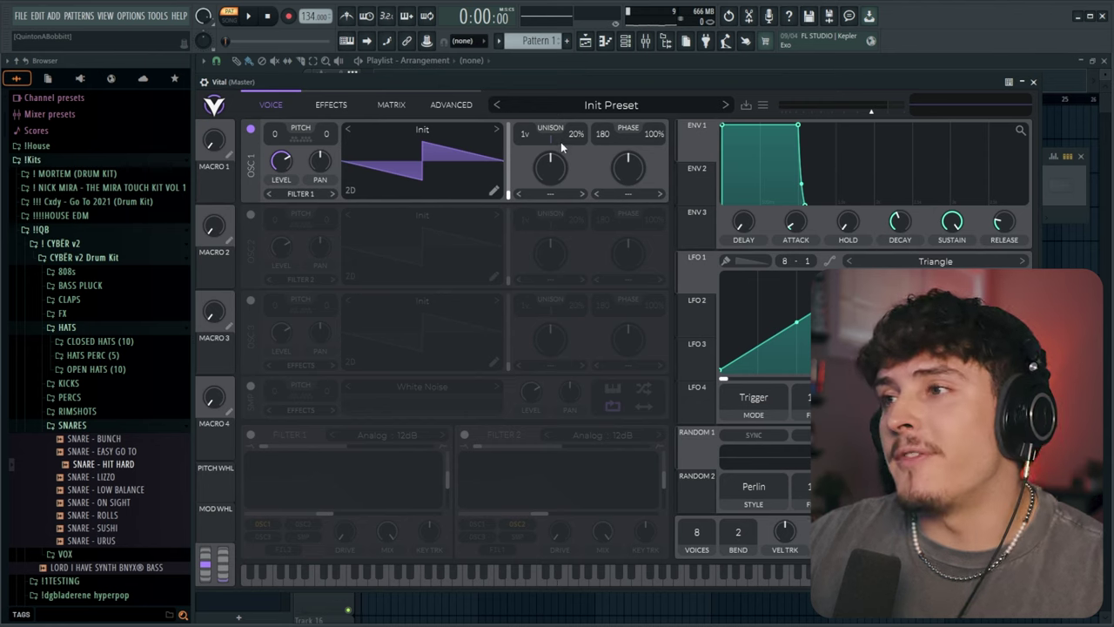
pyautogui.click(645, 104)
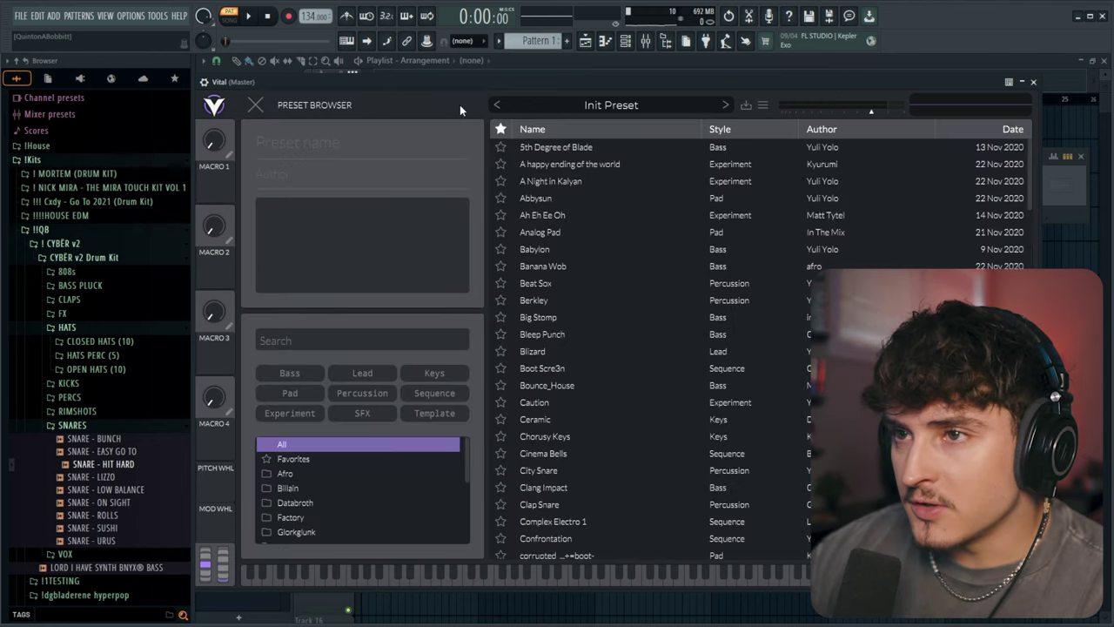
pyautogui.moveTo(559, 85); pyautogui.dragTo(613, 76)
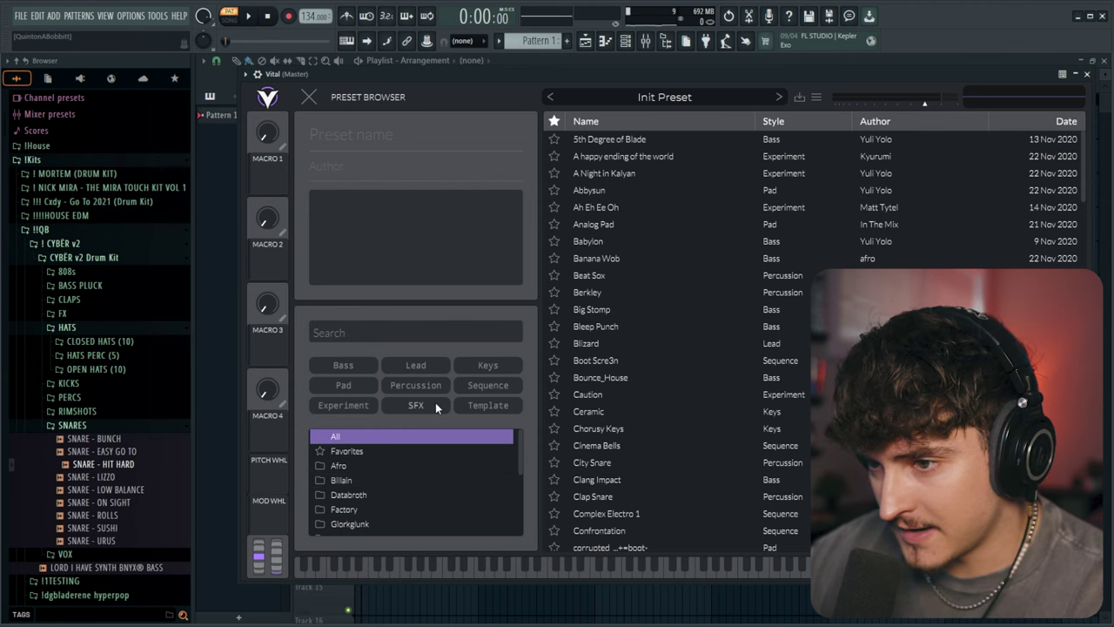
pyautogui.scroll(-5, 420, 528)
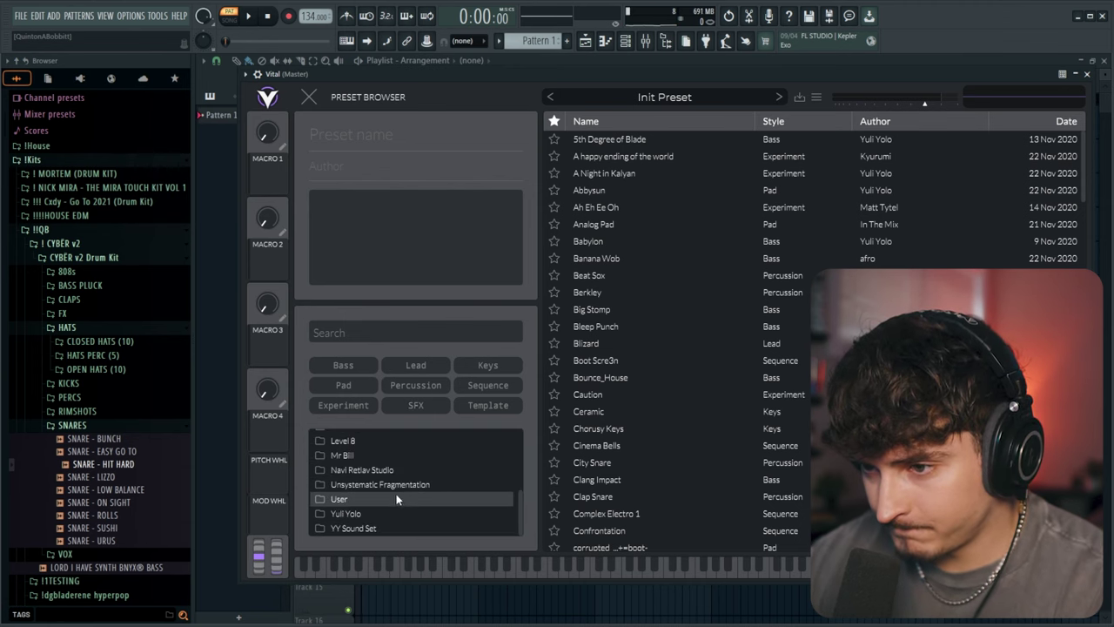
pyautogui.scroll(4, 389, 500)
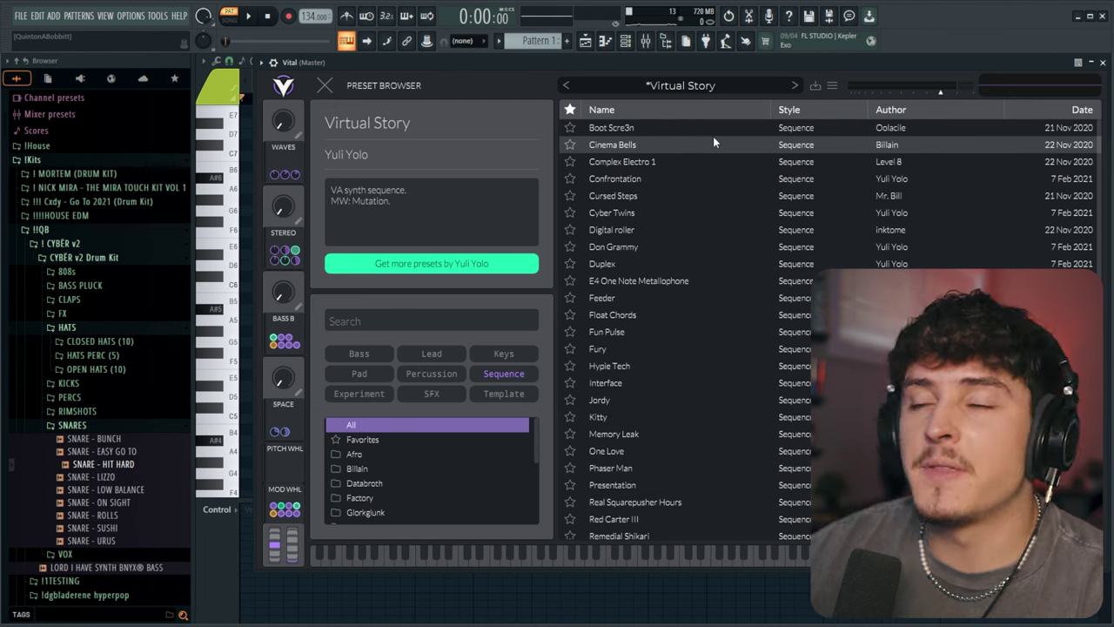
pyautogui.click(641, 132)
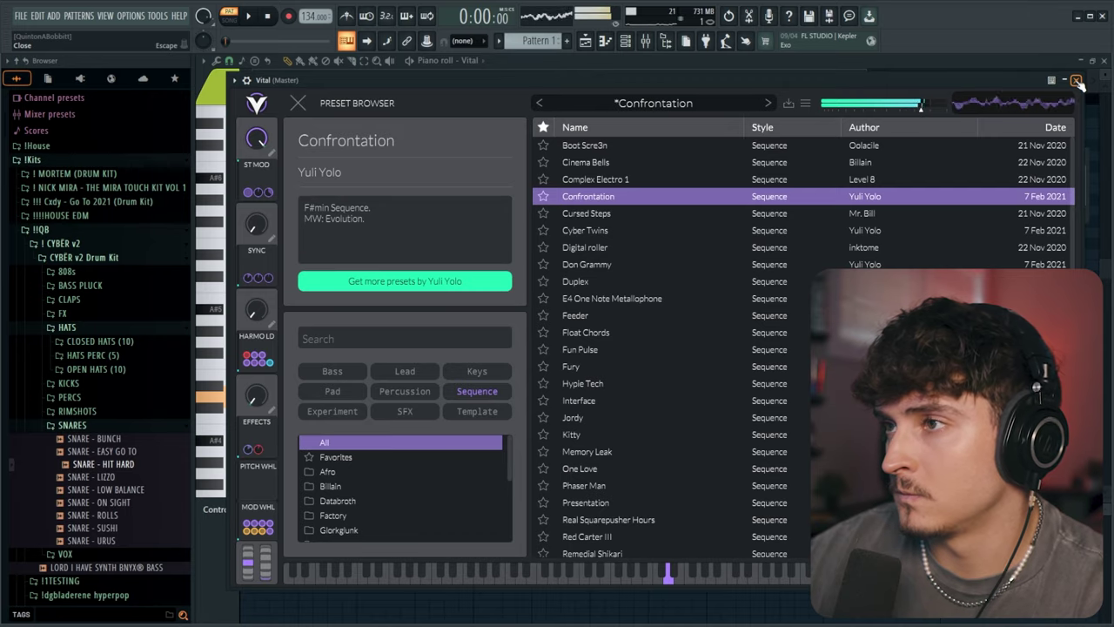
pyautogui.click(1077, 80)
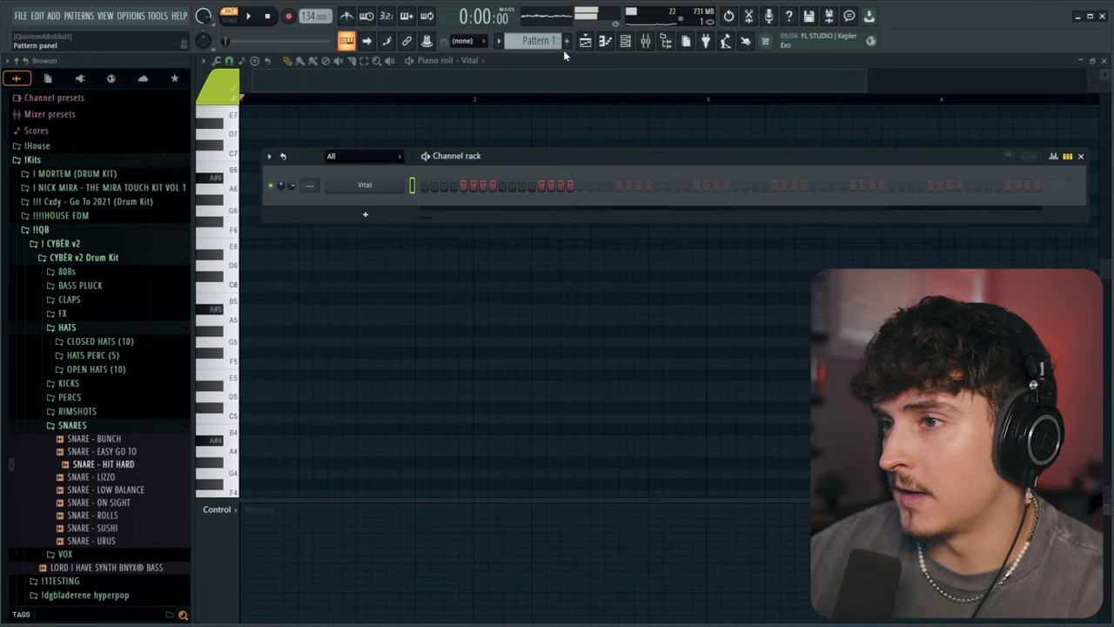
# Step: Open the Vital channel's piano roll and draw a two-bar D5 note starting at bar 1
pyautogui.rightClick(383, 191)
pyautogui.click(426, 185)
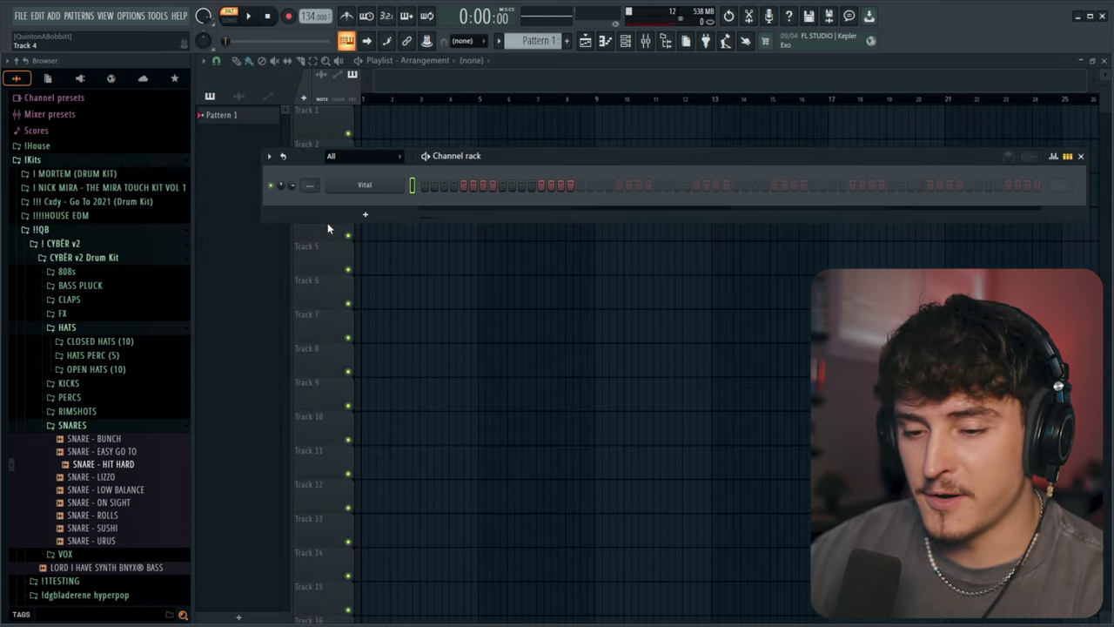
pyautogui.rightClick(387, 186)
pyautogui.click(419, 184)
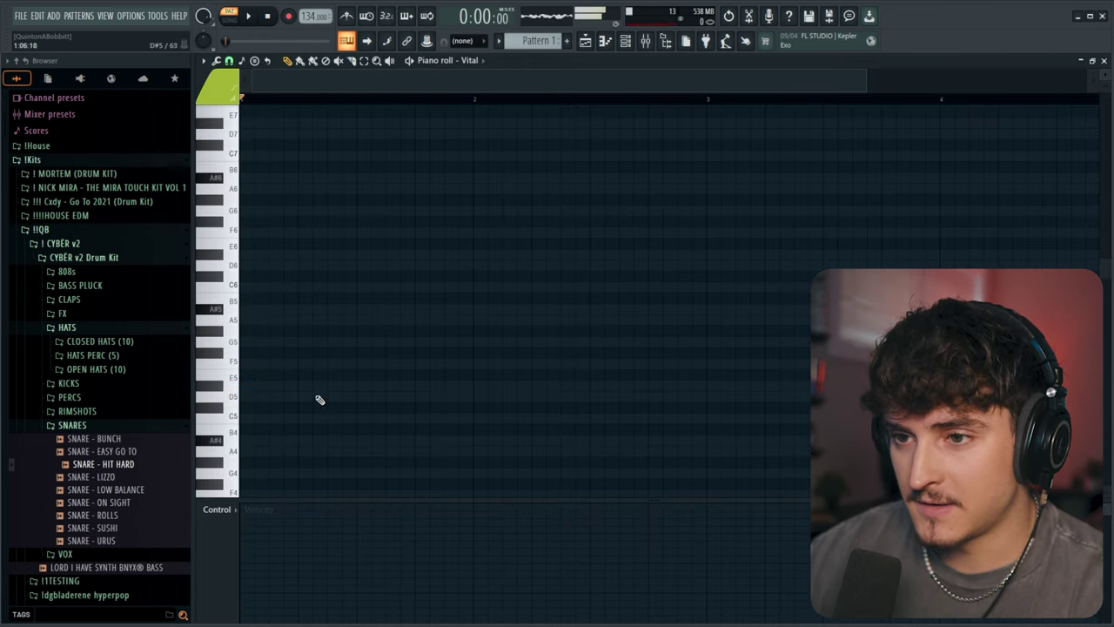
pyautogui.moveTo(270, 398); pyautogui.dragTo(648, 400)
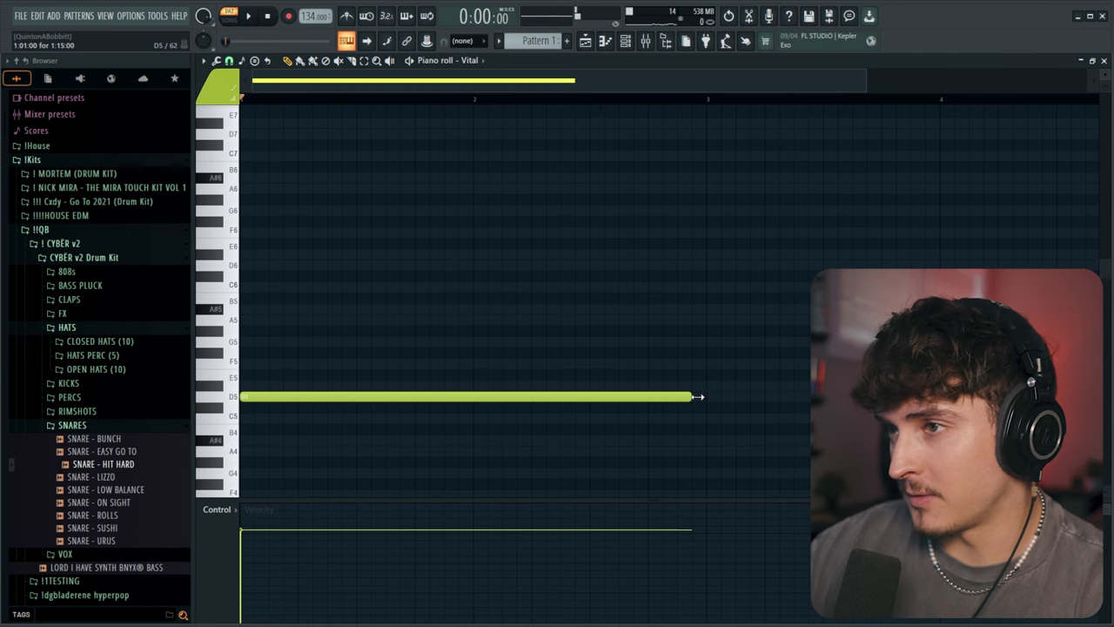
pyautogui.scroll(-2, 406, 100)
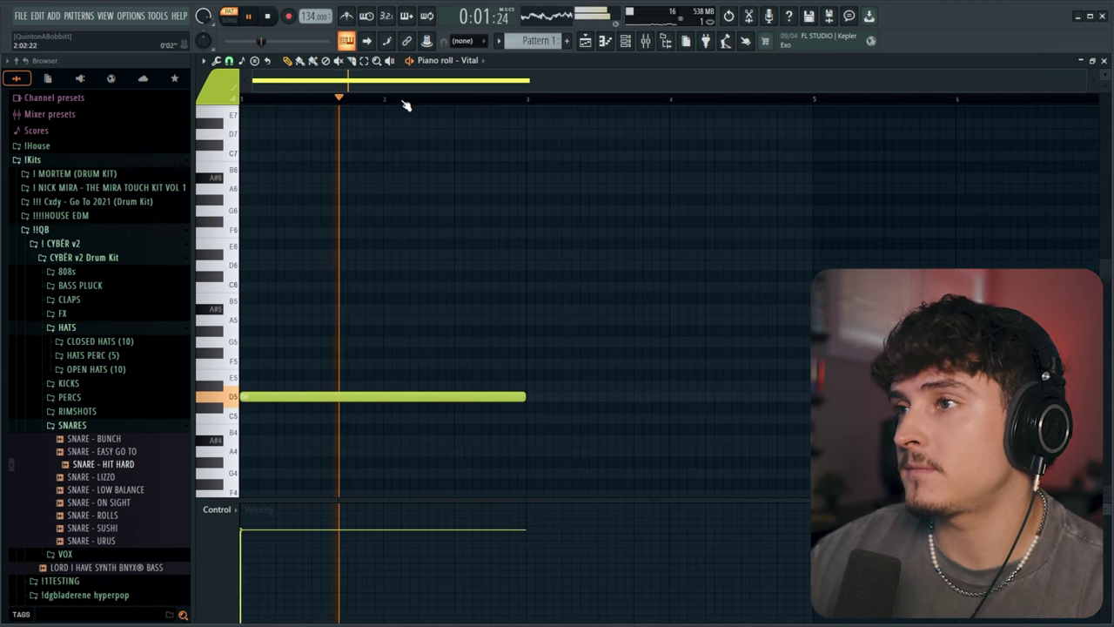
# Step: Extend the D5 note to four bars and add a four-bar A4 note after it from bar 5 to bar 9
pyautogui.hotkey('ctrl', 'a')
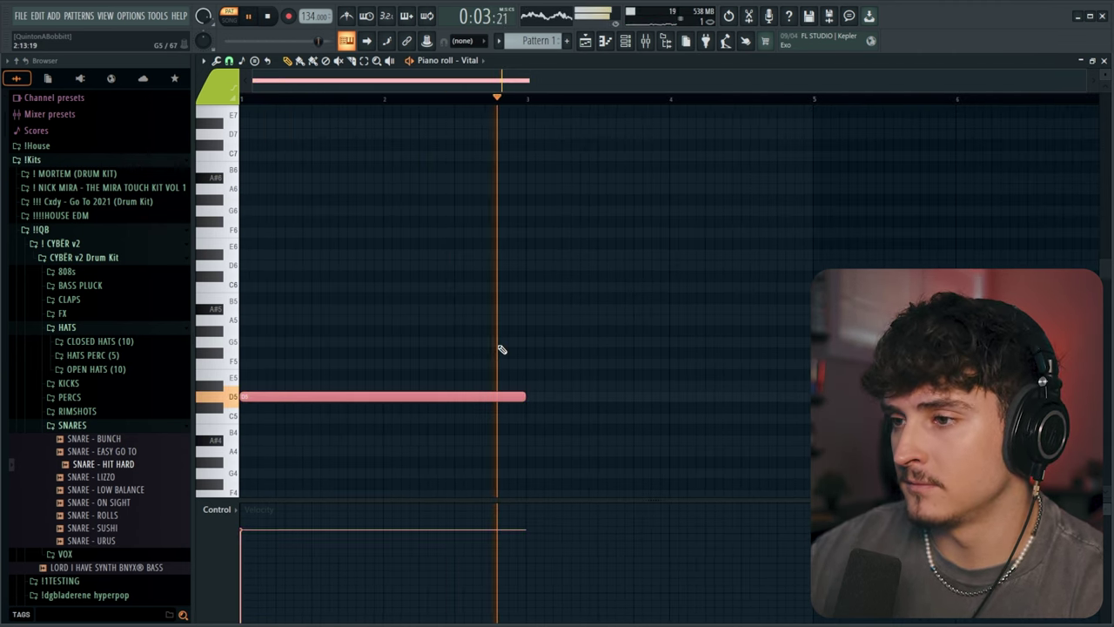
pyautogui.moveTo(527, 397); pyautogui.dragTo(815, 393)
pyautogui.scroll(-1, 462, 102)
pyautogui.hotkey('shift', 'Down')
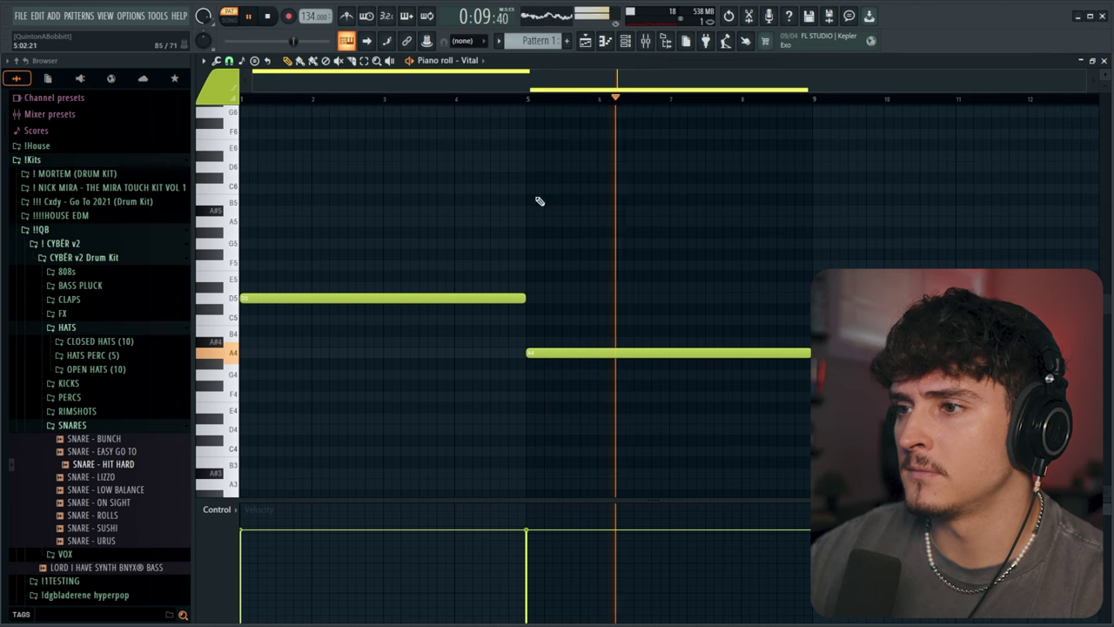
pyautogui.scroll(2, 606, 232)
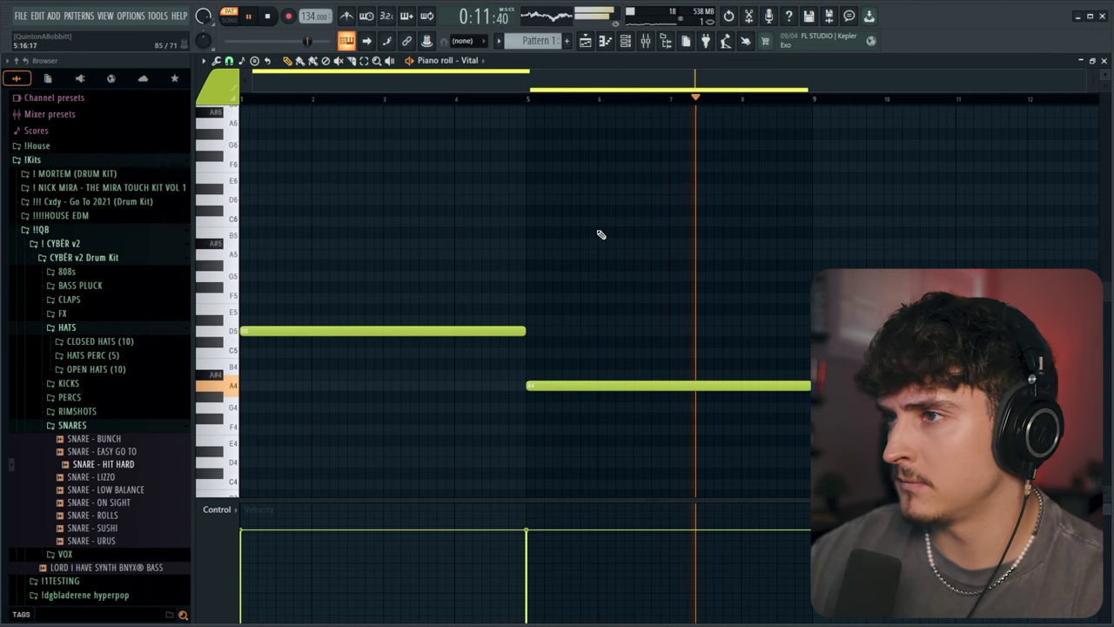
# Step: Route the Vital channel to mixer Insert 1 and lower that insert's volume to about -0.6 dB
pyautogui.press('F6')
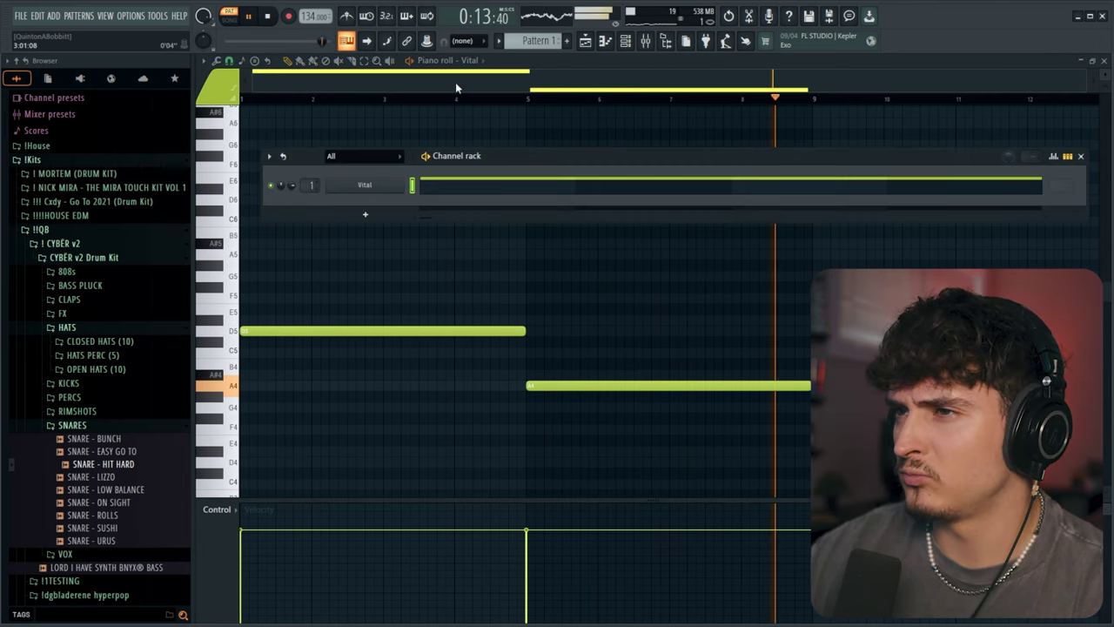
pyautogui.press('F6')
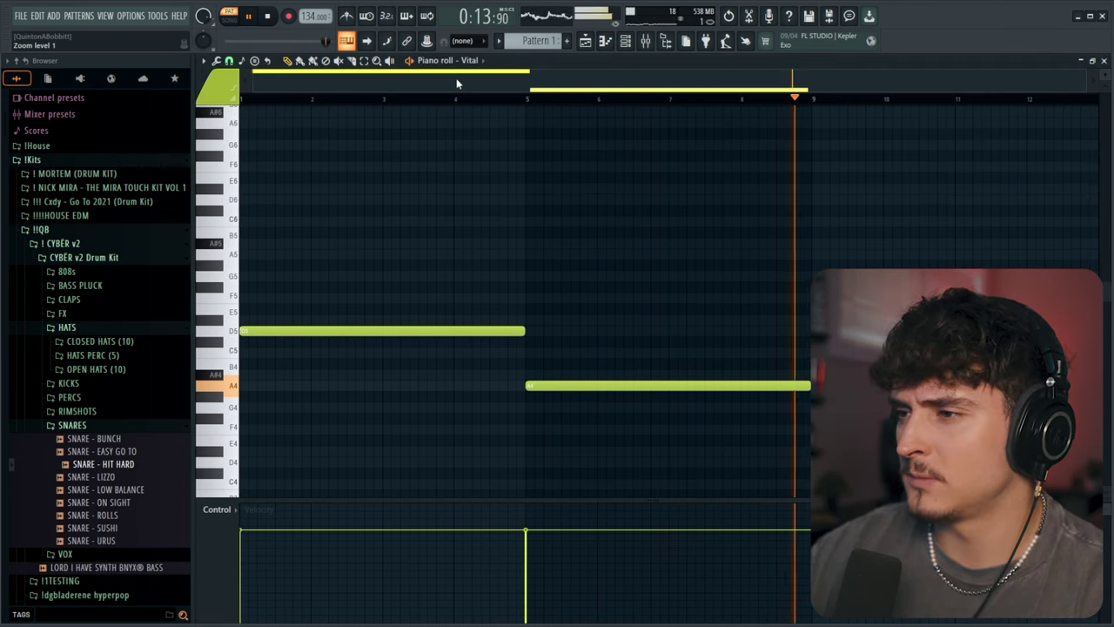
pyautogui.click(645, 43)
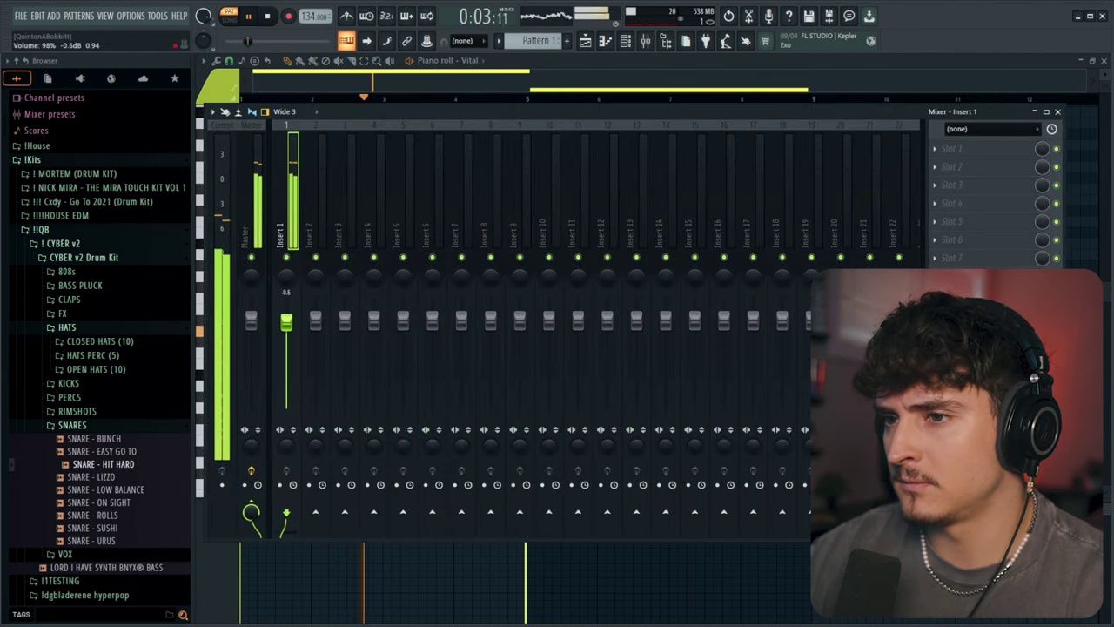
pyautogui.press('F9')
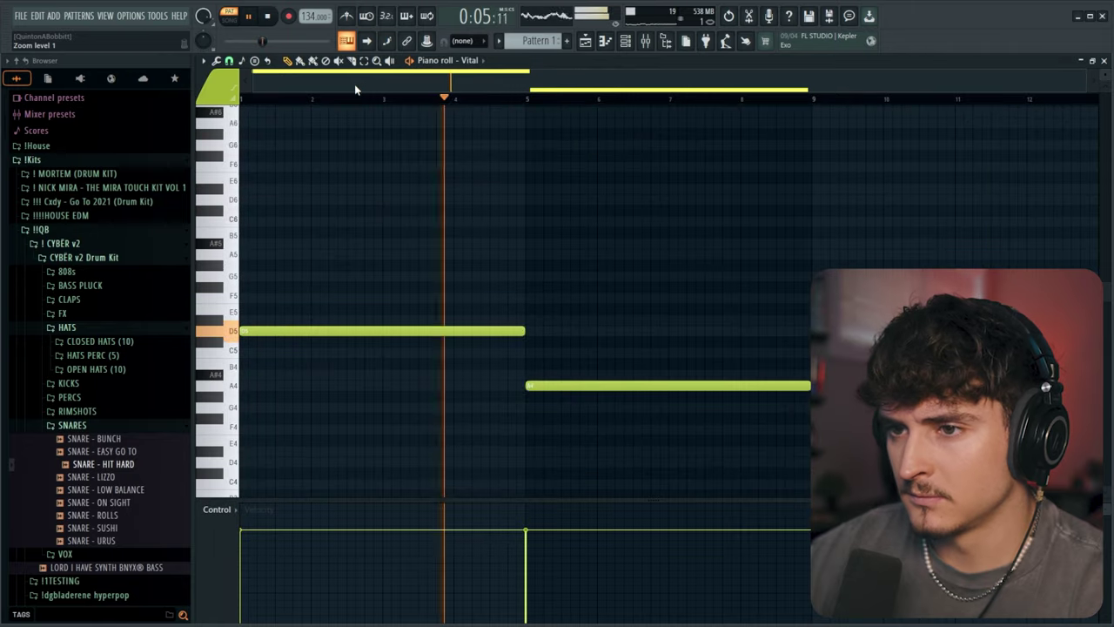
# Step: Quick render Pattern 1 as an audio clip from the playlist
pyautogui.click(585, 41)
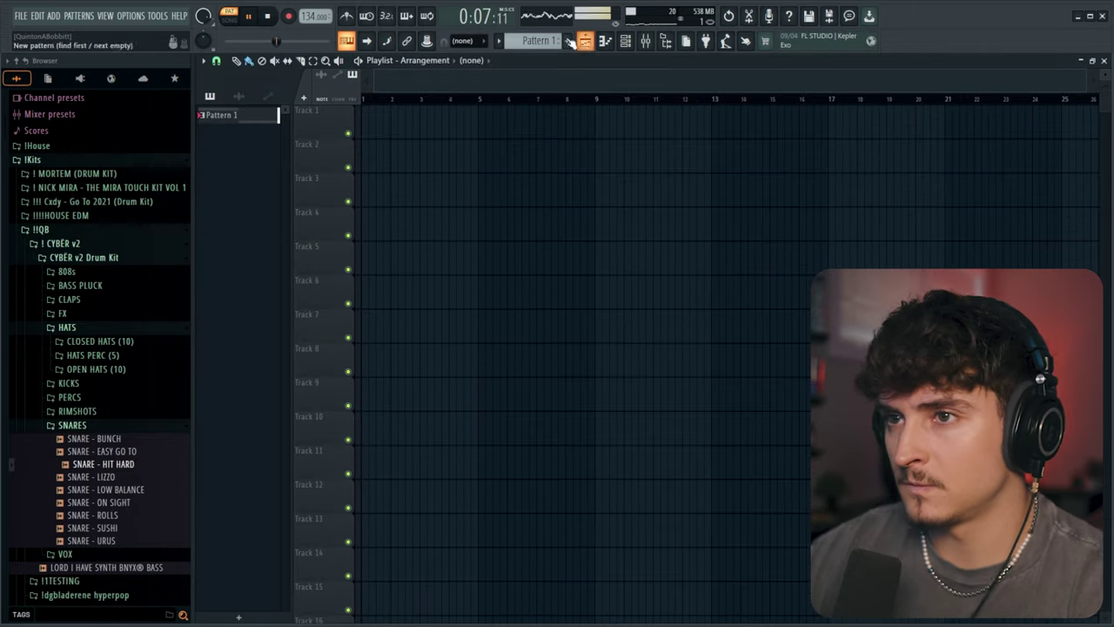
pyautogui.rightClick(228, 116)
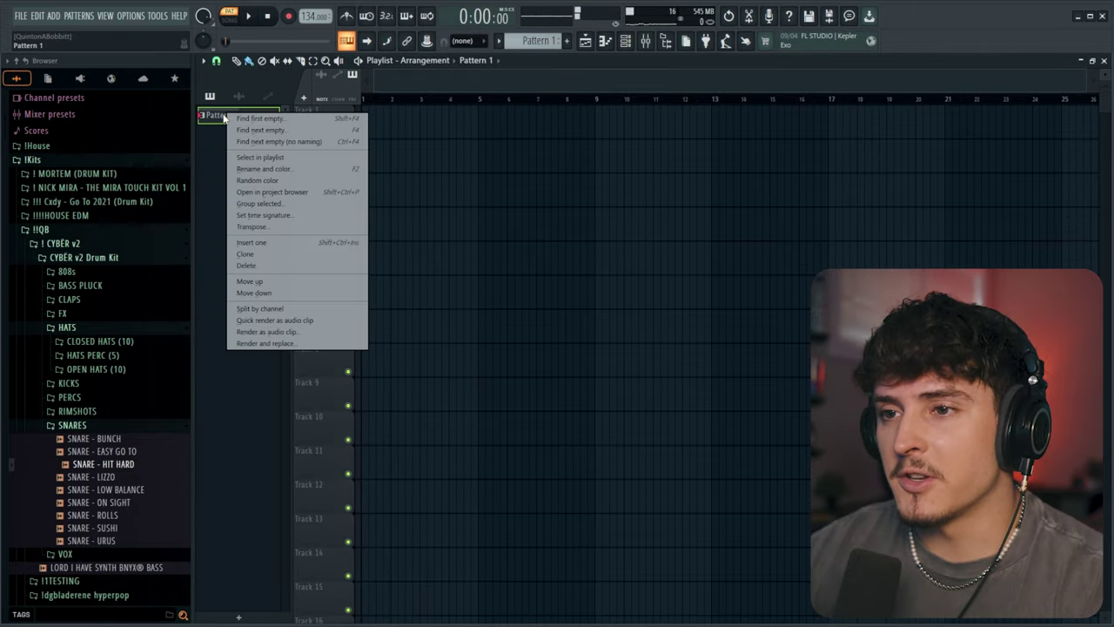
pyautogui.click(214, 112)
pyautogui.rightClick(213, 113)
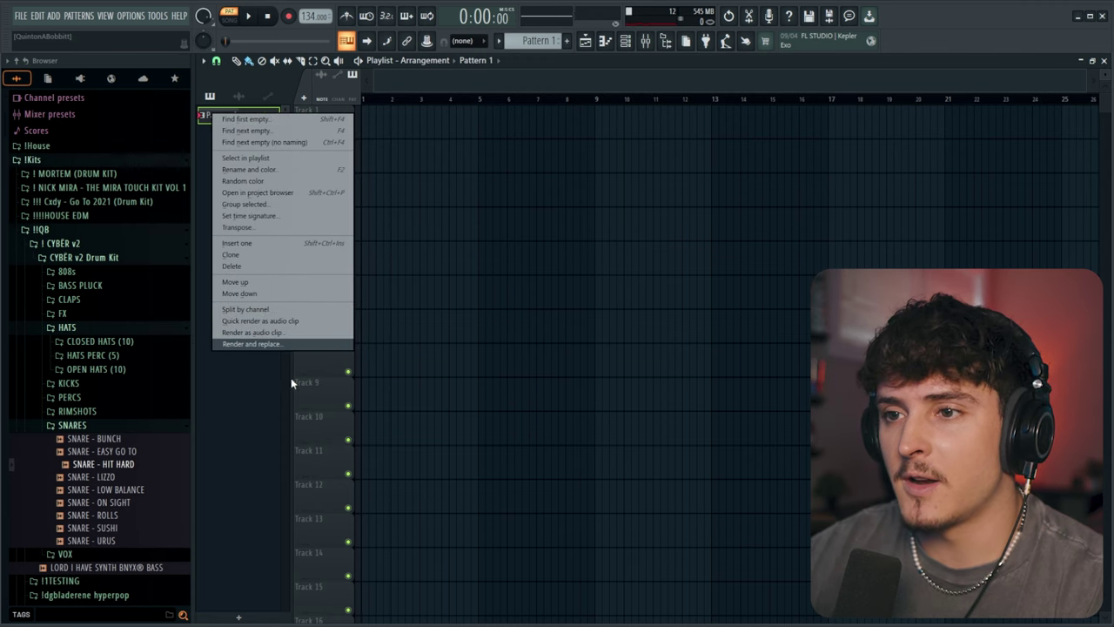
pyautogui.click(287, 321)
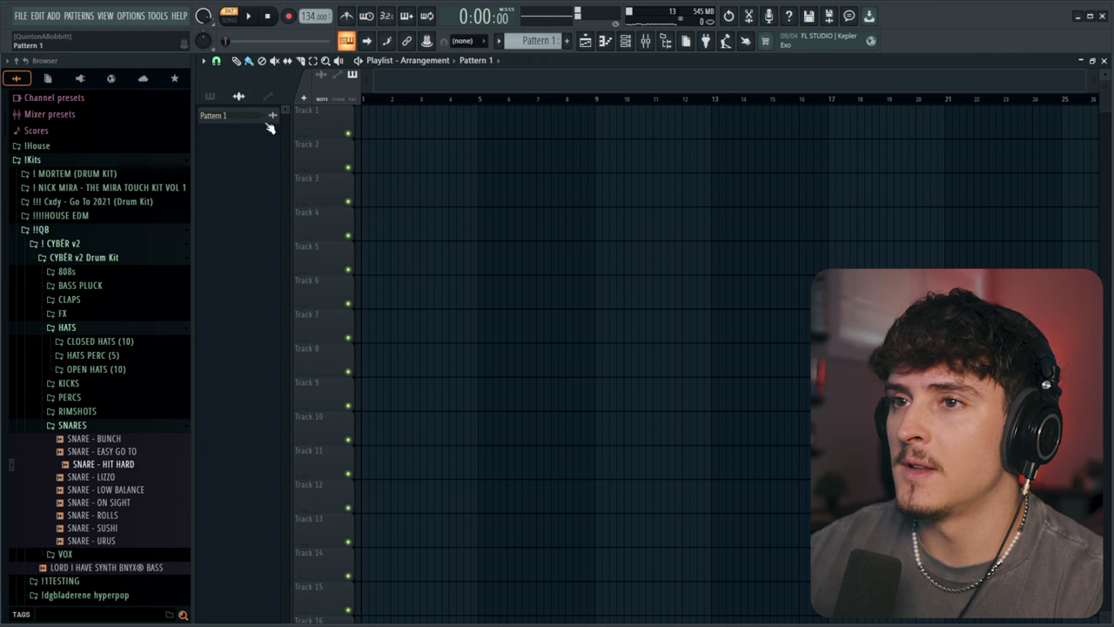
# Step: Place the rendered Pattern 1 audio clip on Track 1 at bar 1 and cut off its tail at bar 9
pyautogui.moveTo(366, 135); pyautogui.dragTo(443, 127)
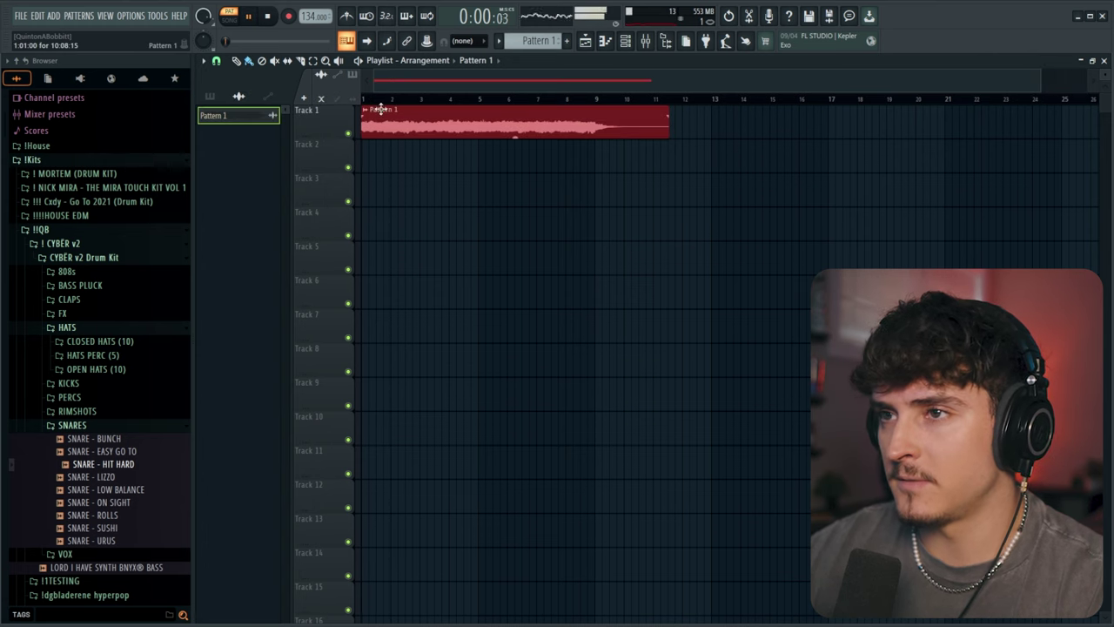
pyautogui.click(597, 130)
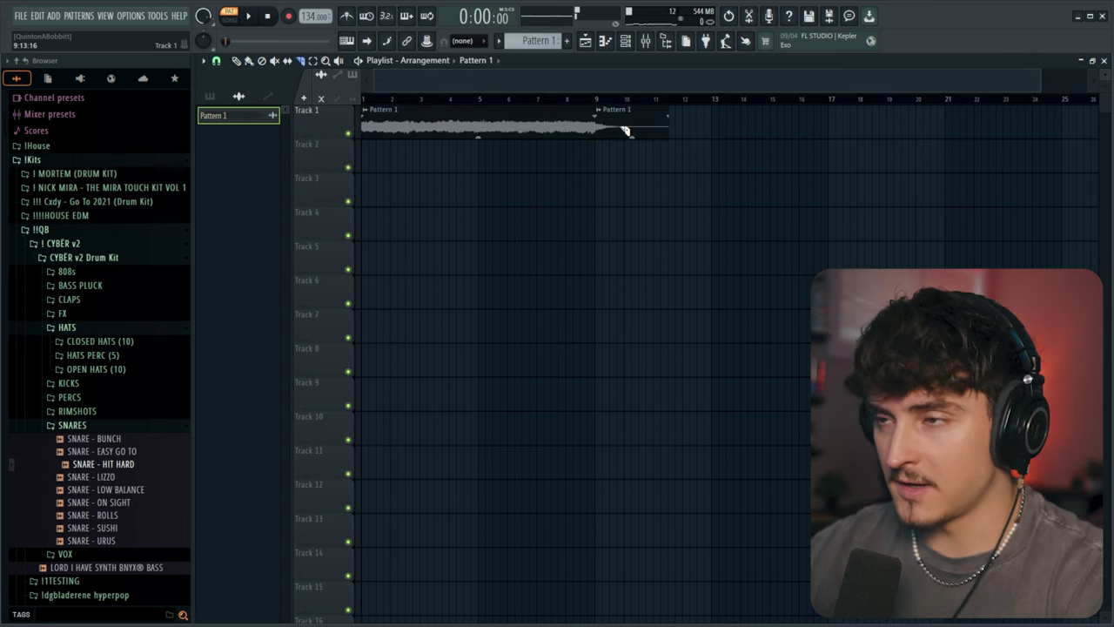
pyautogui.press('p')
# Step: Select bars 1 to 9 as the loop region and place a Pattern 2 clip spanning them on Track 2
pyautogui.moveTo(597, 103); pyautogui.dragTo(362, 100)
pyautogui.moveTo(216, 115); pyautogui.dragTo(398, 157)
pyautogui.moveTo(432, 155); pyautogui.dragTo(412, 153)
pyautogui.rightClick(452, 164)
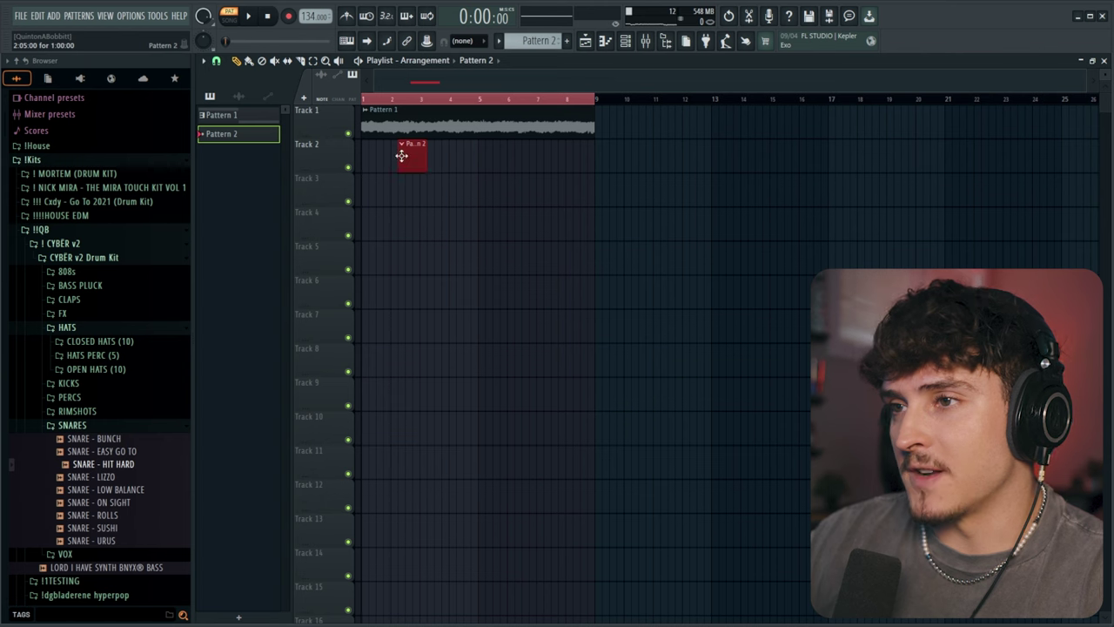
pyautogui.moveTo(385, 153); pyautogui.dragTo(571, 171)
# Step: Add a Serum channel and load a lead preset from the CYBĒR - Serum Bank
pyautogui.click(625, 42)
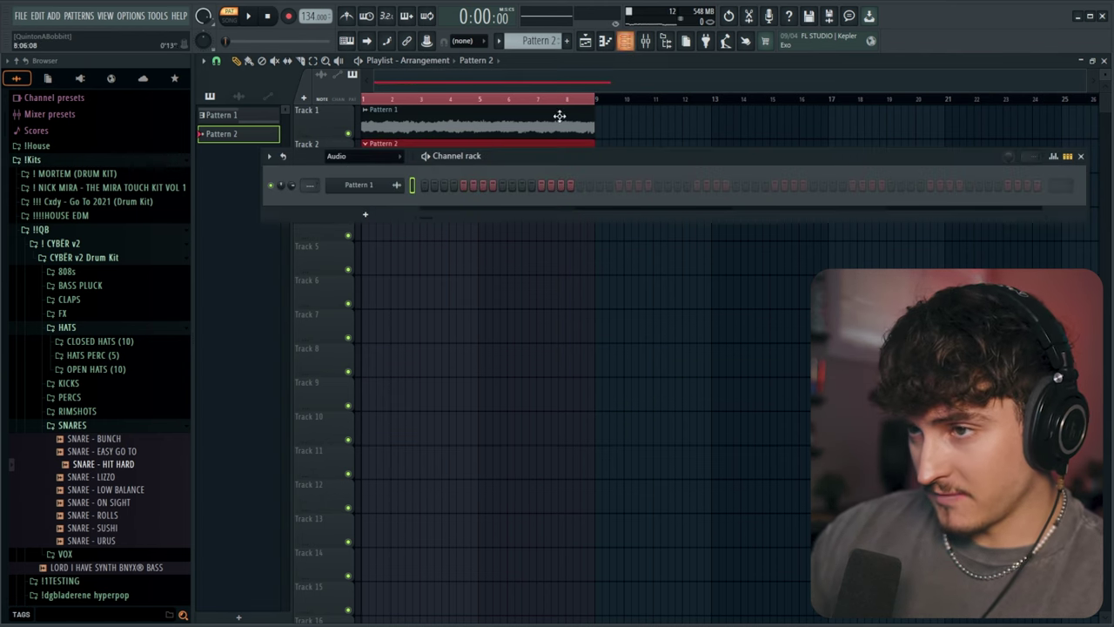
pyautogui.click(368, 214)
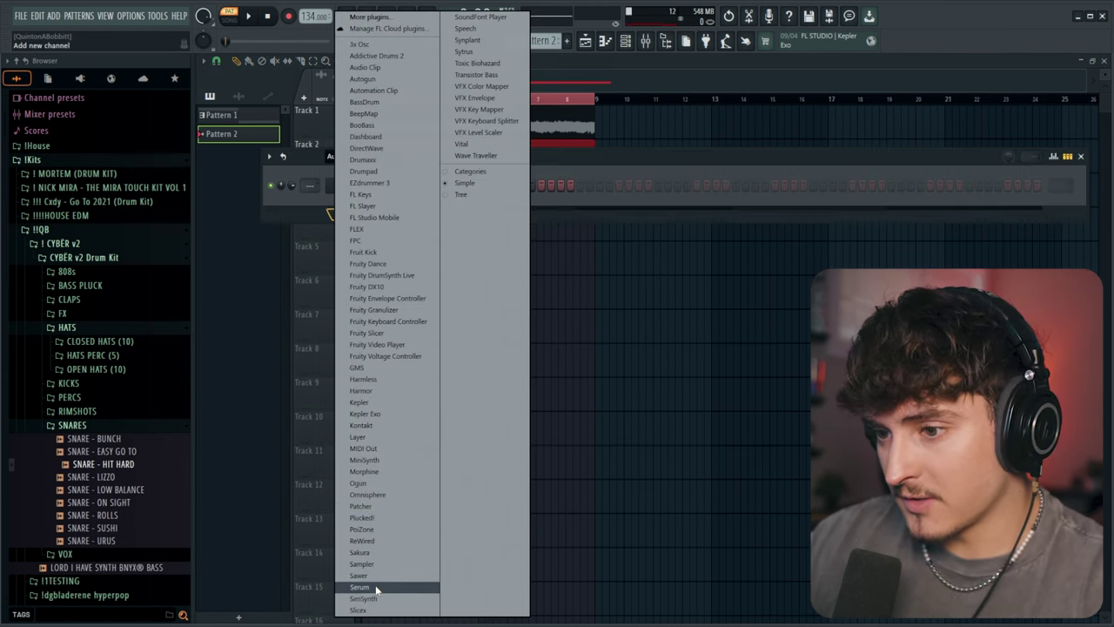
pyautogui.click(376, 589)
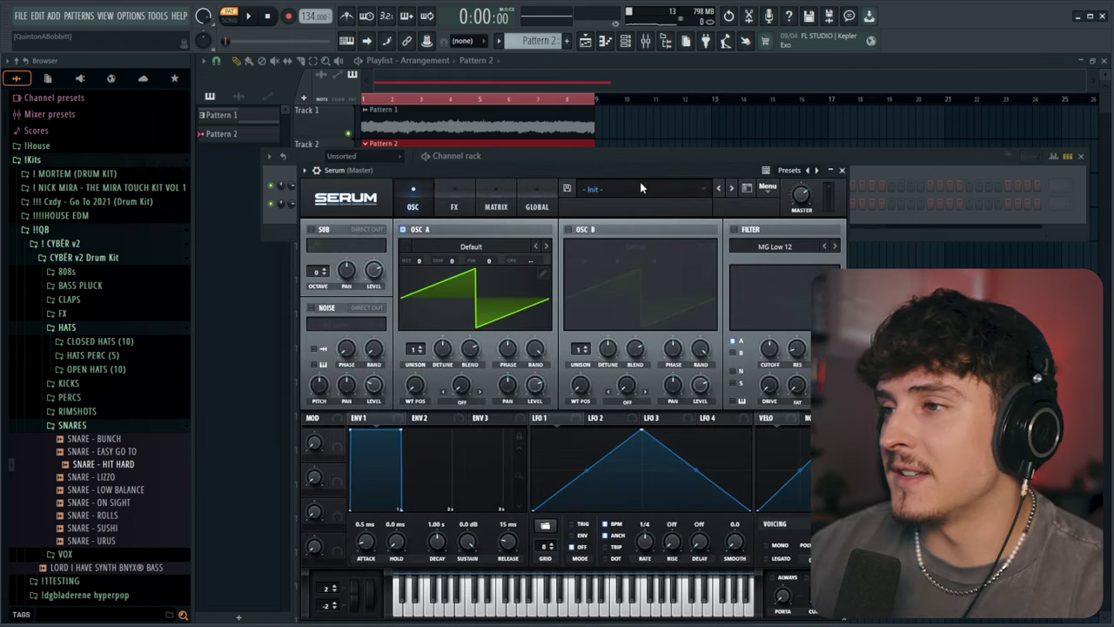
pyautogui.click(640, 187)
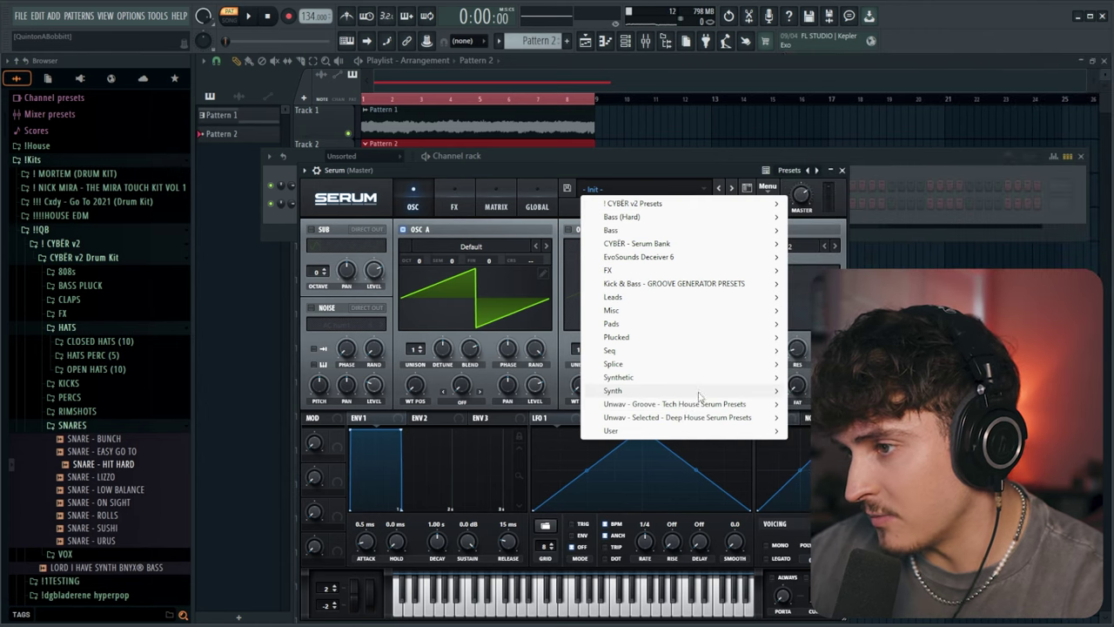
pyautogui.moveTo(761, 243)
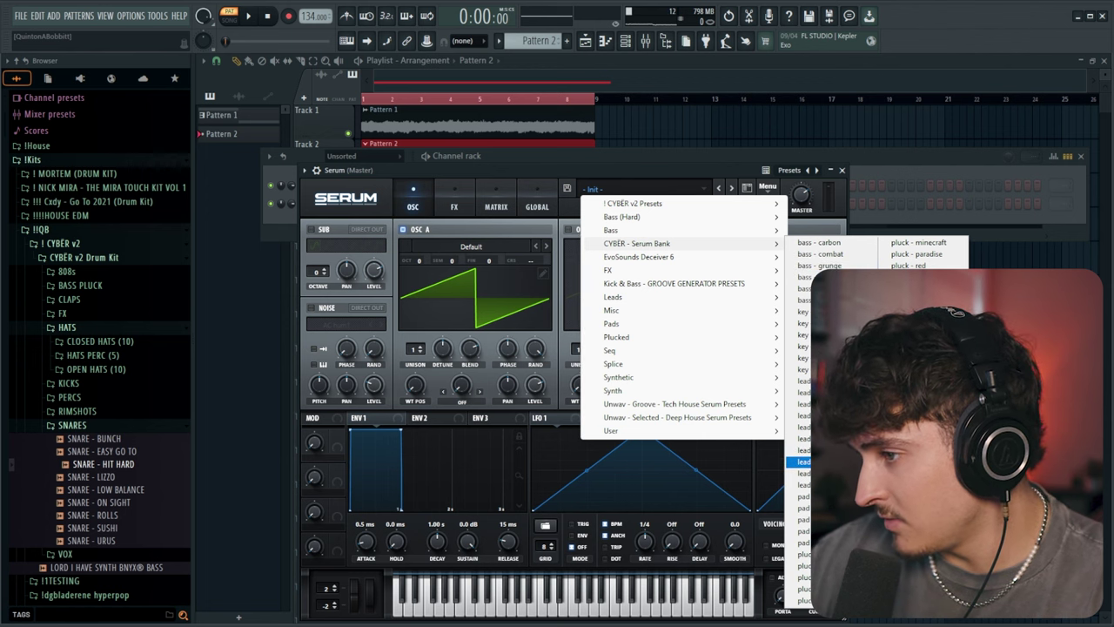
pyautogui.click(805, 485)
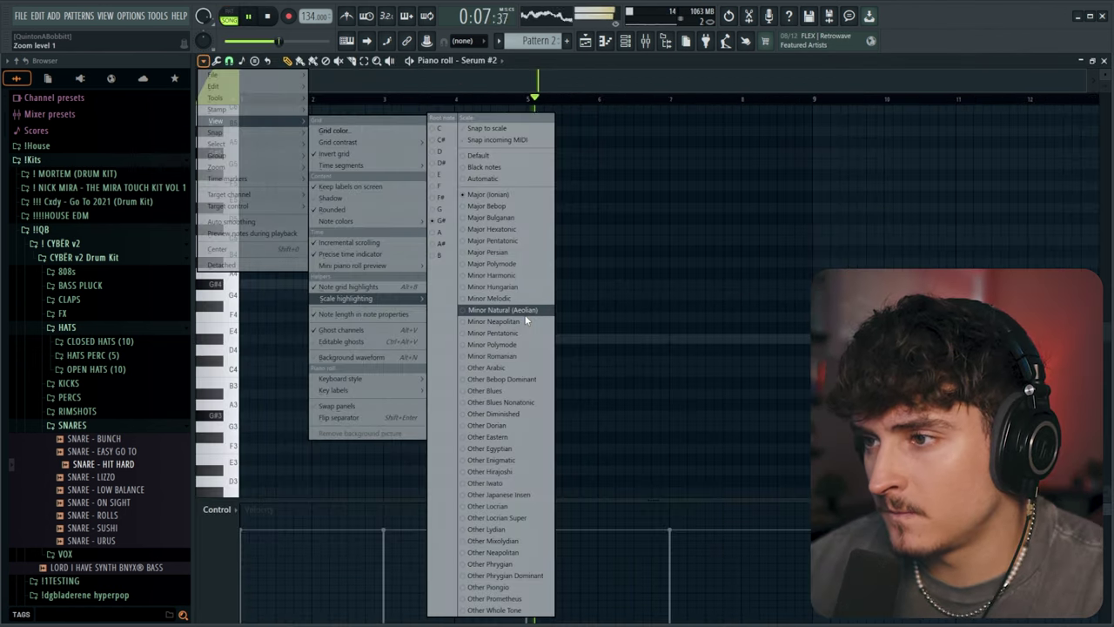
# Step: Set scale highlighting to Minor Natural (Aeolian) and draw a G#4 note about one bar long starting at bar 1
pyautogui.click(523, 315)
pyautogui.moveTo(247, 294); pyautogui.dragTo(220, 284)
pyautogui.press('space')
pyautogui.press('space')
pyautogui.press('space')
pyautogui.moveTo(523, 283); pyautogui.dragTo(306, 280)
pyautogui.press('space')
# Step: Add a B4 note about one bar long starting late in bar 1 and lengthen the G#4 note to about 1.5 bars
pyautogui.click(292, 251)
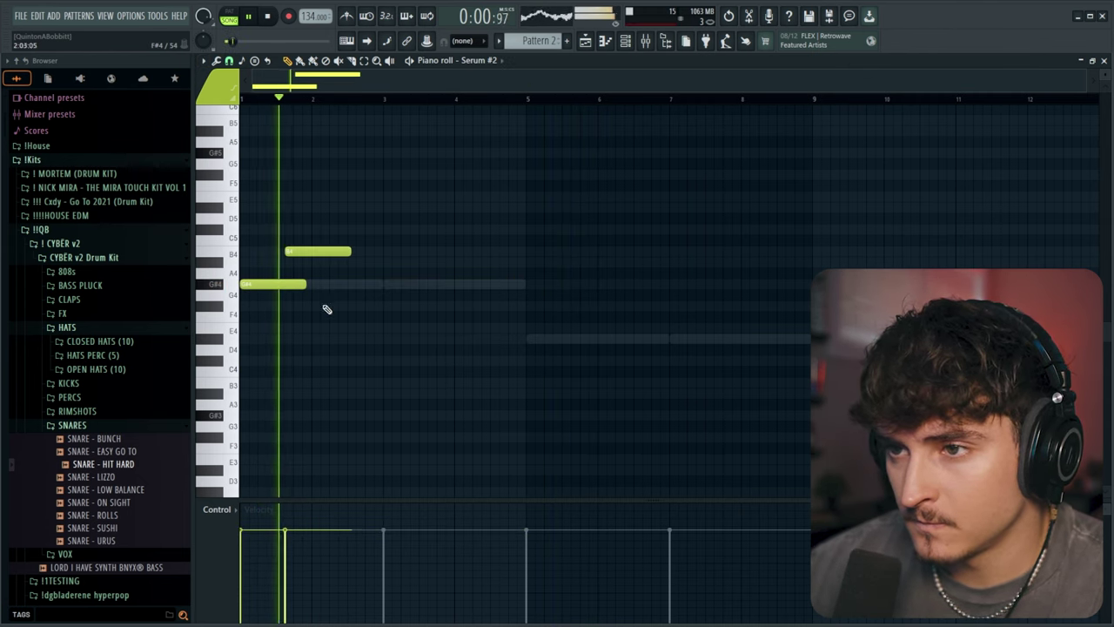
pyautogui.moveTo(306, 284); pyautogui.dragTo(346, 287)
pyautogui.press('space')
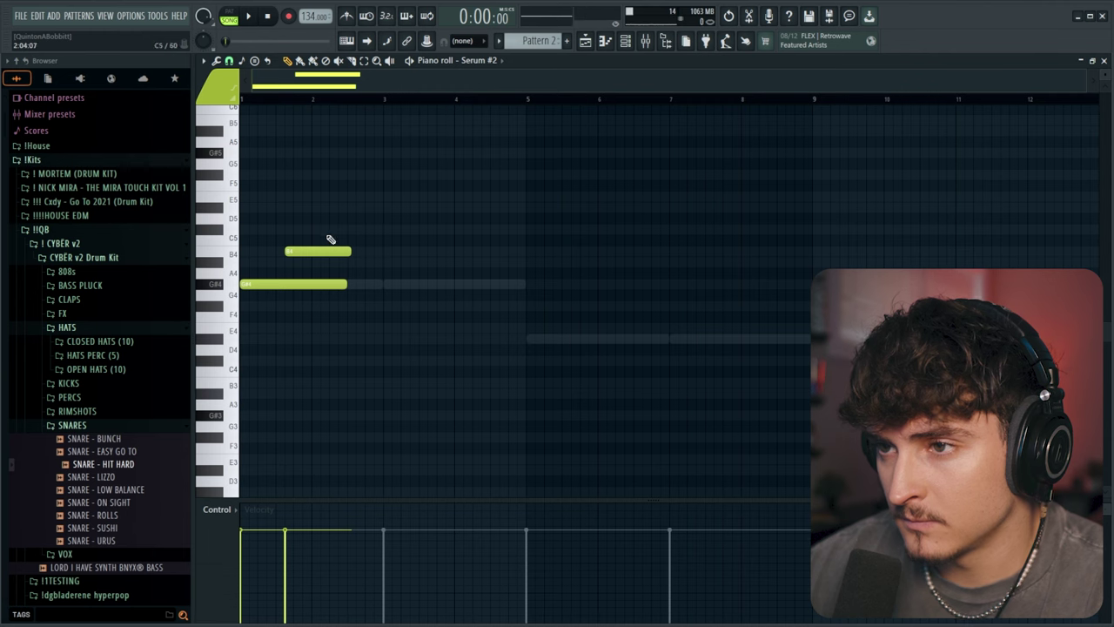
# Step: Add staggered C#5, E5 and D#5 notes of about 1.5 bars each starting in bar 2, and play back the melody
pyautogui.click(328, 230)
pyautogui.click(340, 198)
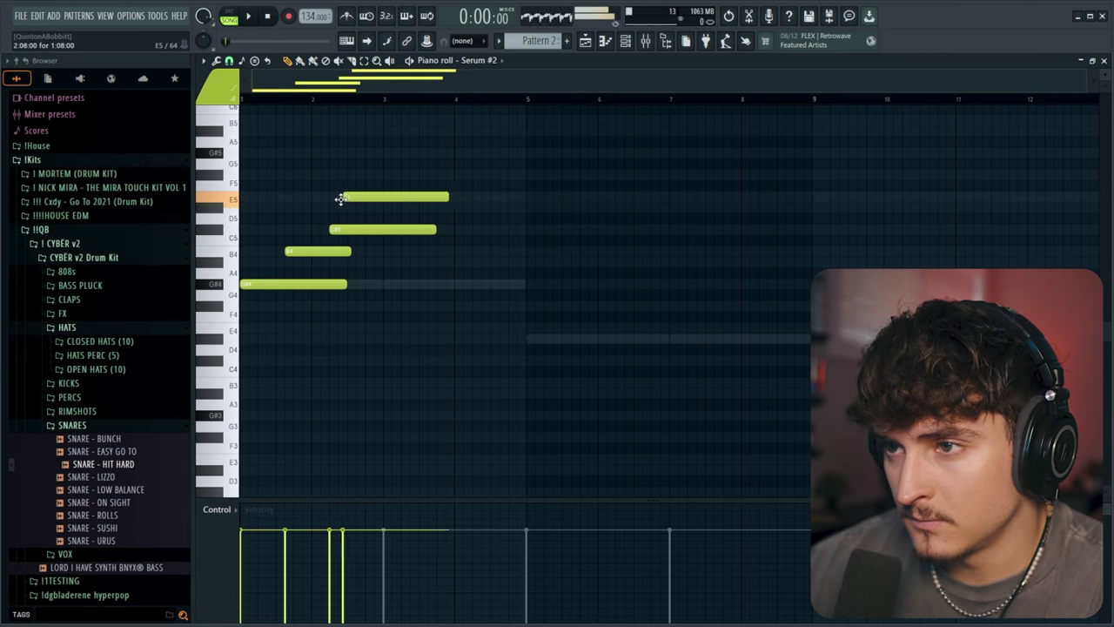
pyautogui.press('space')
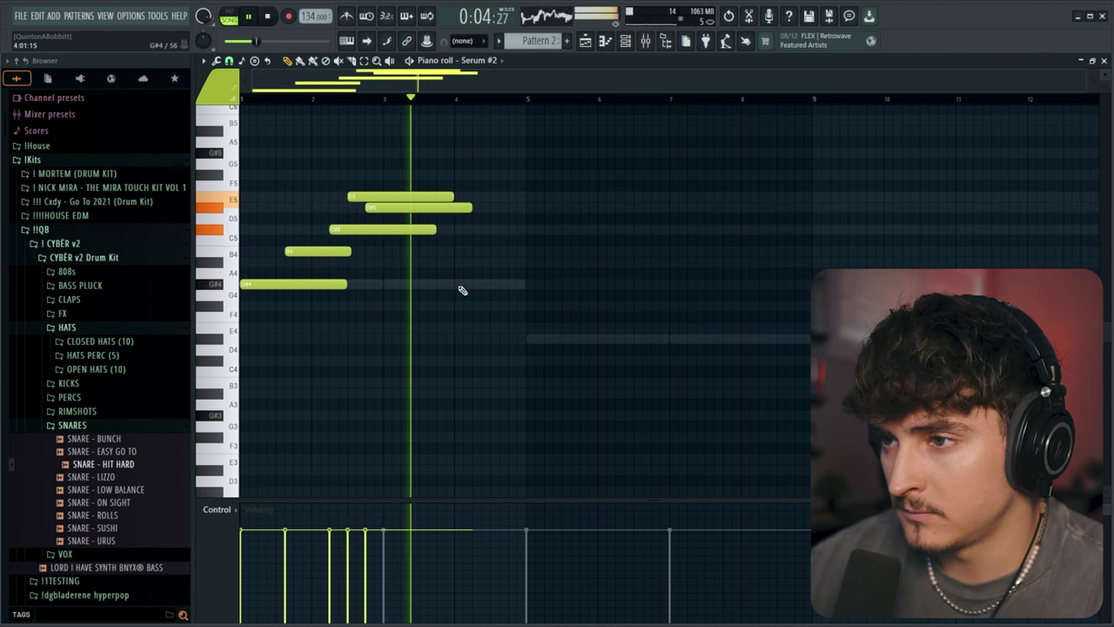
# Step: Add staggered G#4, B4 and A#4 notes of about 1.5 bars each from late in bar 3, and play back the melody
pyautogui.click(429, 284)
pyautogui.press('space')
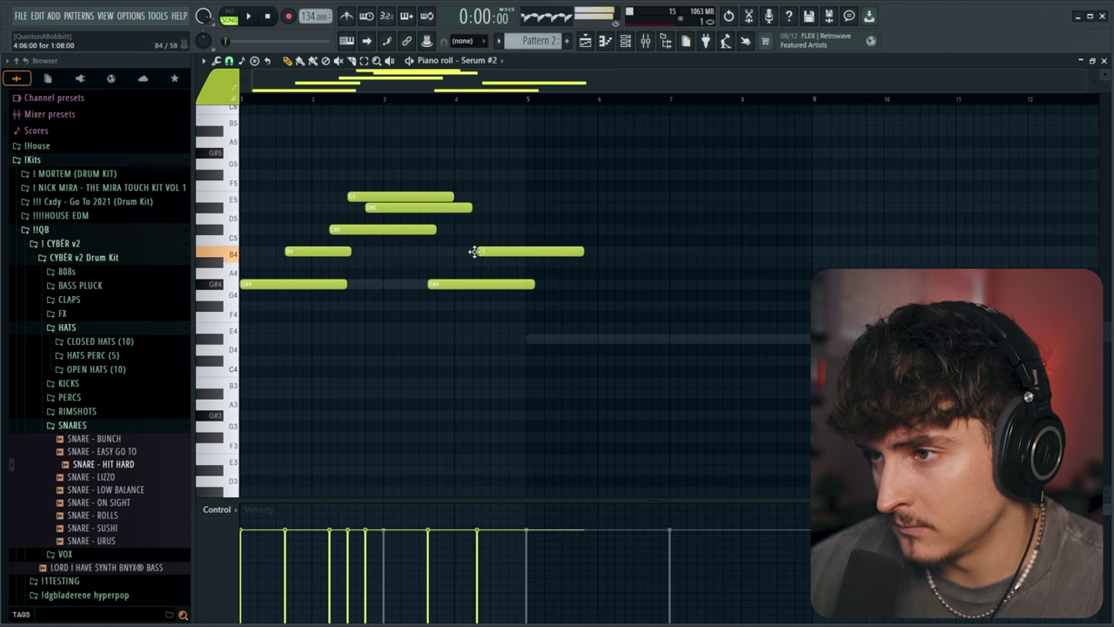
pyautogui.press('space')
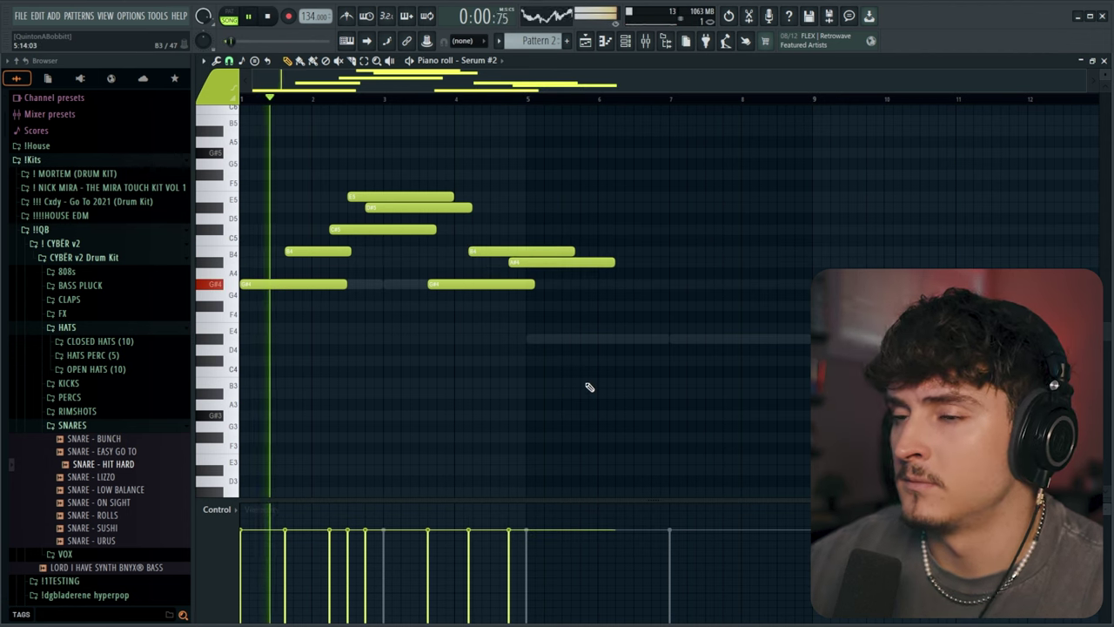
# Step: Move the C#5 note earlier to start at bar 2, and pull the E5 and D#5 notes earlier within bar 2
pyautogui.moveTo(351, 228); pyautogui.dragTo(333, 229)
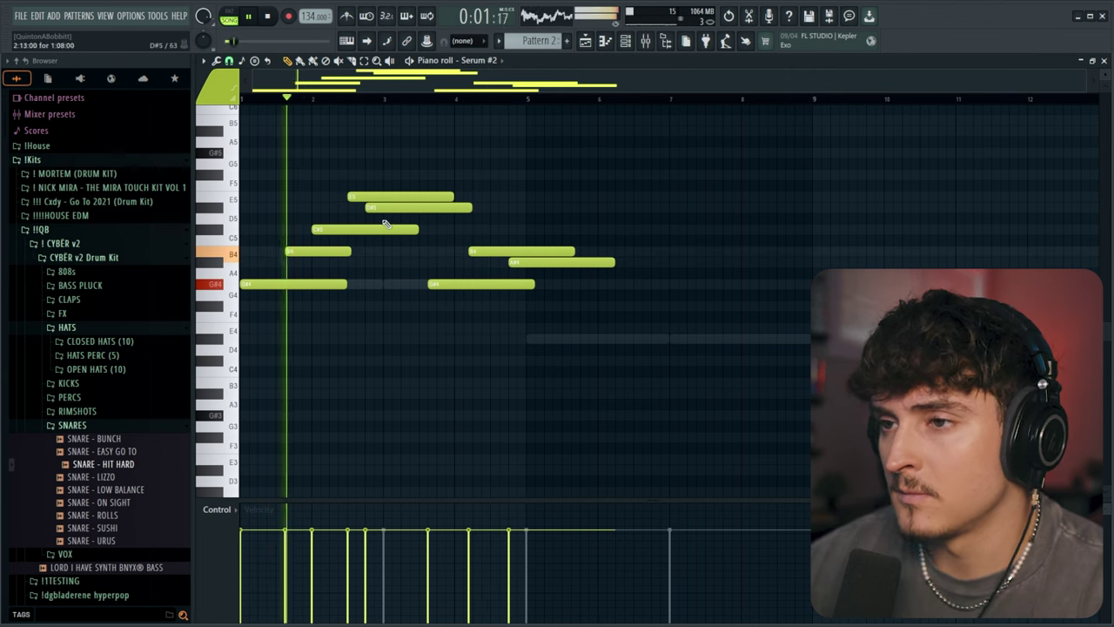
pyautogui.press('space')
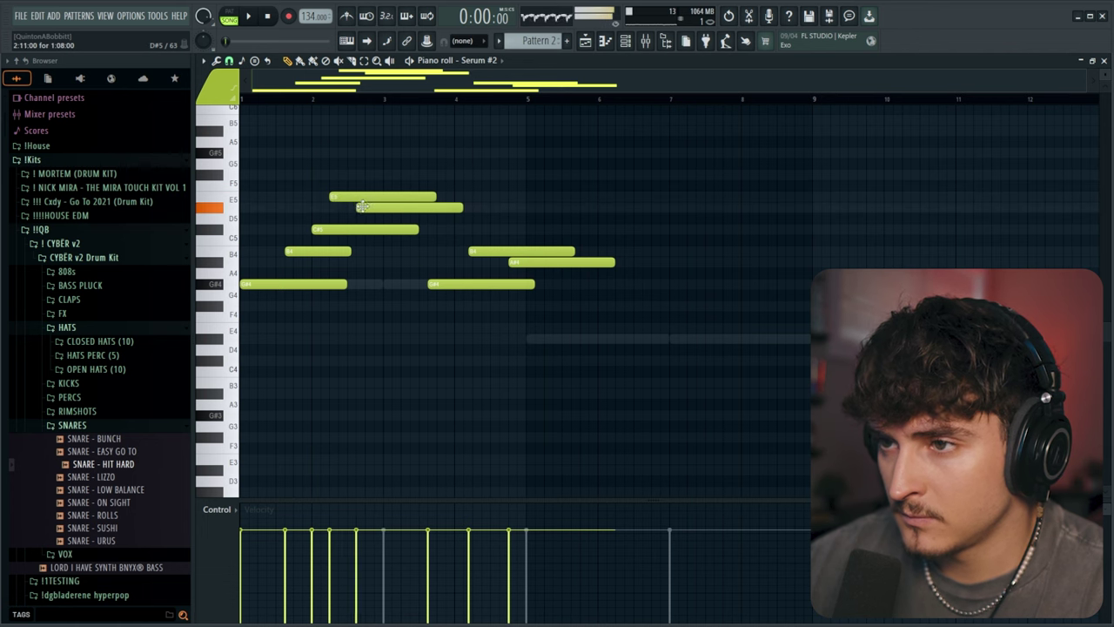
pyautogui.press('space')
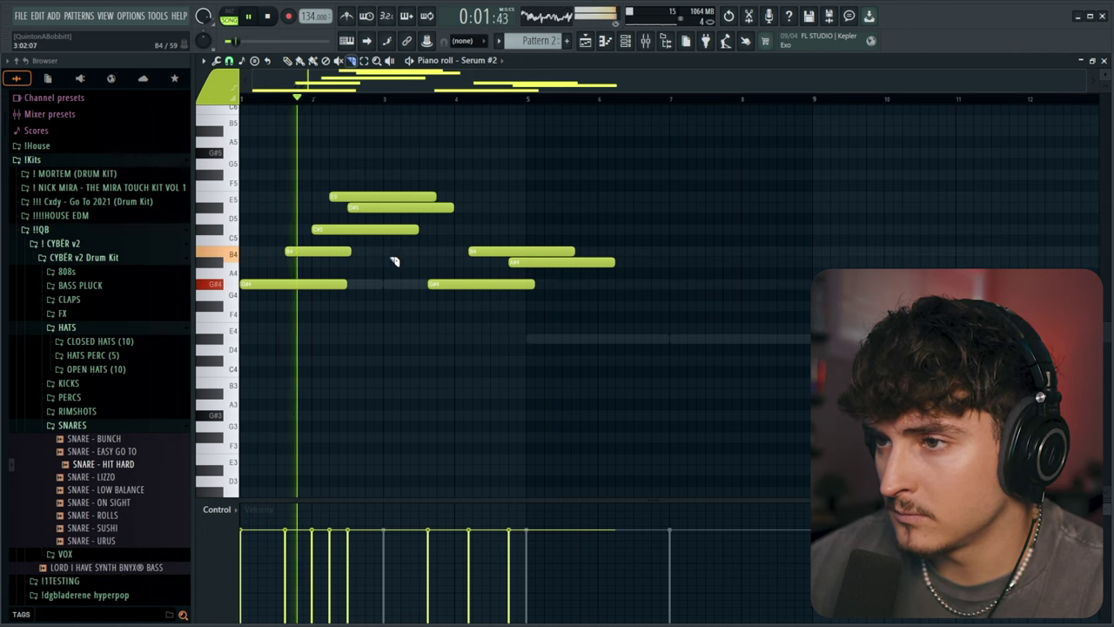
pyautogui.press('space')
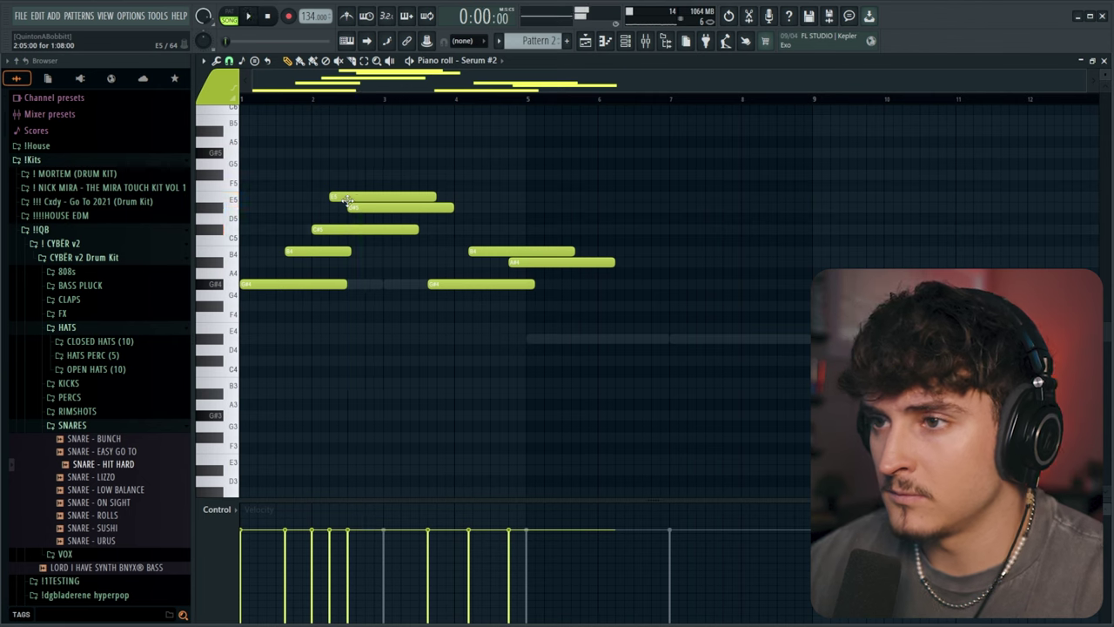
# Step: Shift the E5 and D#5 notes slightly later in bar 2 and play back the melody
pyautogui.press('space')
pyautogui.moveTo(347, 201); pyautogui.dragTo(380, 207)
pyautogui.press('space')
pyautogui.press('space')
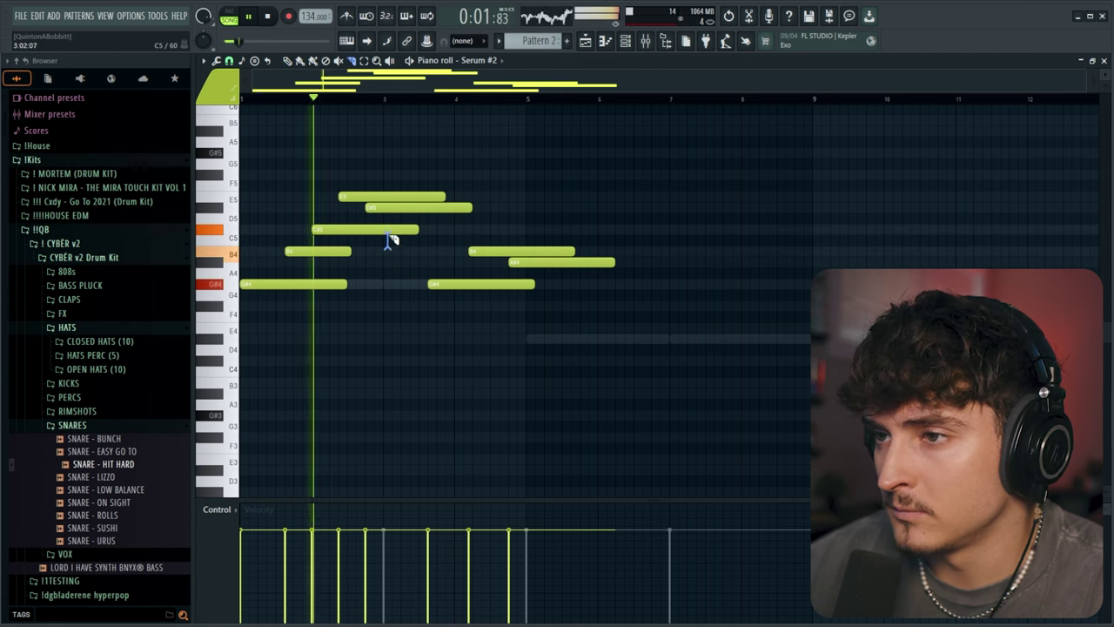
pyautogui.press('c')
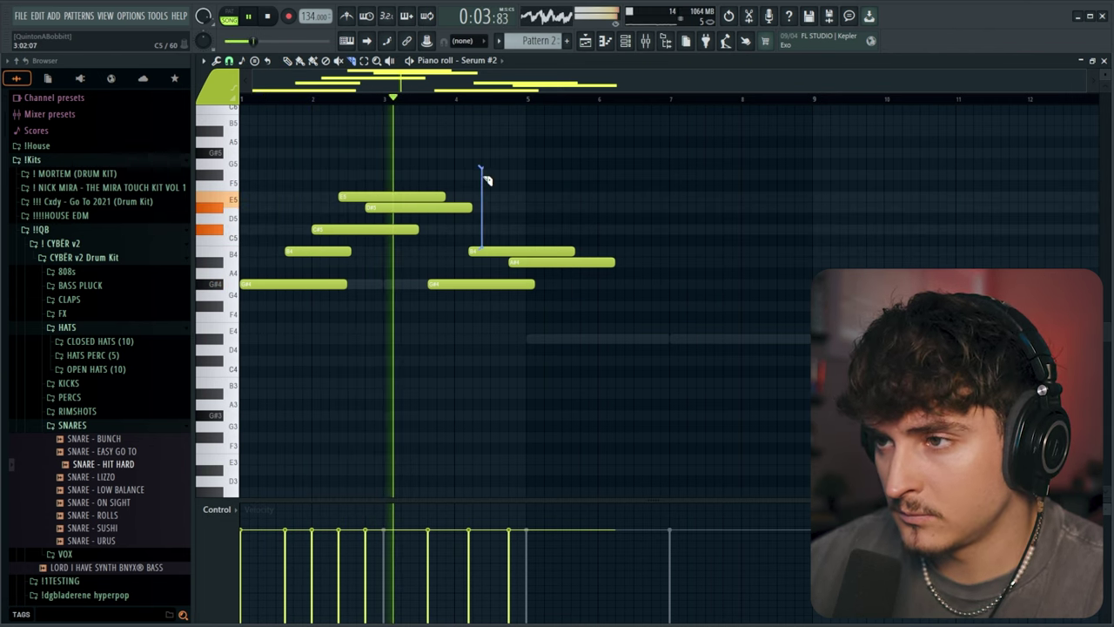
pyautogui.press('space')
pyautogui.press('p')
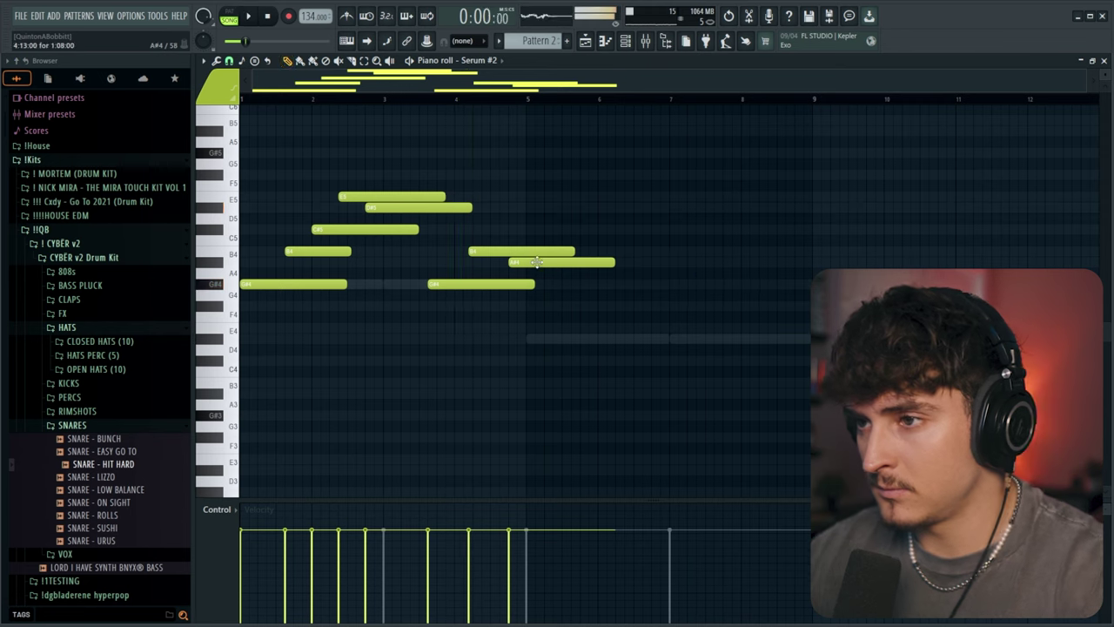
# Step: Rework the second phrase into a G#4 note late in bar 3, a one-bar B4 note and a C#5 note in bar 4
pyautogui.rightClick(526, 284)
pyautogui.moveTo(325, 356); pyautogui.dragTo(427, 92)
pyautogui.moveTo(269, 298); pyautogui.dragTo(471, 300)
pyautogui.press('space')
pyautogui.keyDown('ctrl'); pyautogui.click(504, 368); pyautogui.keyUp('ctrl')
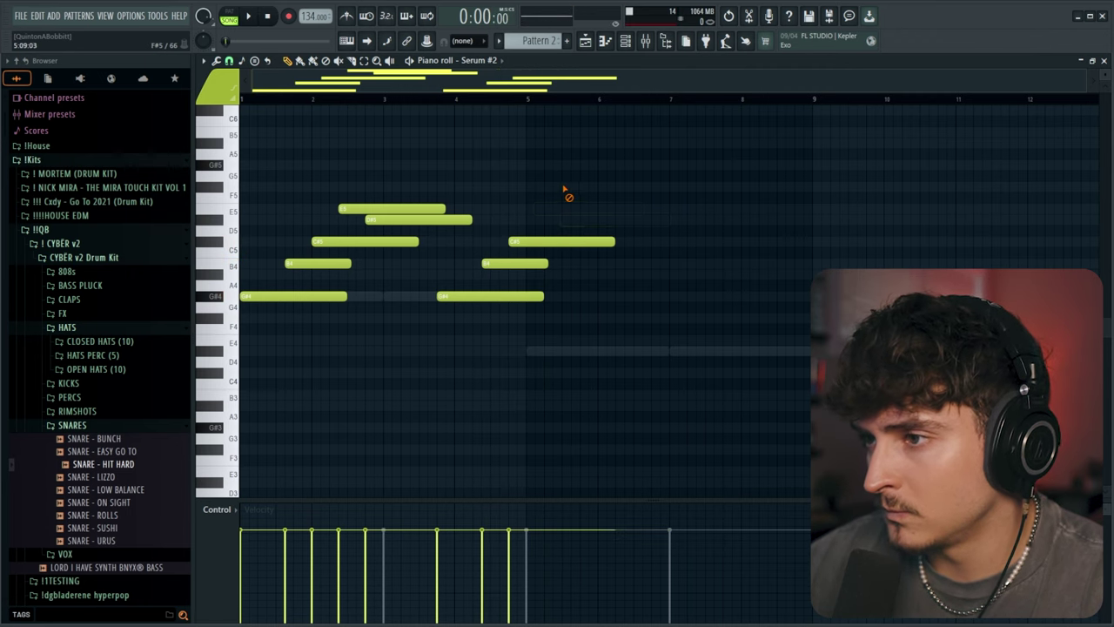
# Step: Continue the melody from bar 5 with staggered D#4, F#4, G#4, B4 and A#4 notes, repeating D#4, F#4 and G#4 from late in bar 7
pyautogui.moveTo(527, 358); pyautogui.dragTo(523, 335)
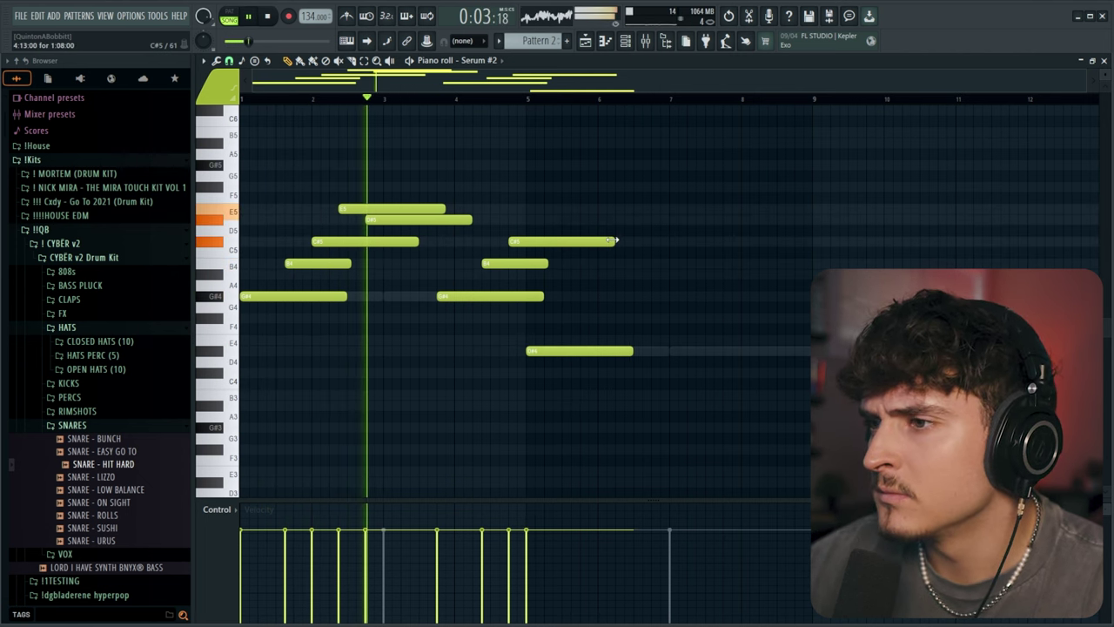
pyautogui.moveTo(530, 317); pyautogui.dragTo(546, 228)
pyautogui.keyDown('ctrl'); pyautogui.click(688, 280); pyautogui.keyUp('ctrl')
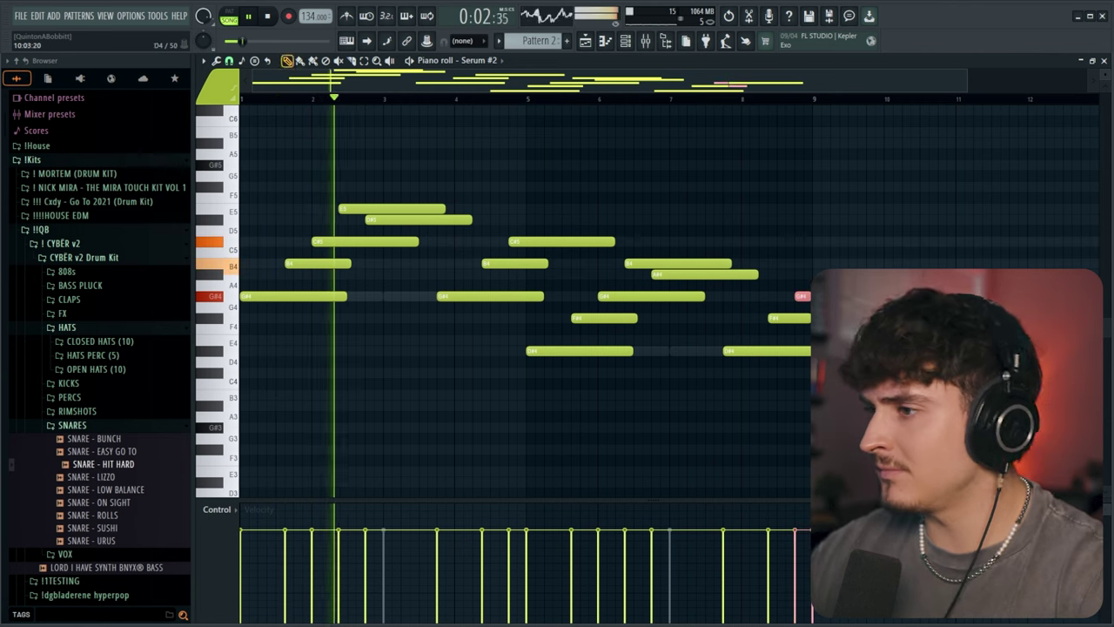
# Step: Set the reverb mix to 40% in the effects of the Serum #2 lead
pyautogui.click(625, 42)
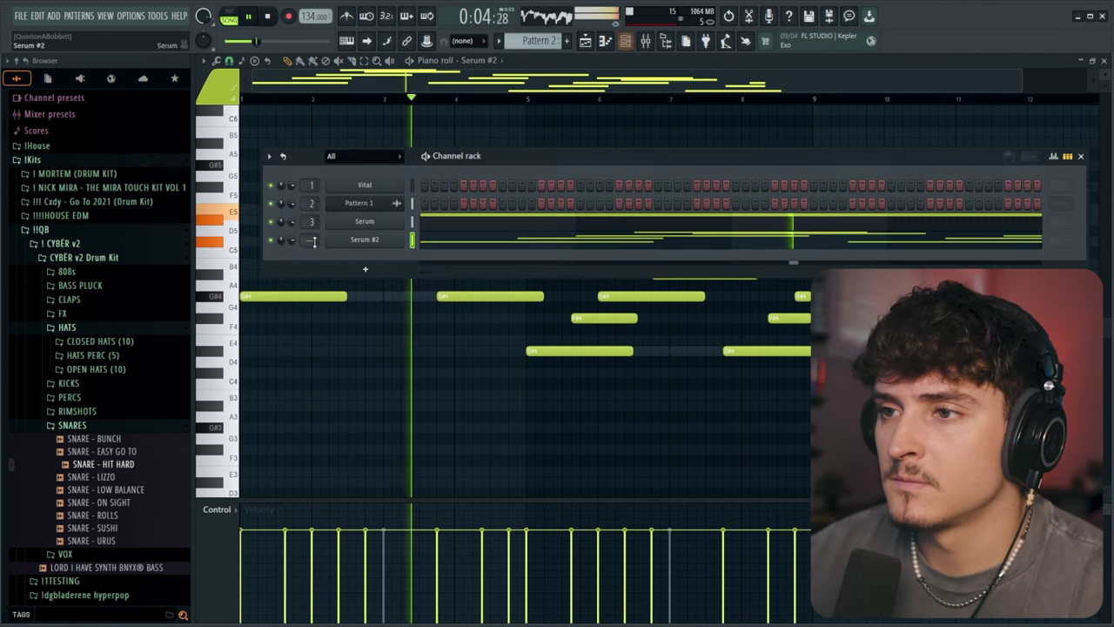
pyautogui.click(382, 241)
pyautogui.click(505, 155)
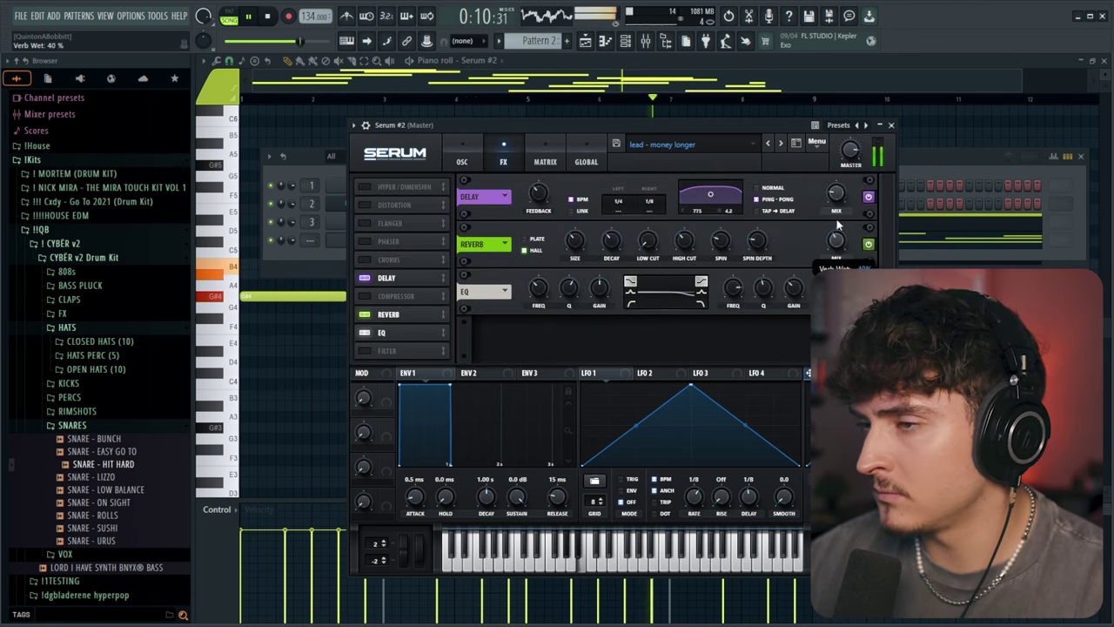
pyautogui.click(890, 125)
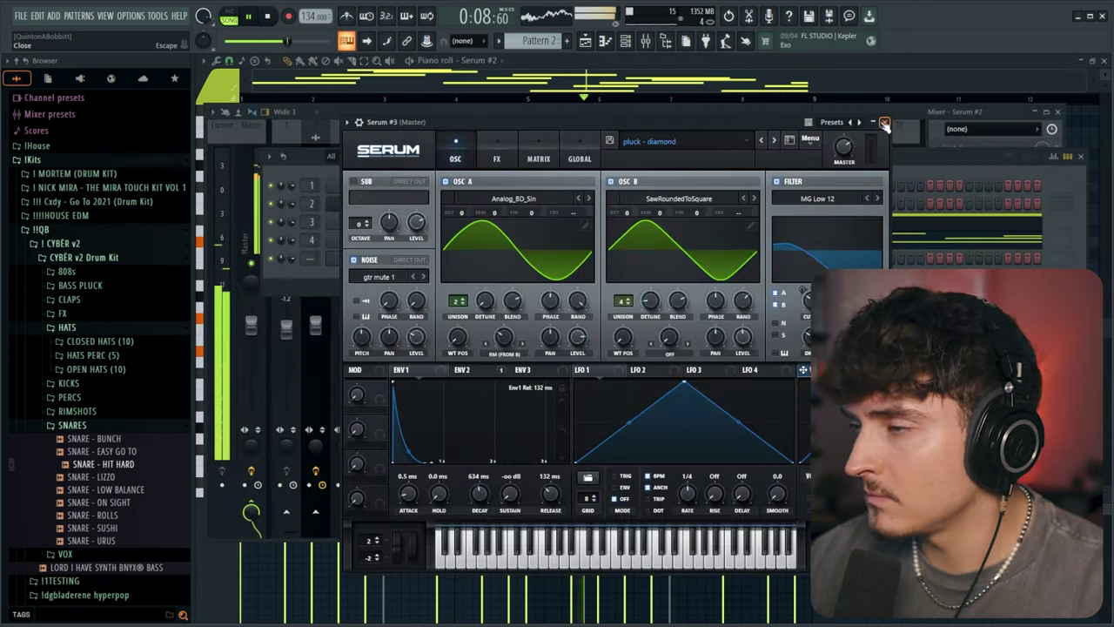
# Step: On the Serum #3 channel with the pluck - diamond preset, draw an ascending arpeggio of two-step notes G#4, B4, D#5 and F#5 from bar 1
pyautogui.click(884, 124)
pyautogui.rightClick(392, 259)
pyautogui.click(417, 258)
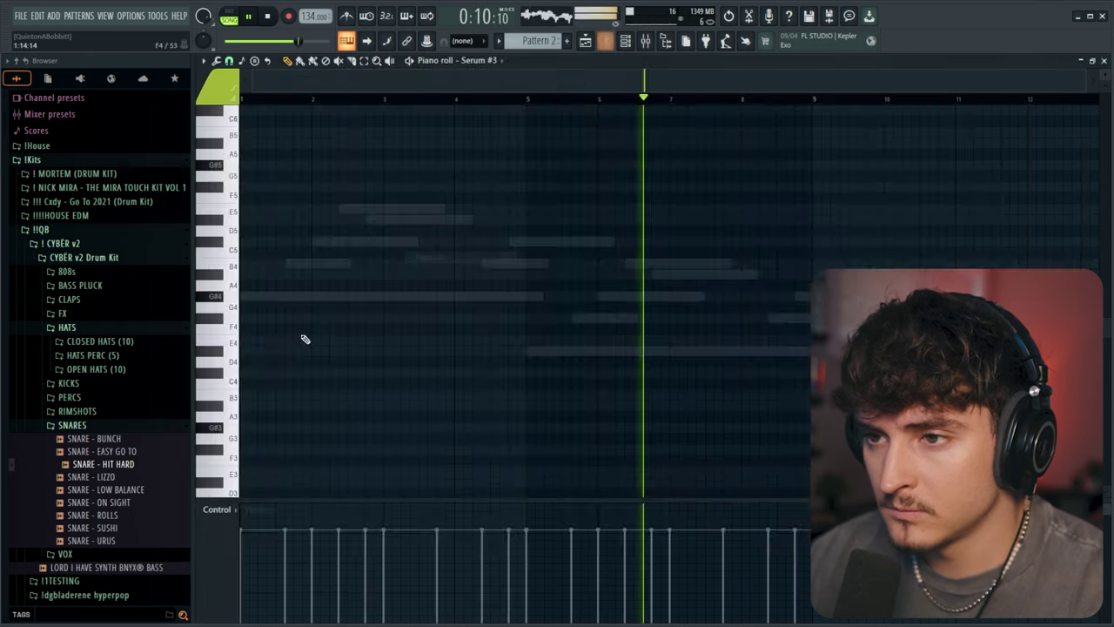
pyautogui.moveTo(260, 298); pyautogui.dragTo(218, 293)
pyautogui.moveTo(328, 296); pyautogui.dragTo(246, 304)
pyautogui.scroll(2, 283, 98)
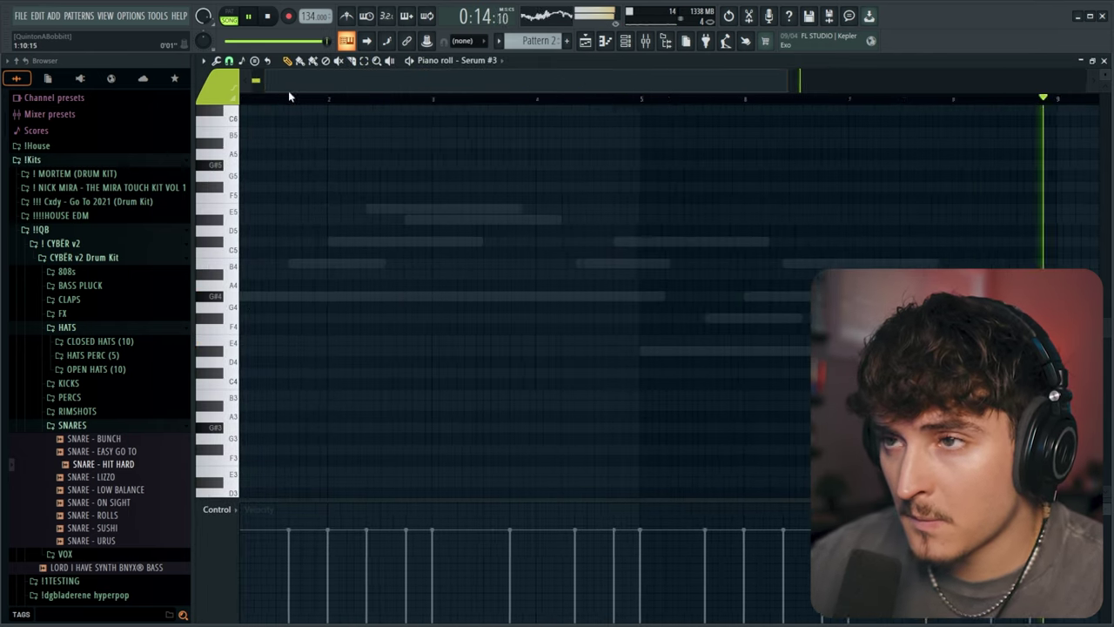
pyautogui.press('space')
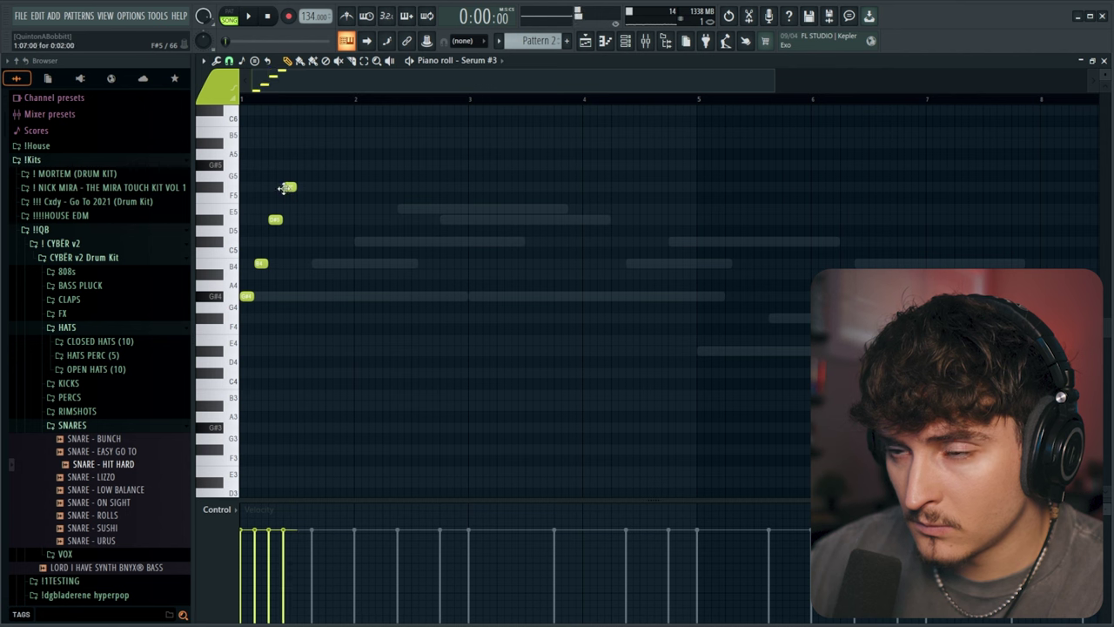
pyautogui.press('space')
# Step: Repeat the four-note arpeggio until it fills bars 1 to 4
pyautogui.hotkey('ctrl', 'b')
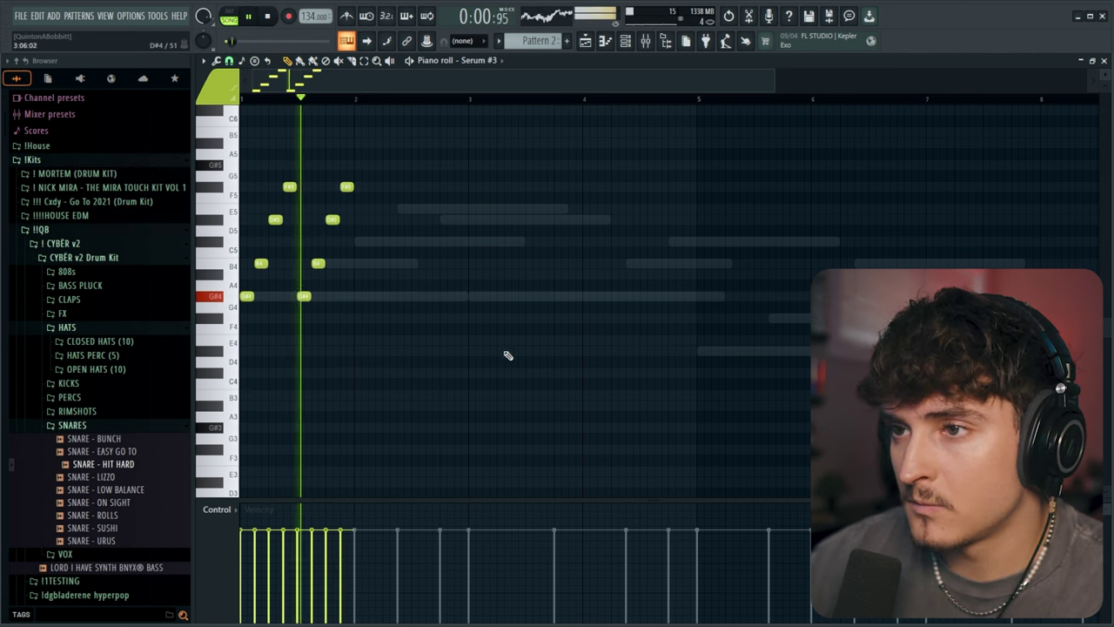
pyautogui.hotkey('ctrl', 'b')
pyautogui.hotkey('ctrl', 'b')
pyautogui.hotkey('ctrl', 'd')
# Step: Duplicate the four-bar arpeggio into bars 5 to 8 and transpose the copy down five semitones
pyautogui.moveTo(763, 354); pyautogui.dragTo(171, 97)
pyautogui.hotkey('ctrl', 'b')
pyautogui.press('Down')
pyautogui.press('Down')
pyautogui.press('Down')
pyautogui.press('Down')
pyautogui.press('Down')
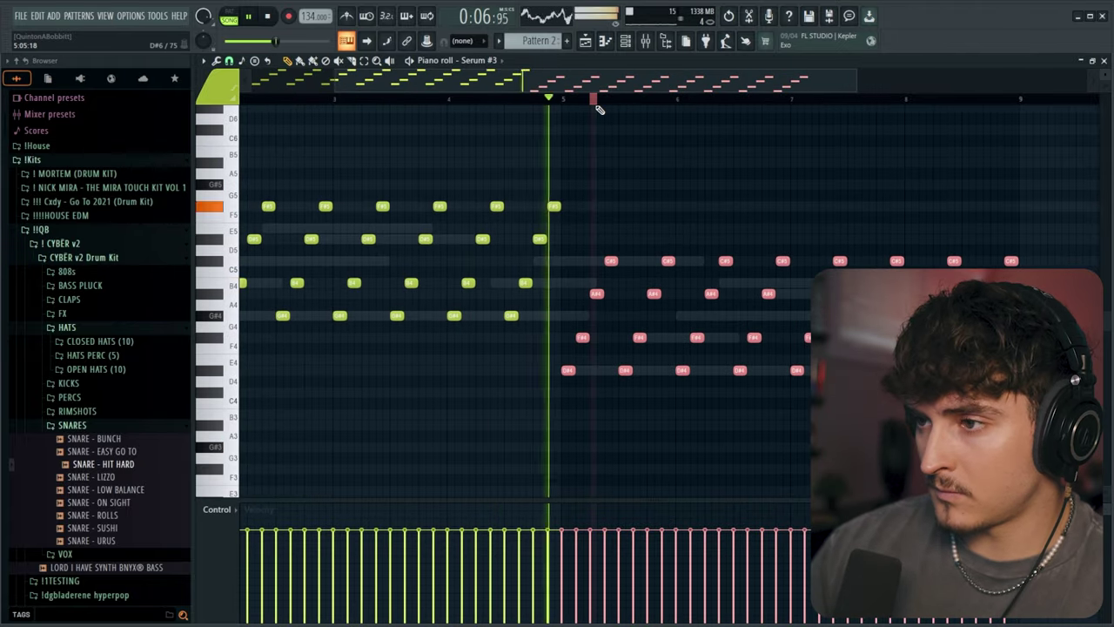
# Step: Raise the whole Serum #3 arpeggio by one octave and play it back from the start
pyautogui.hotkey('ctrl', 'd')
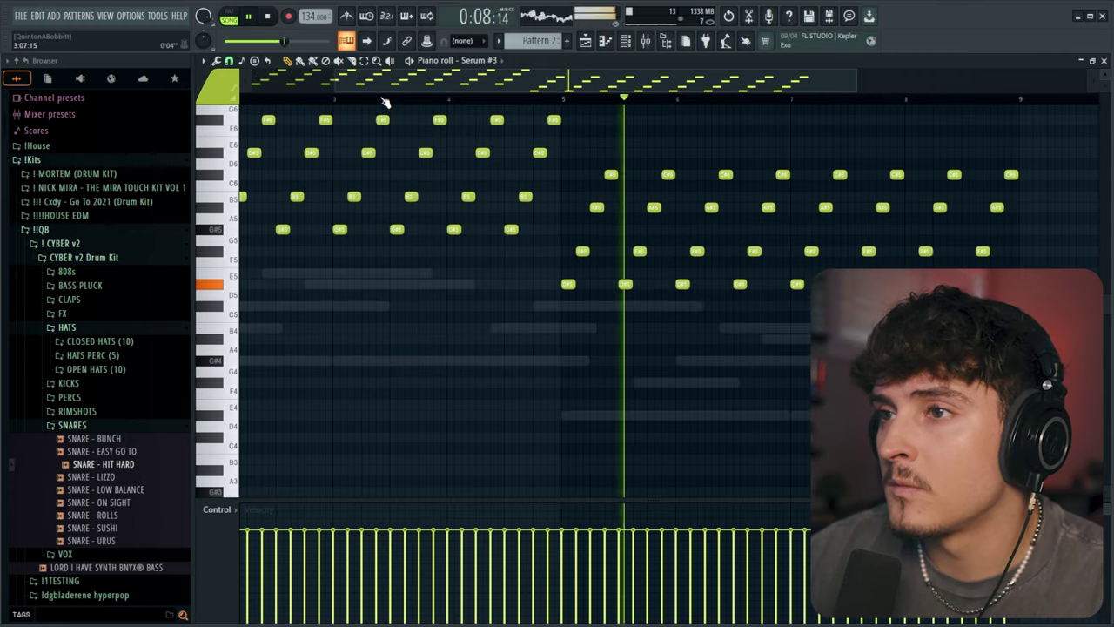
pyautogui.press('space')
pyautogui.press('space')
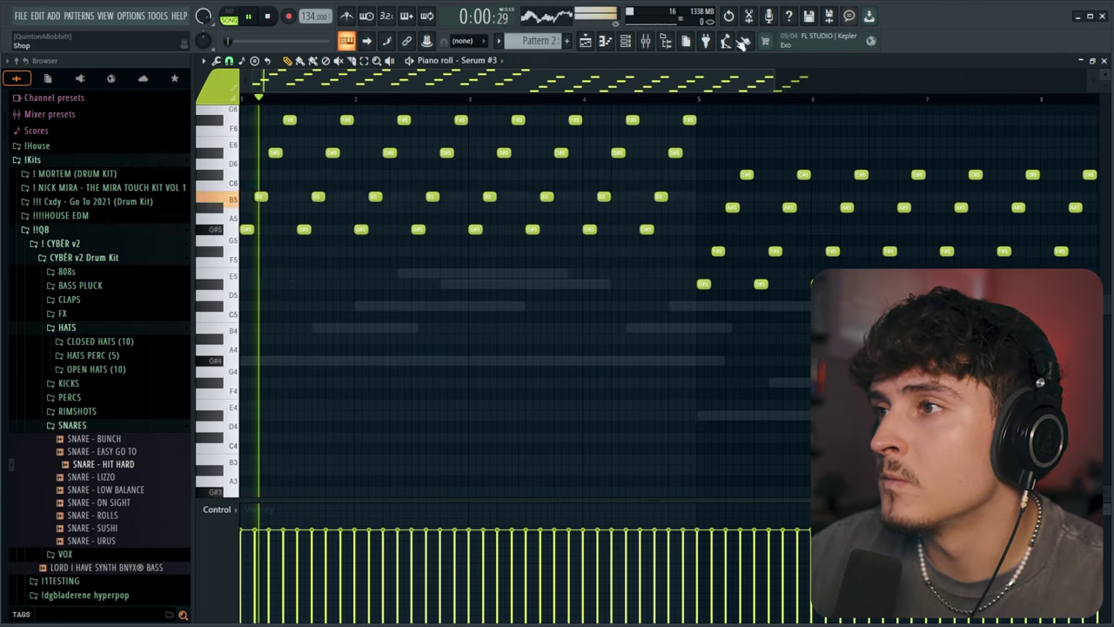
# Step: Route Serum #3 to mixer track 5 and insert Fruity Chorus in its first effect slot
pyautogui.click(740, 42)
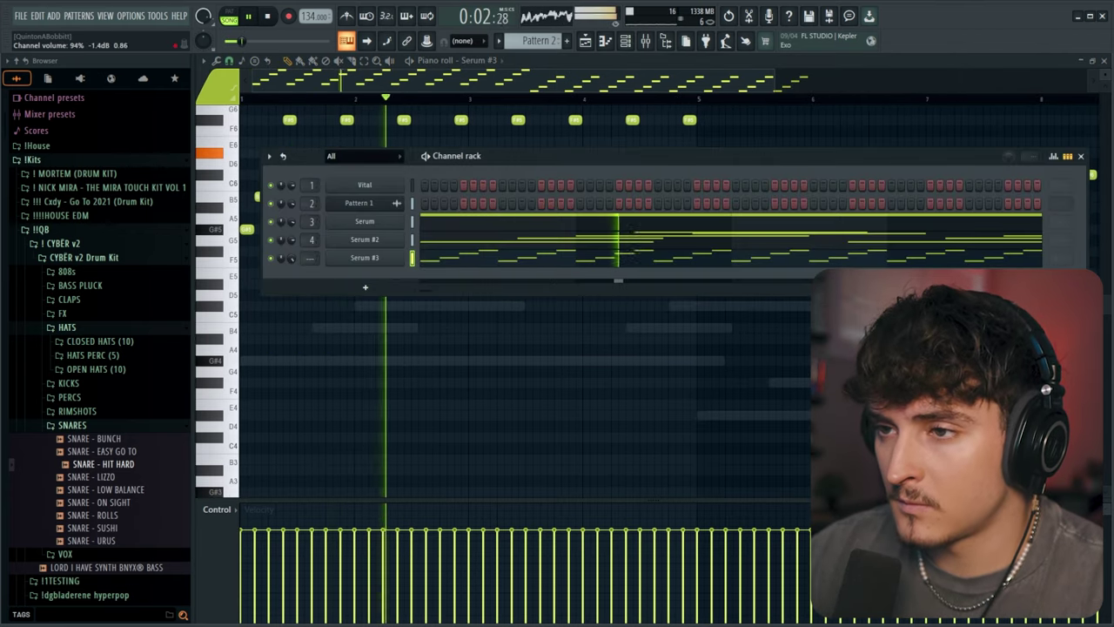
pyautogui.press('F9')
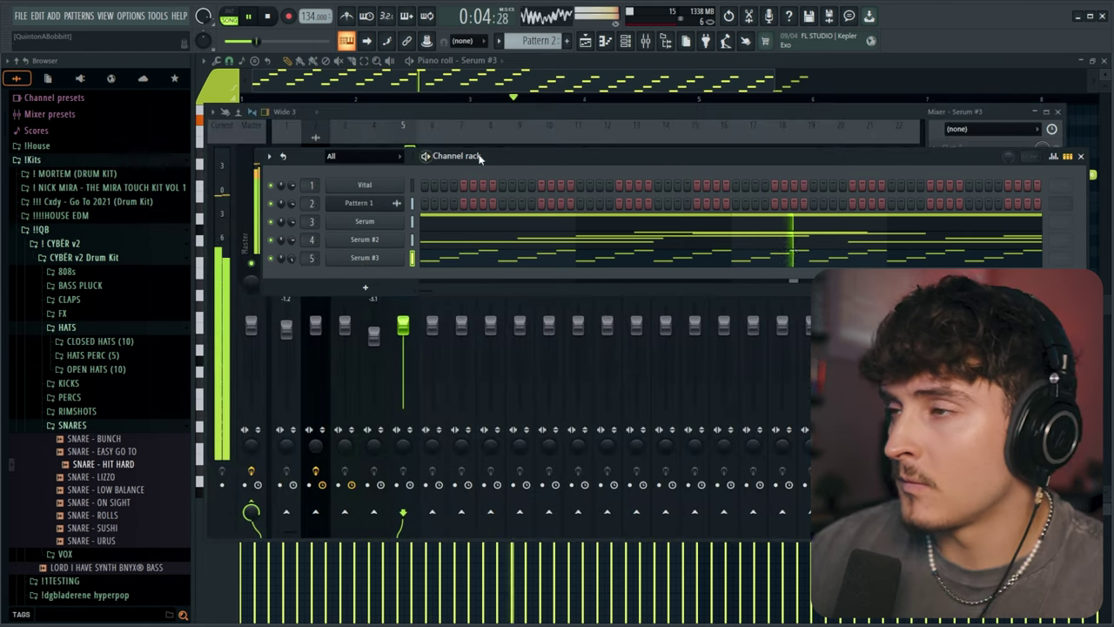
pyautogui.click(646, 43)
pyautogui.click(953, 153)
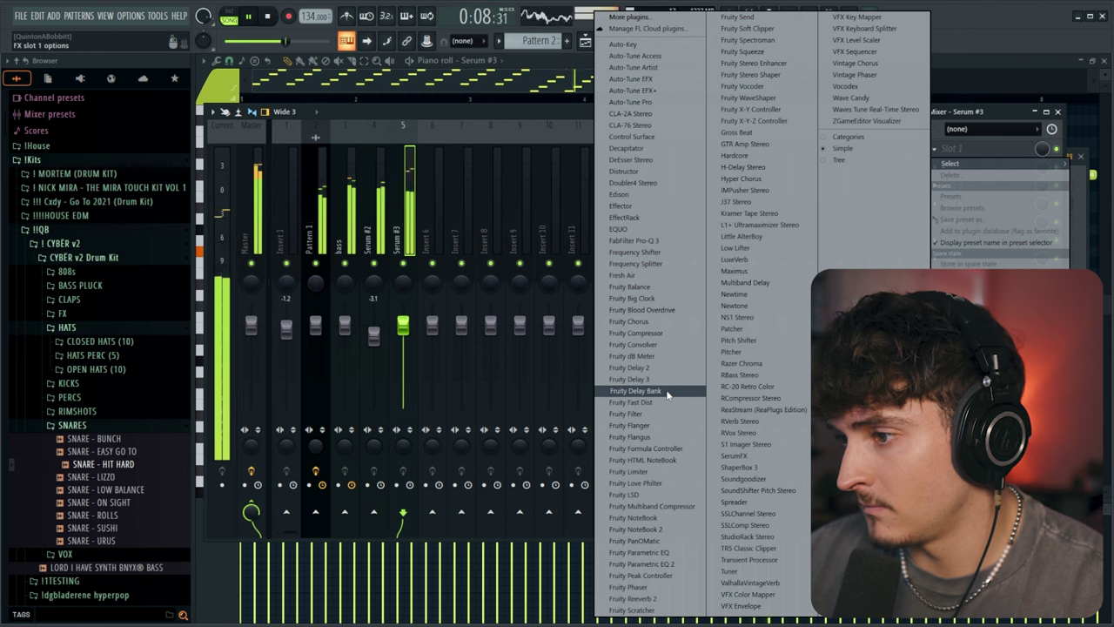
pyautogui.click(649, 322)
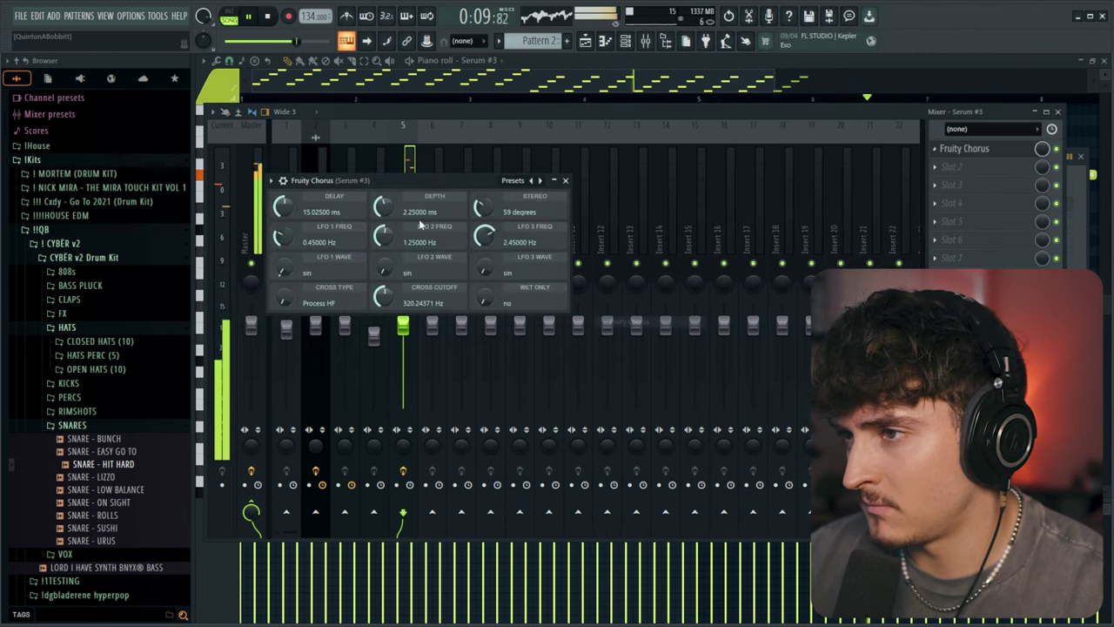
pyautogui.click(565, 181)
pyautogui.click(958, 172)
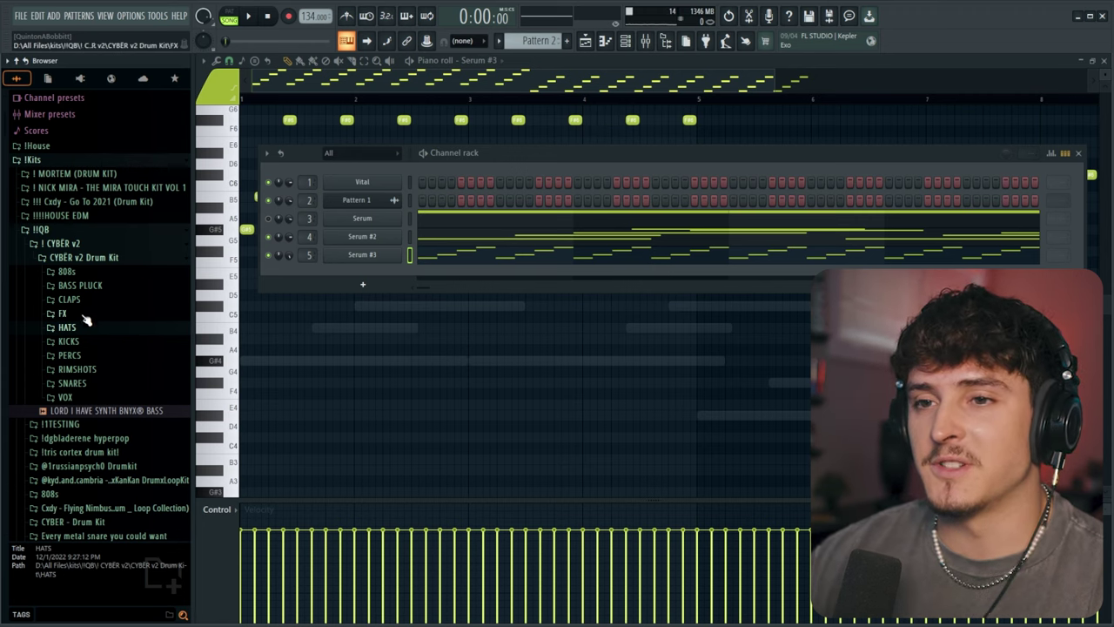
# Step: Audition snares from the CYBËR v2 Drum Kit and add SNARE - LIZZO as a new channel
pyautogui.click(78, 385)
pyautogui.click(91, 436)
pyautogui.click(92, 447)
pyautogui.click(93, 437)
pyautogui.click(94, 447)
pyautogui.moveTo(91, 434); pyautogui.dragTo(289, 275)
# Step: Program SNARE - LIZZO hits across the pattern, beginning with steps 9, 19 and 41, and pitch them to F#4
pyautogui.press('space')
pyautogui.click(500, 275)
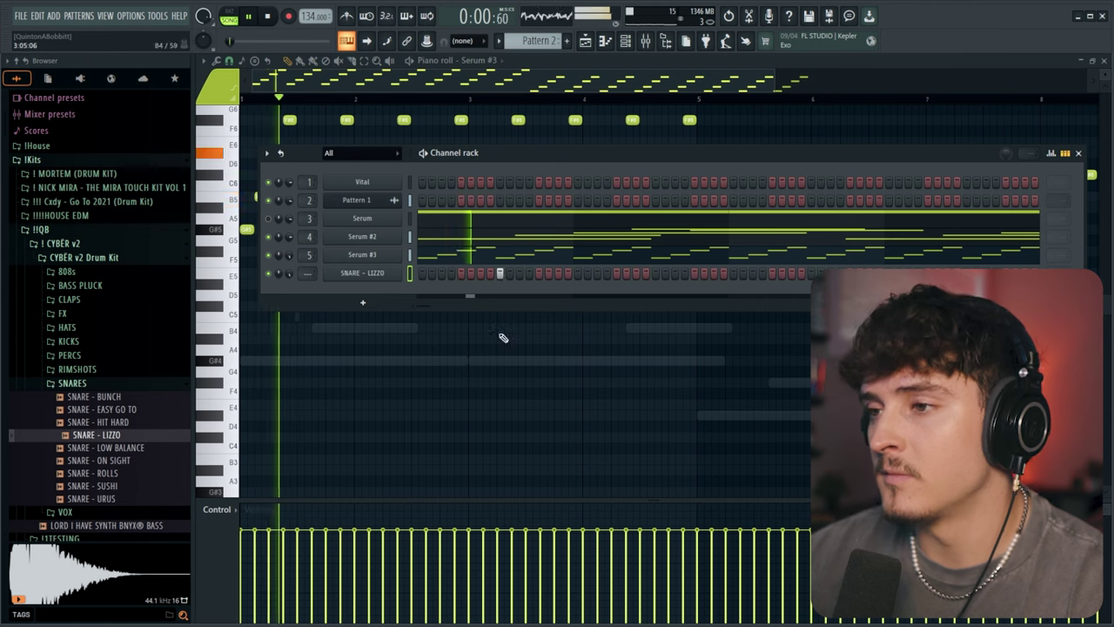
pyautogui.click(597, 274)
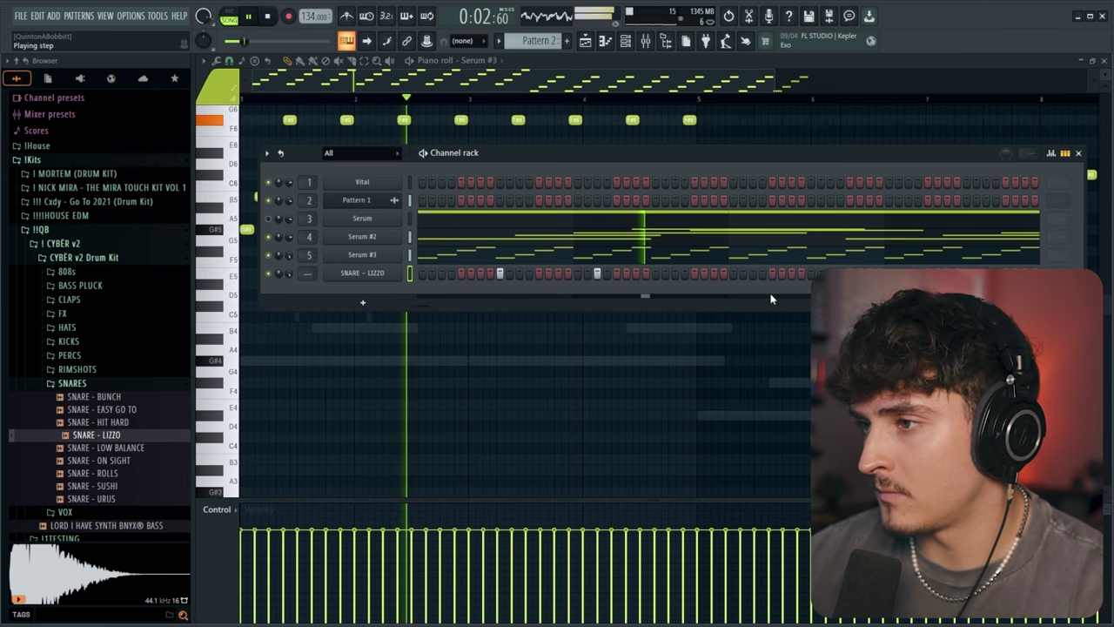
pyautogui.click(811, 274)
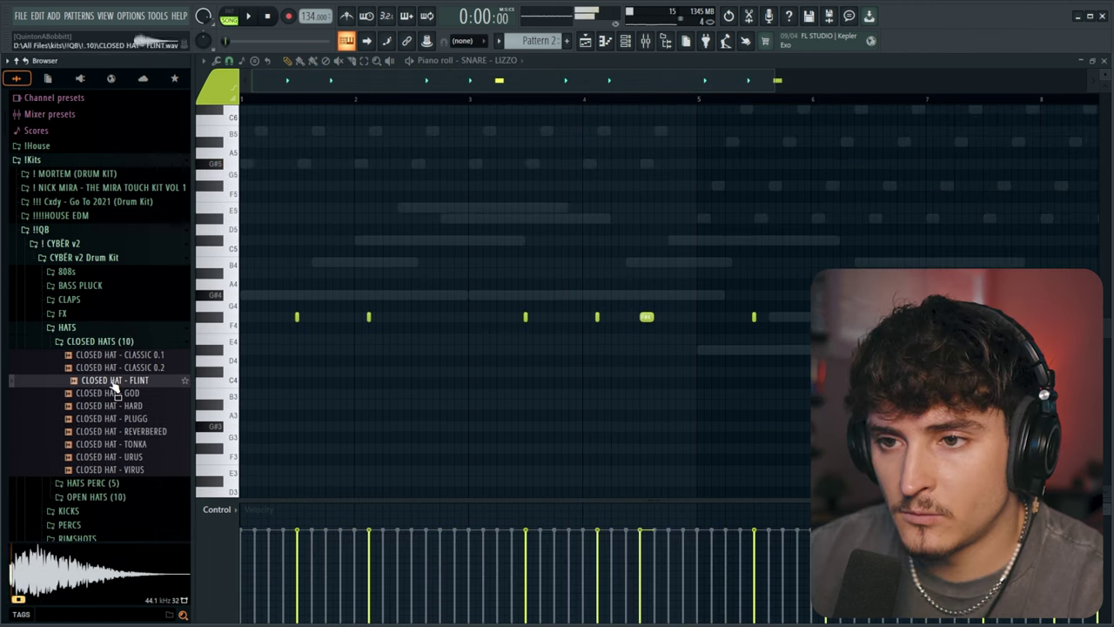
# Step: Add the CLOSED HAT - HARD sample and draw a six-note triplet roll plus a separate hit on G#4 in bar 1
pyautogui.click(113, 406)
pyautogui.click(131, 444)
pyautogui.click(118, 407)
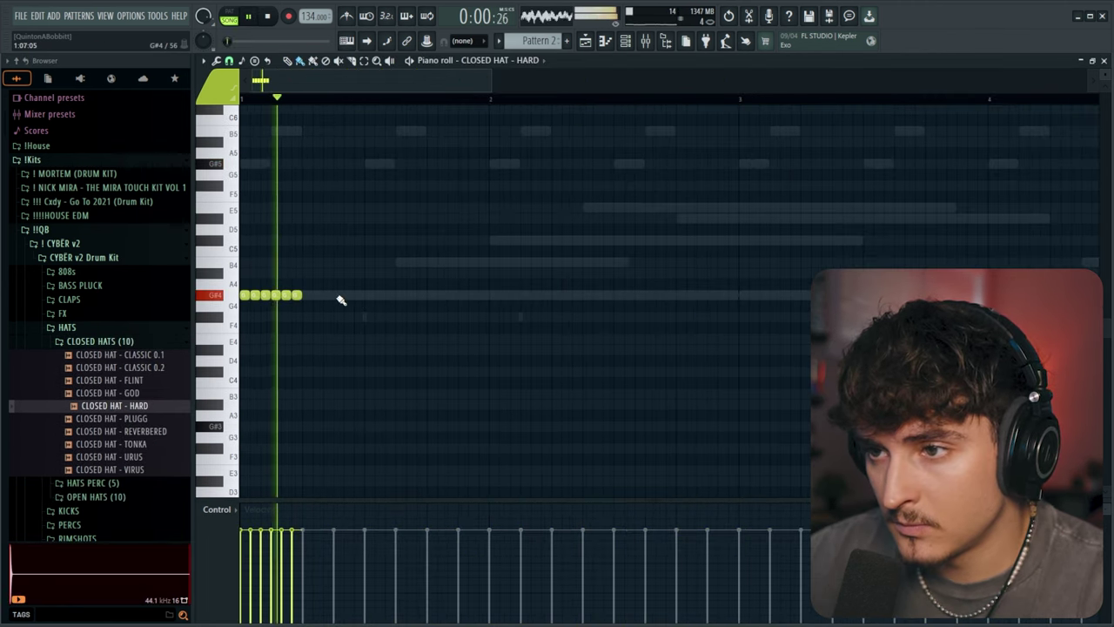
pyautogui.click(338, 296)
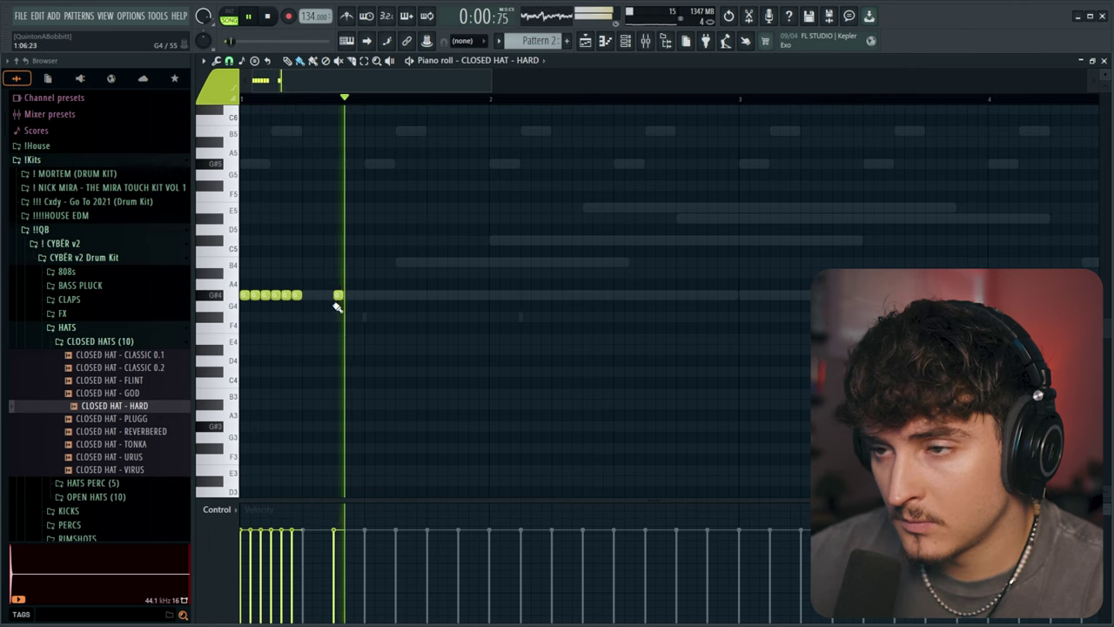
# Step: Raise the hat notes to B4 and step the roll's last three notes down through A#4, A4 and G#4
pyautogui.hotkey('ctrl', 'Up')
pyautogui.scroll(3, 390, 356)
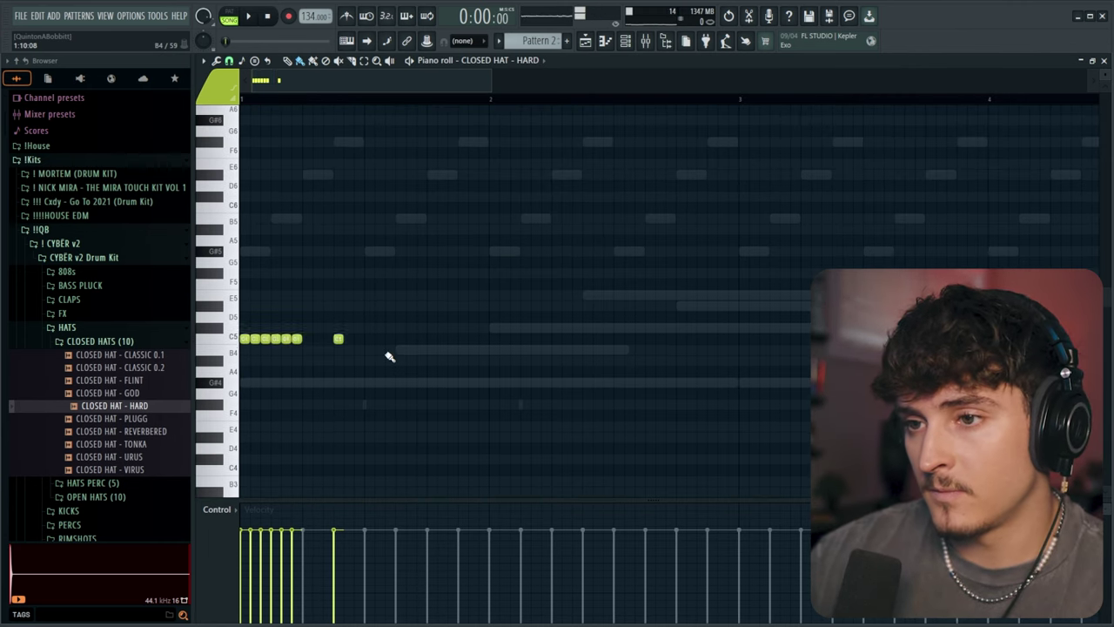
pyautogui.press('space')
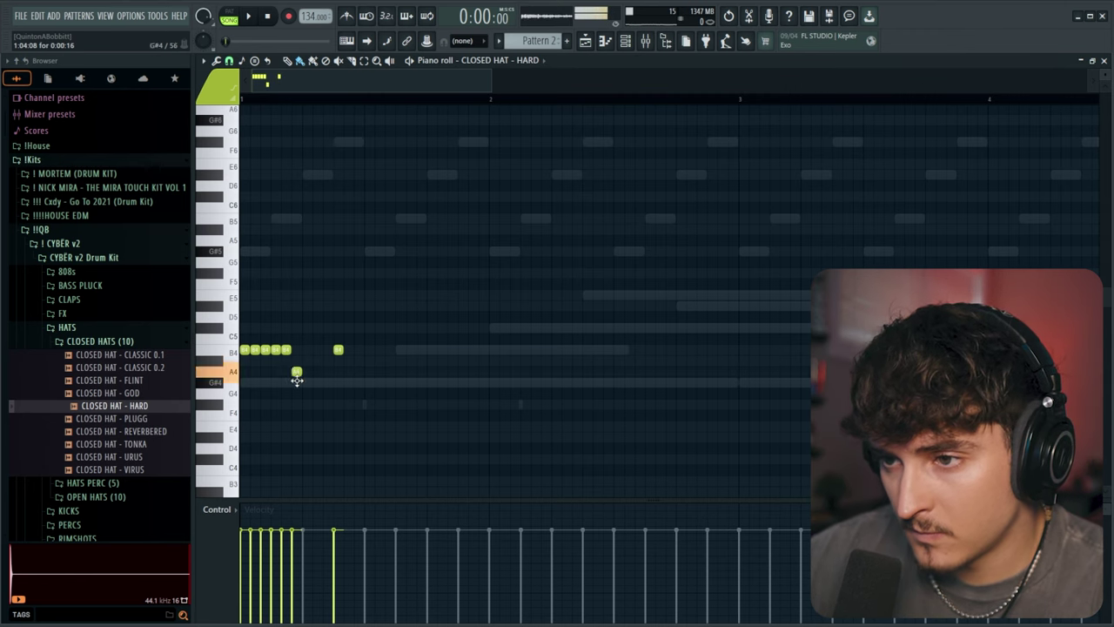
pyautogui.press('space')
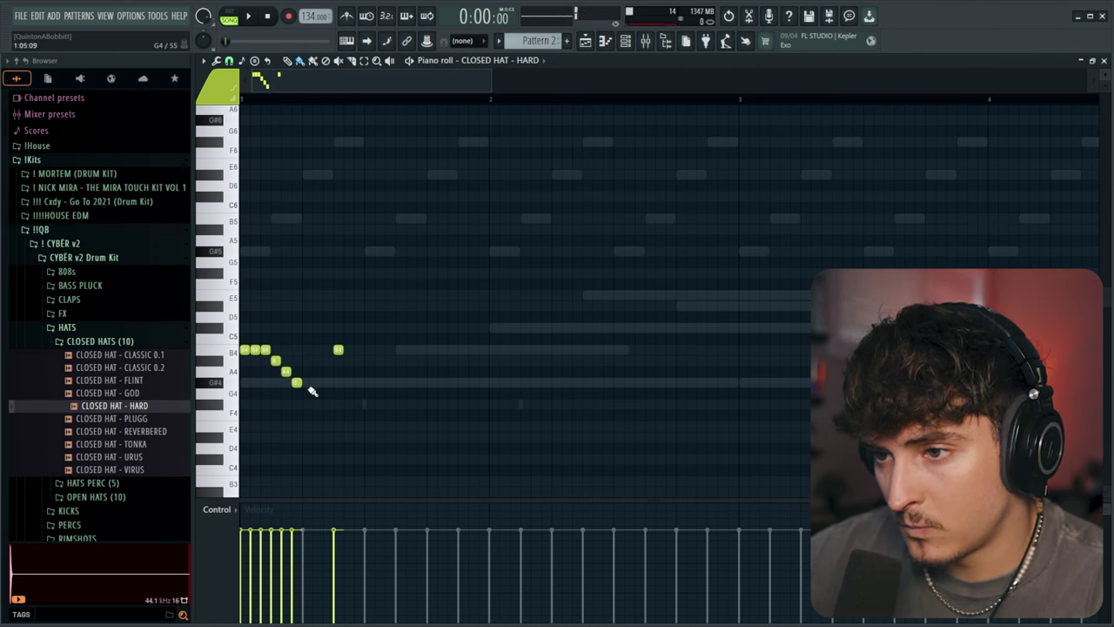
# Step: Continue the hats through bars 1 and 2 with B4, C#5 and G#4 hits, raising one mid-bar-2 hit to A#4
pyautogui.press('space')
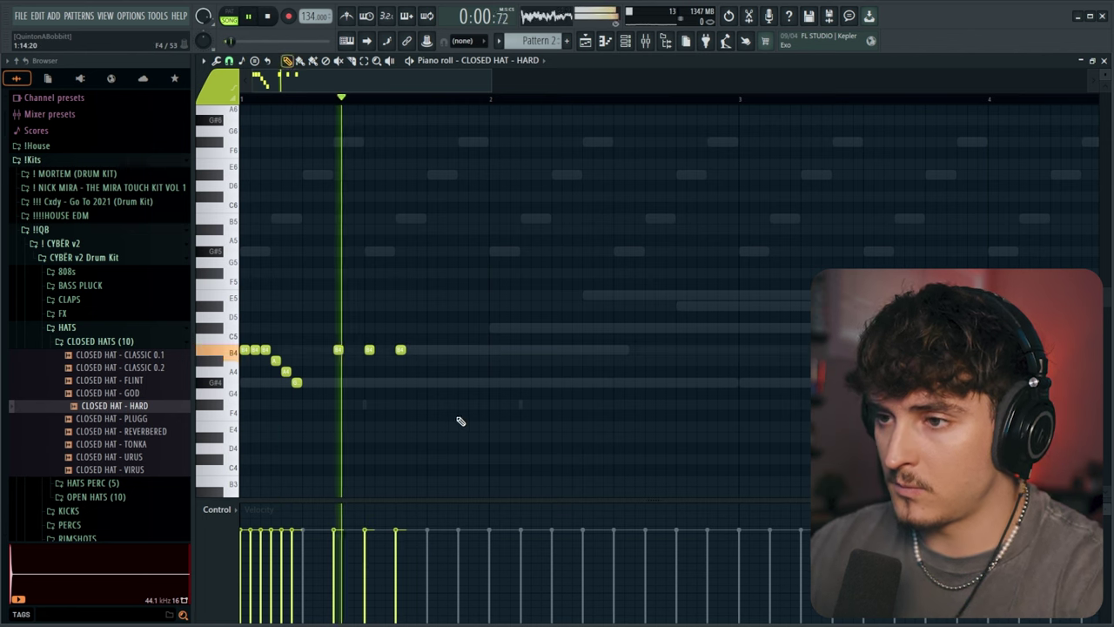
pyautogui.press('space')
pyautogui.moveTo(702, 327); pyautogui.dragTo(712, 328)
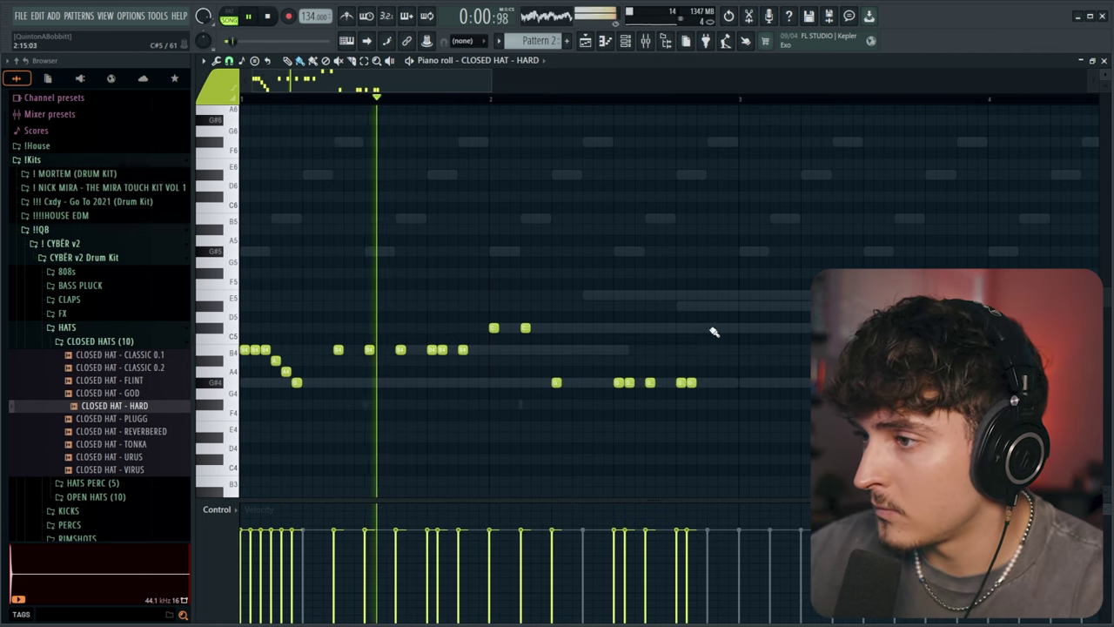
pyautogui.press('space')
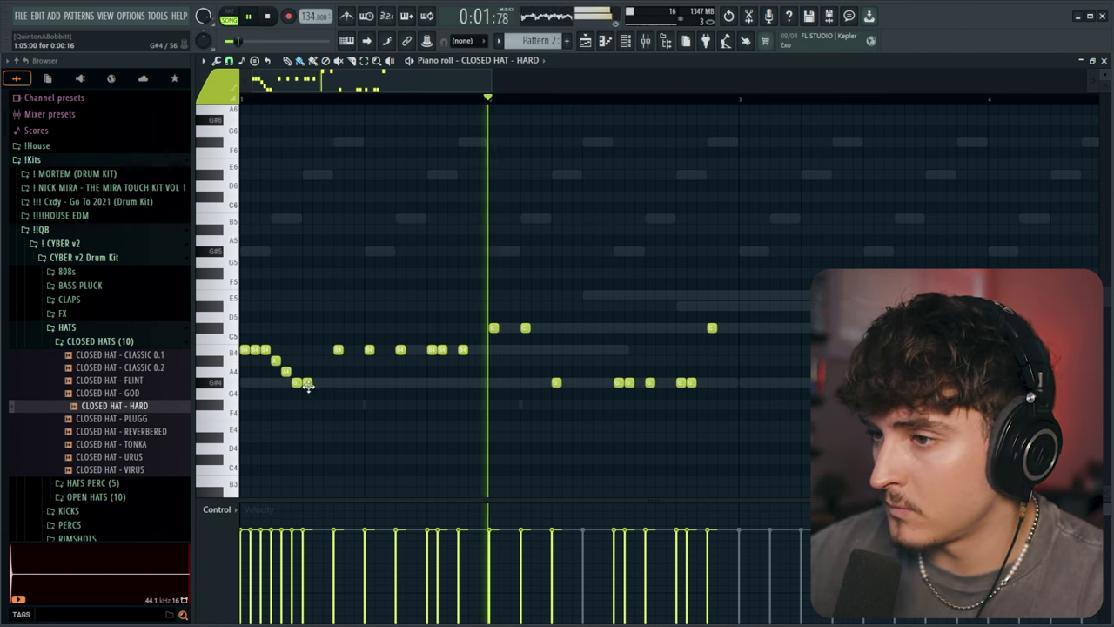
pyautogui.click(588, 383)
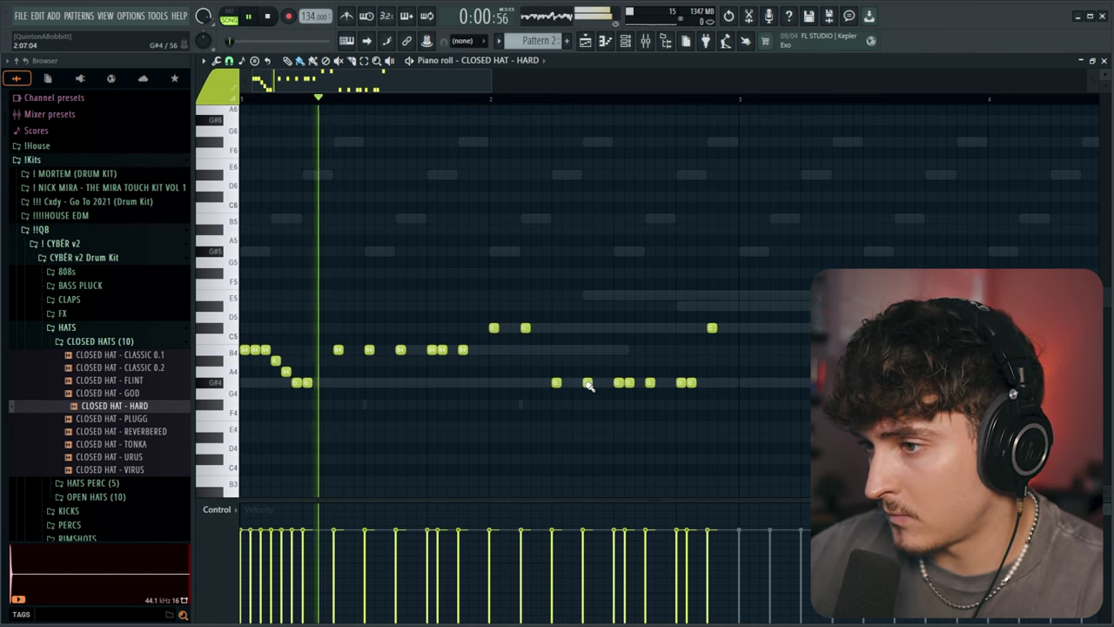
pyautogui.moveTo(588, 383); pyautogui.dragTo(589, 361)
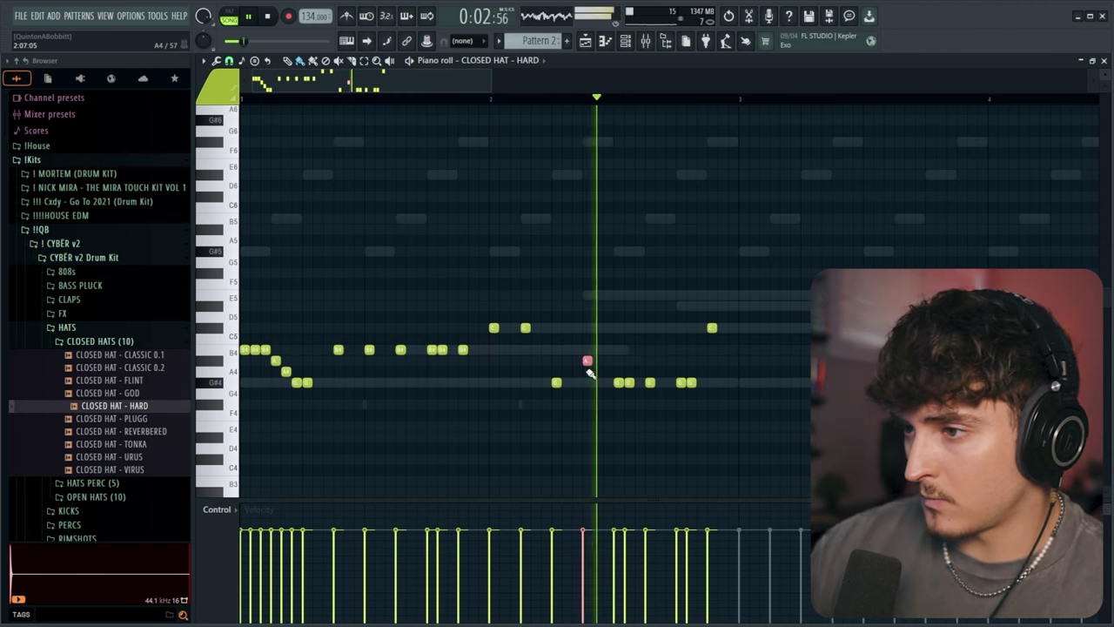
# Step: Duplicate the two-bar CLOSED HAT - HARD pattern repeatedly to fill all eight bars
pyautogui.keyDown('ctrl'); pyautogui.click(675, 484); pyautogui.keyUp('ctrl')
pyautogui.press('p')
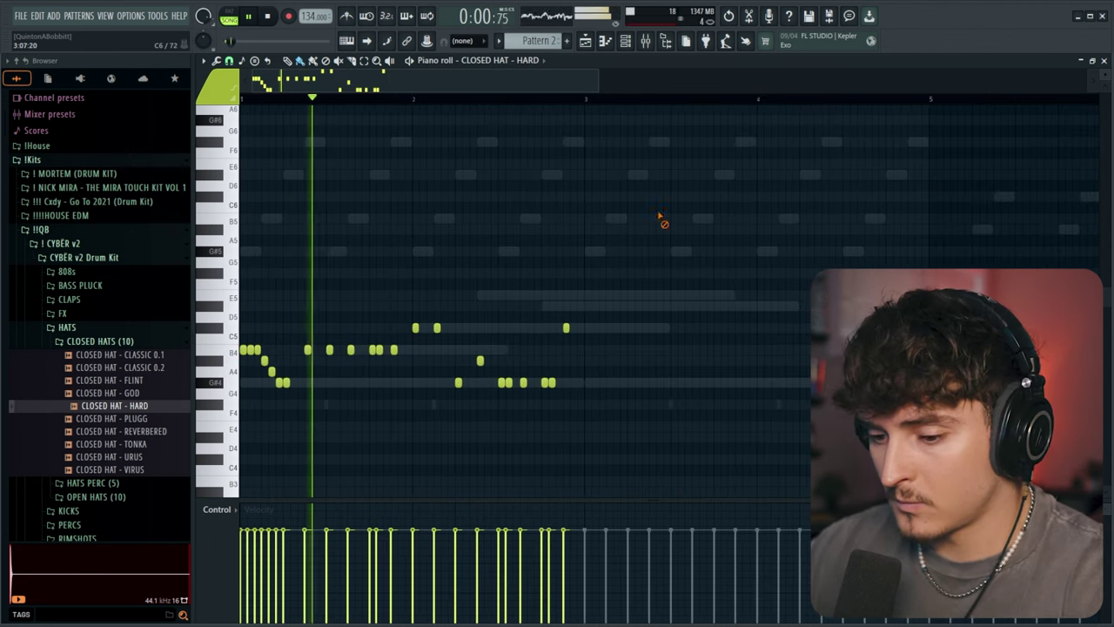
pyautogui.scroll(-1, 589, 103)
pyautogui.moveTo(589, 103); pyautogui.dragTo(3, 108)
pyautogui.hotkey('ctrl', 'b')
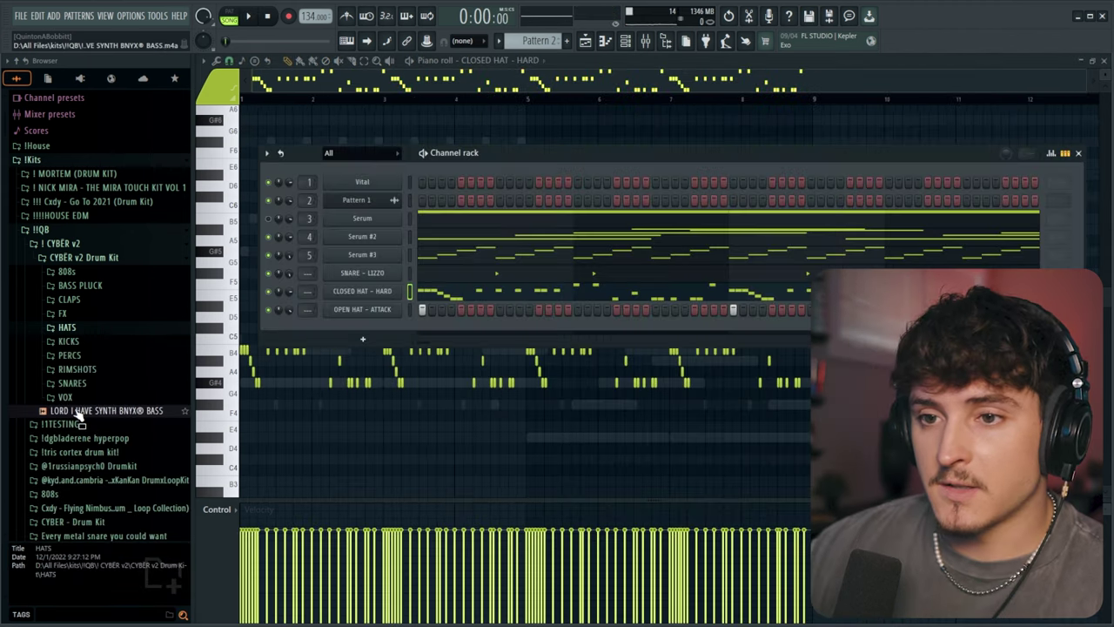
# Step: Browse the CYBËR v2 Drum Kit folders and add 808 - CTM YEAT and 808 - PISS as new channels
pyautogui.click(66, 397)
pyautogui.click(83, 354)
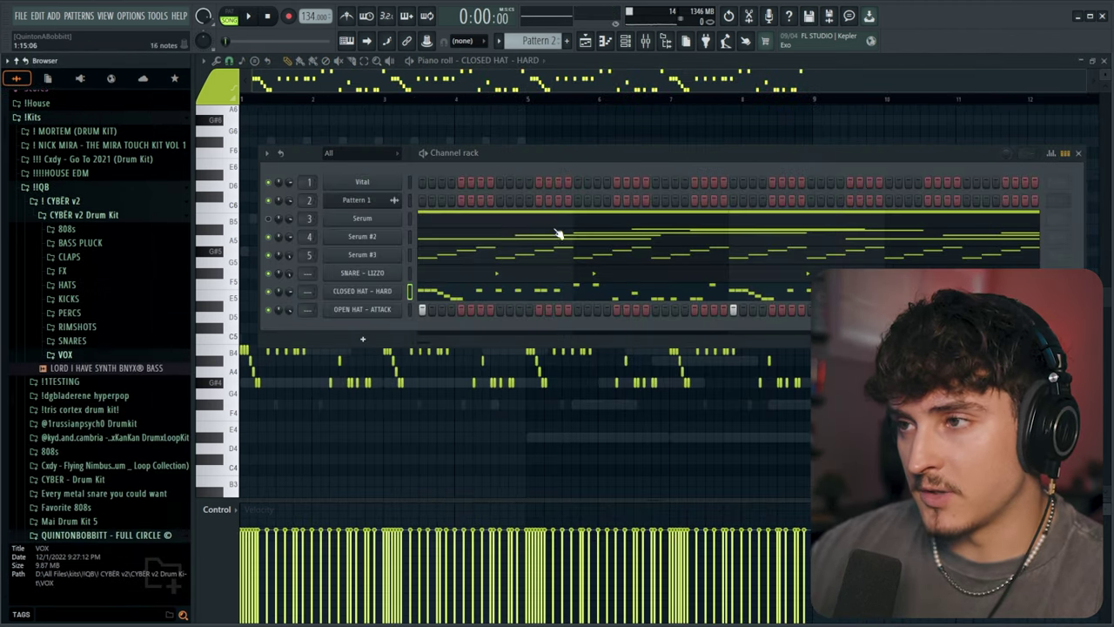
pyautogui.moveTo(567, 162); pyautogui.dragTo(570, 160)
pyautogui.click(66, 228)
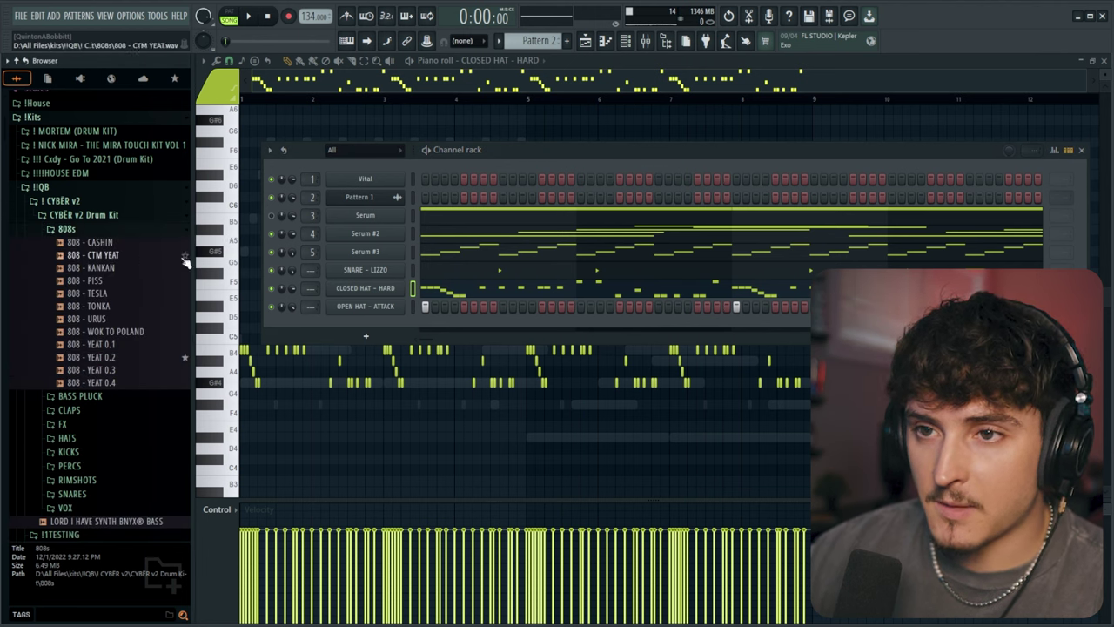
pyautogui.click(71, 256)
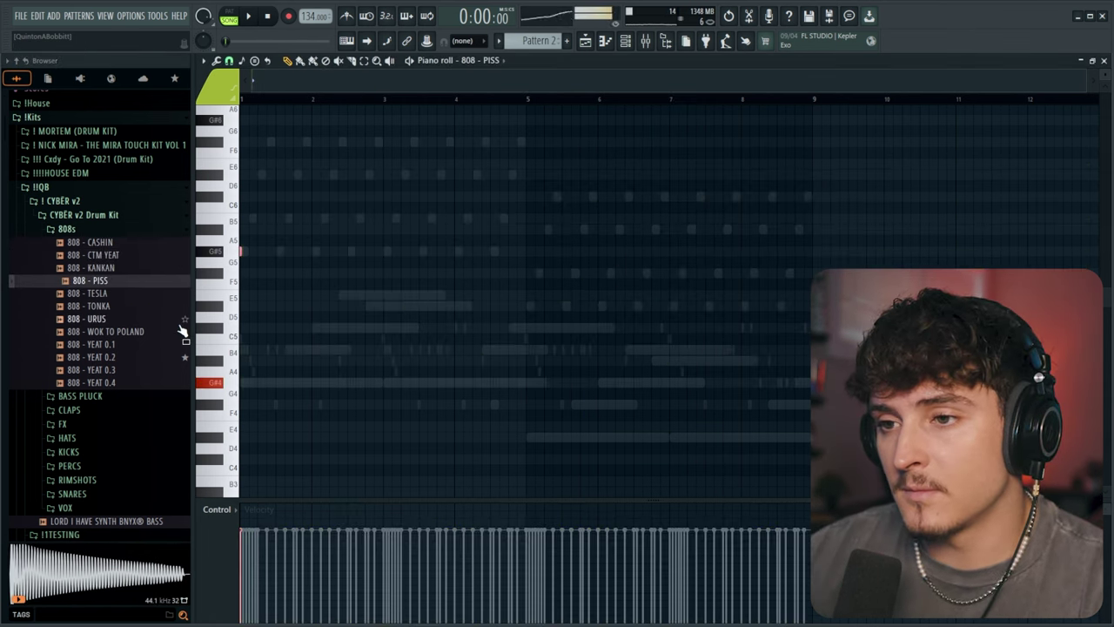
# Step: Draw a bassline for 808 - PISS across bars 1 and 2 using G#5, G#4 and G#6 notes
pyautogui.press('space')
pyautogui.scroll(2, 315, 100)
pyautogui.press('space')
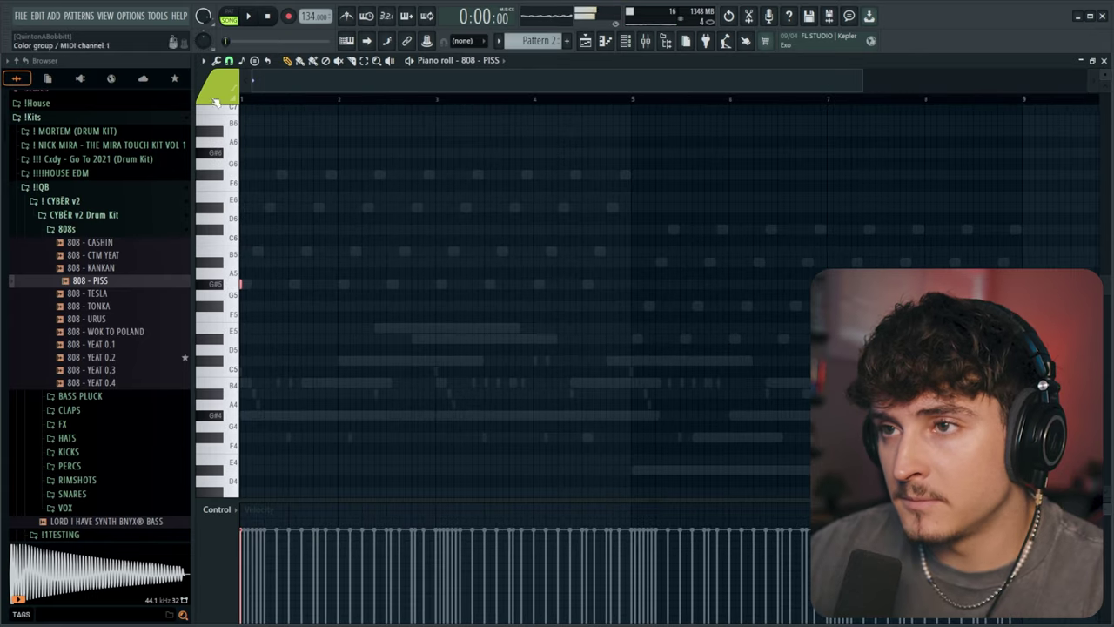
pyautogui.scroll(3, 293, 100)
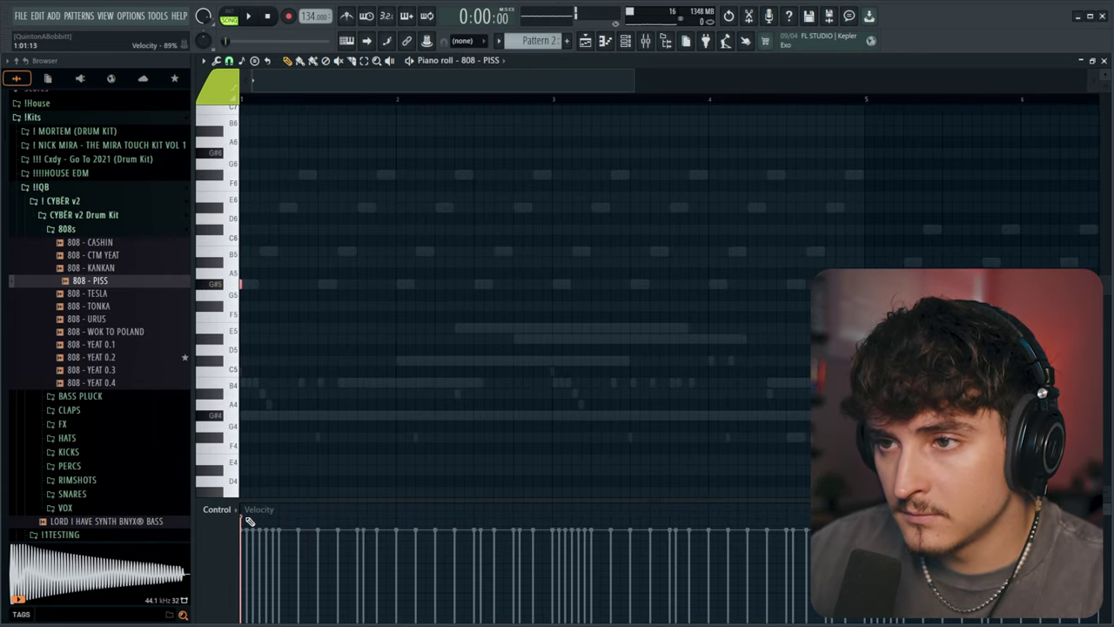
pyautogui.press('space')
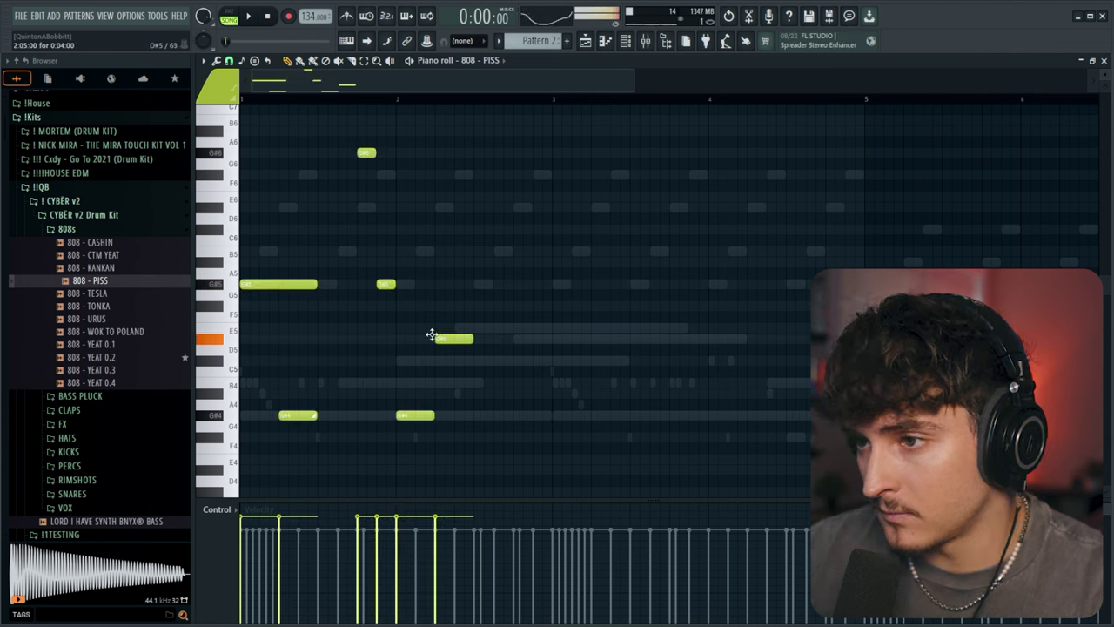
pyautogui.press('space')
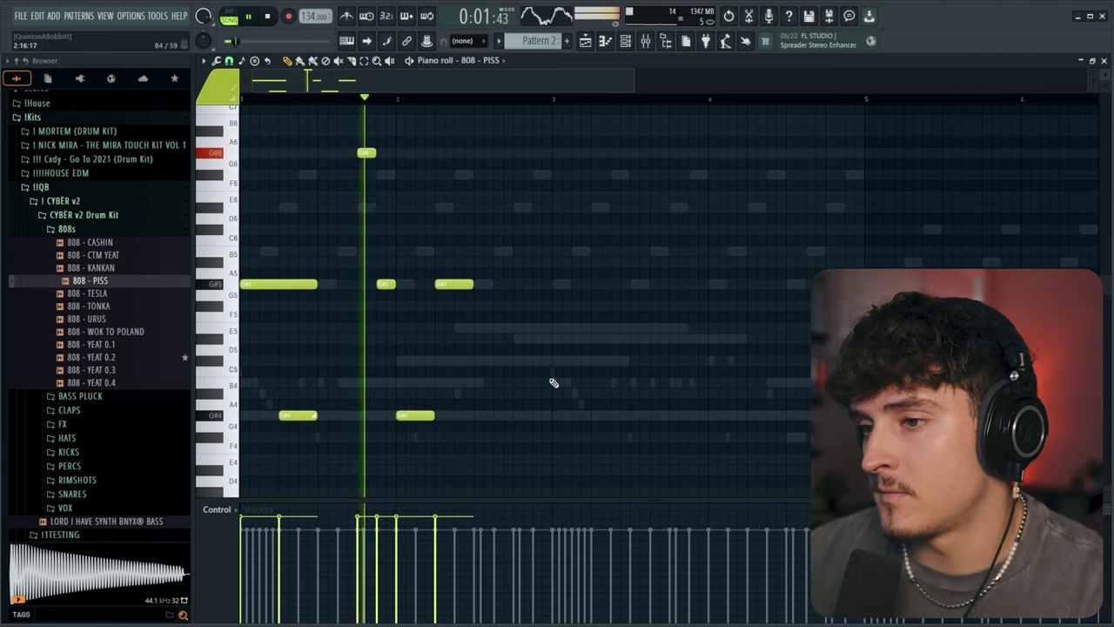
pyautogui.press('space')
pyautogui.click(537, 283)
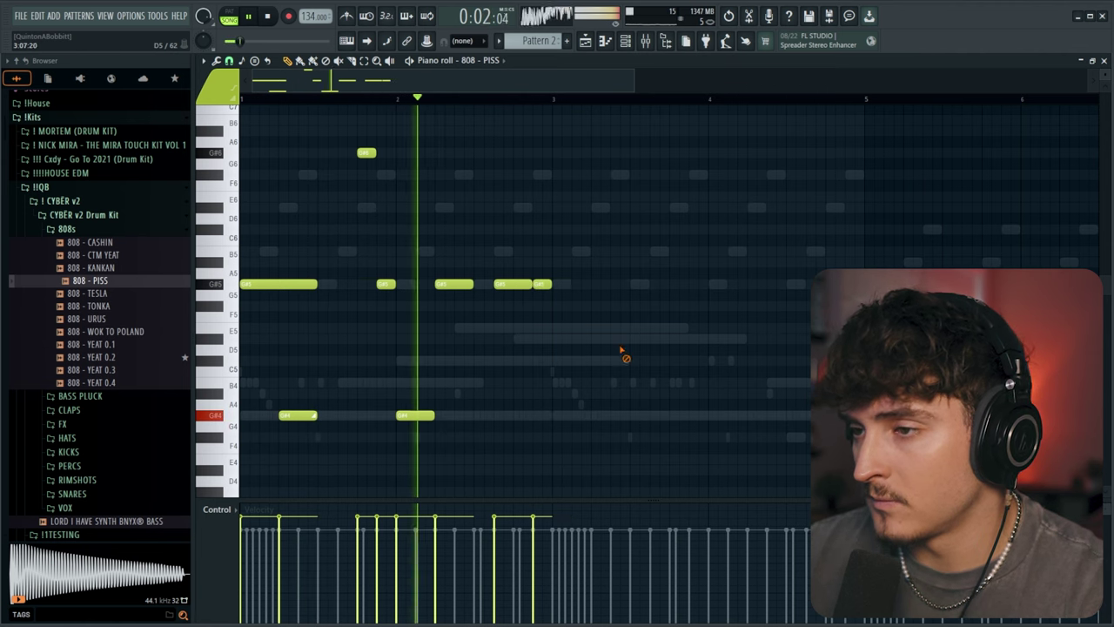
# Step: Lower the Pattern 1 and bass mixer tracks to about -2.1 dB, Serum #2 to -5.2 dB and Serum #3 to -5.0 dB
pyautogui.click(625, 41)
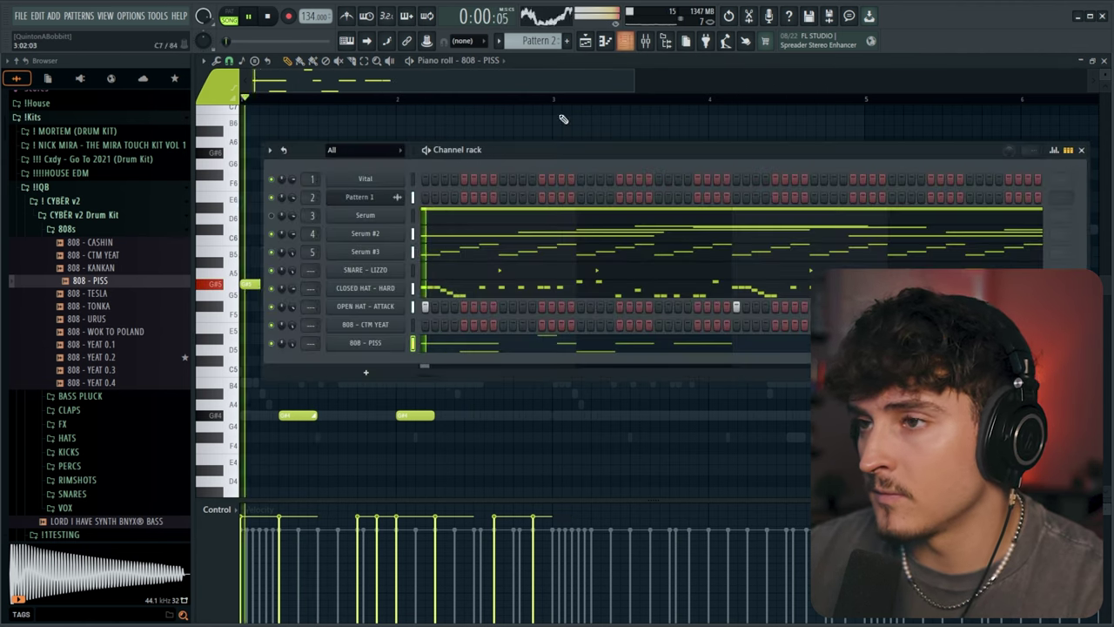
pyautogui.click(664, 41)
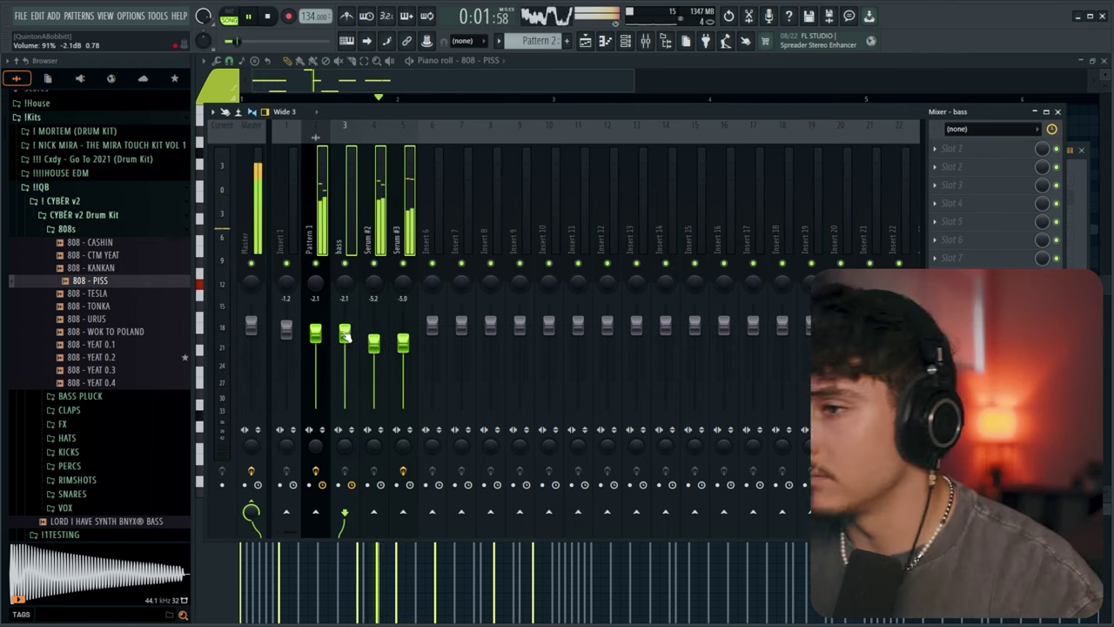
pyautogui.press('F9')
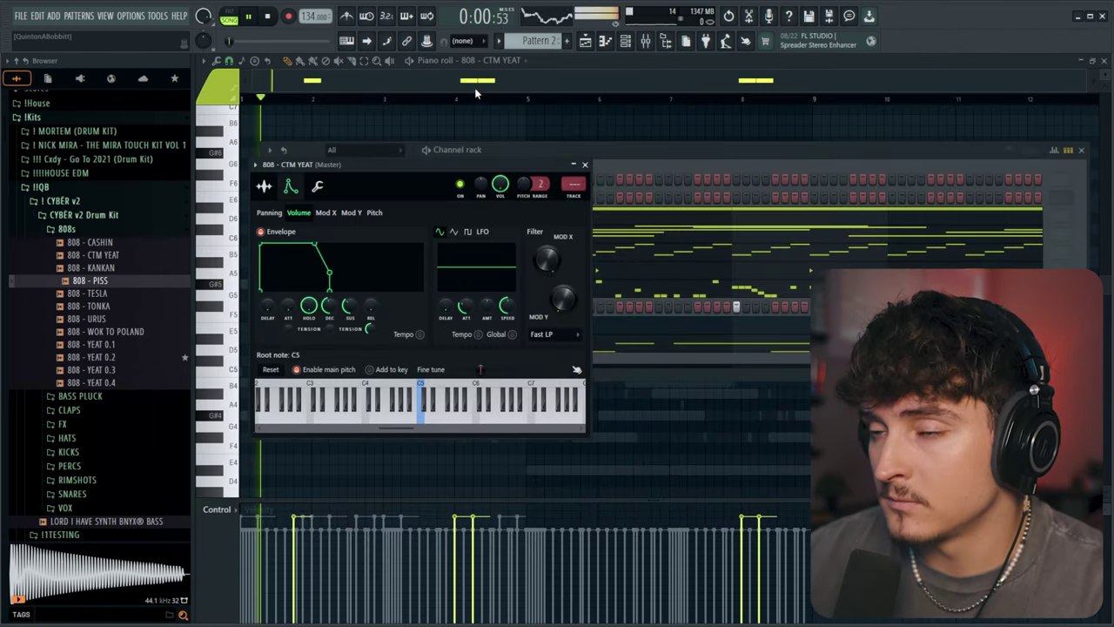
# Step: Try the first 808 - CTM YEAT note at the start of bar 2, then delete that note
pyautogui.click(475, 90)
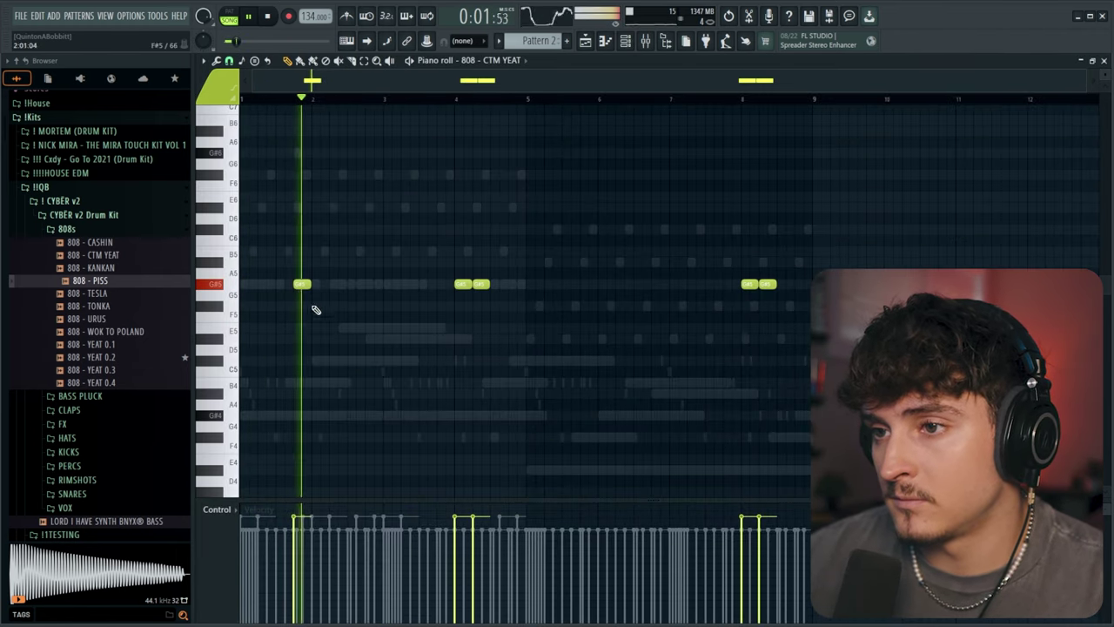
pyautogui.moveTo(299, 283); pyautogui.dragTo(317, 282)
pyautogui.press('space')
pyautogui.press('space')
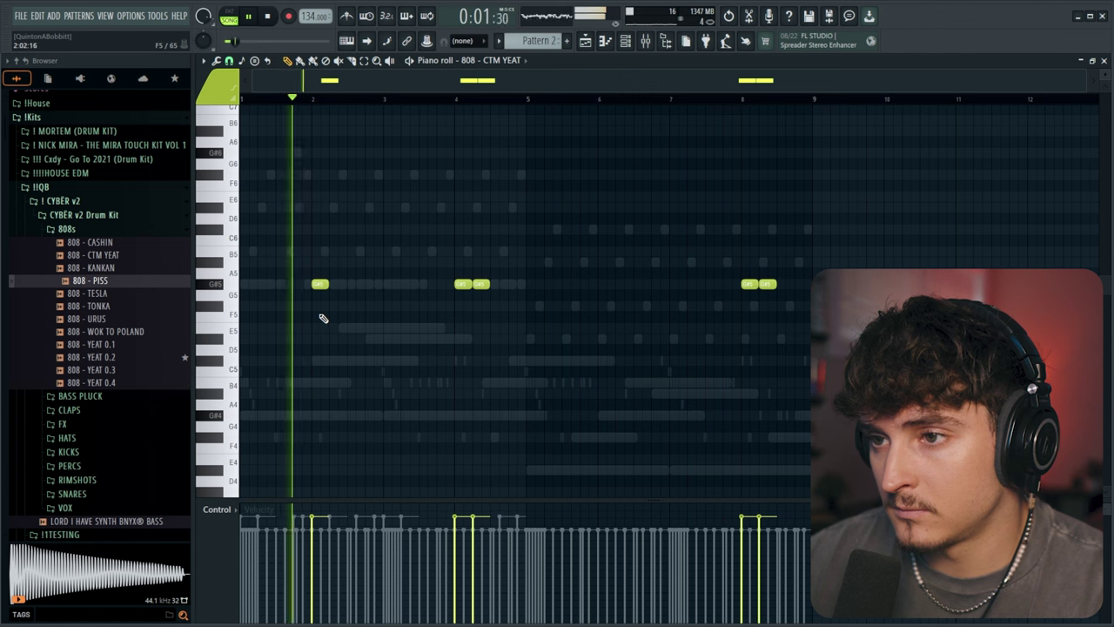
pyautogui.rightClick(319, 288)
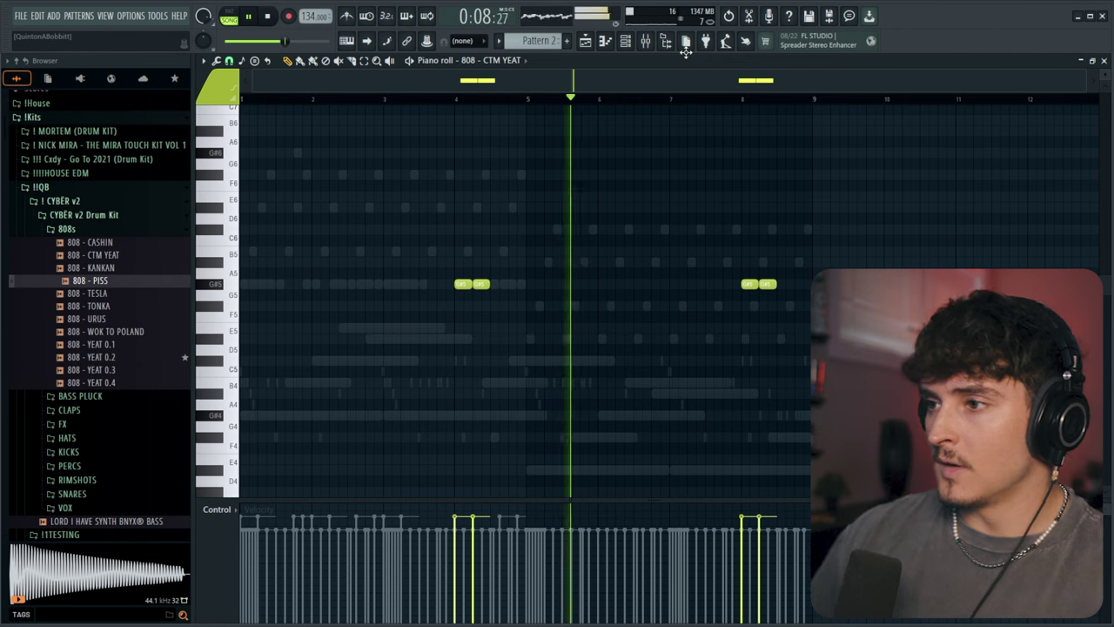
# Step: Add a half-bar G#5 note to 808 - CTM YEAT at bar 5 and a G#4 note at bar 7
pyautogui.scroll(1, 686, 53)
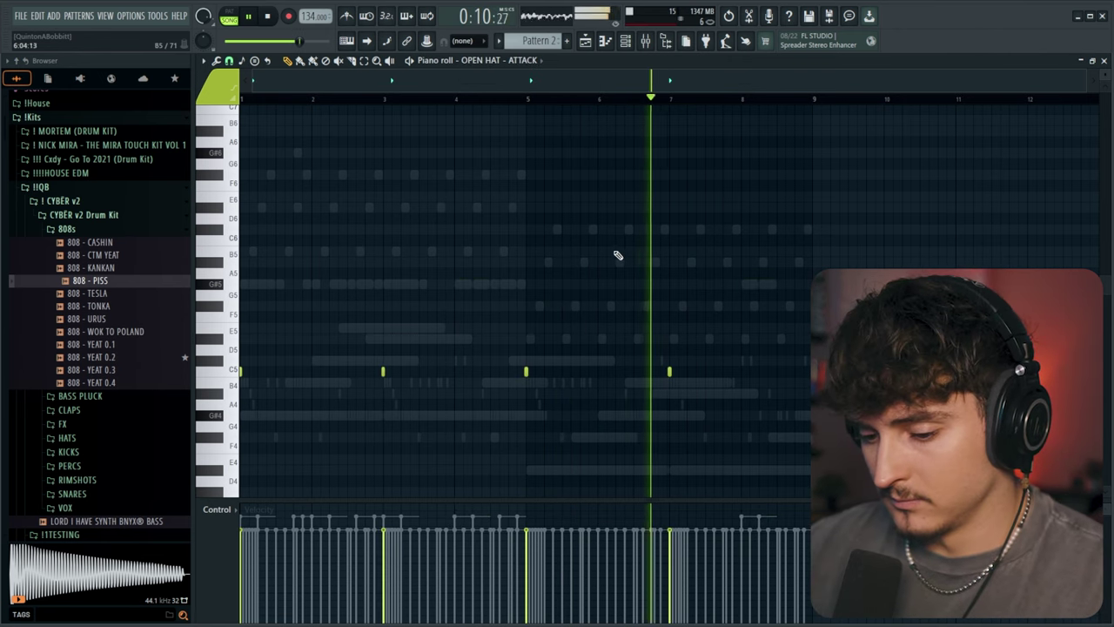
pyautogui.press('Down')
pyautogui.click(533, 285)
pyautogui.press('space')
pyautogui.press('space')
pyautogui.moveTo(543, 284); pyautogui.dragTo(557, 284)
pyautogui.click(514, 100)
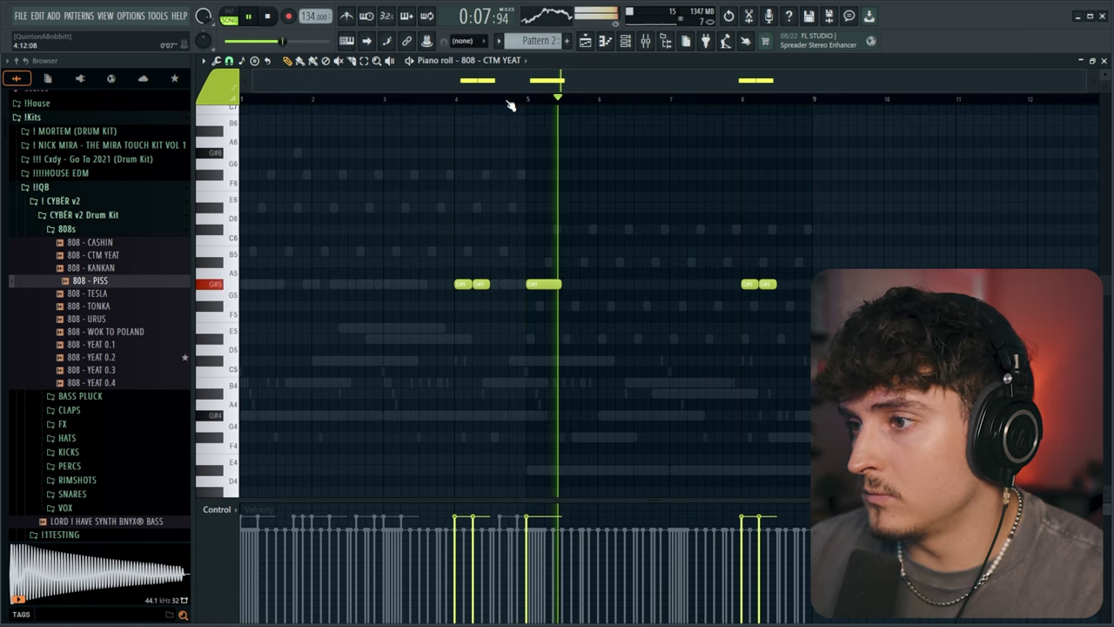
pyautogui.click(510, 102)
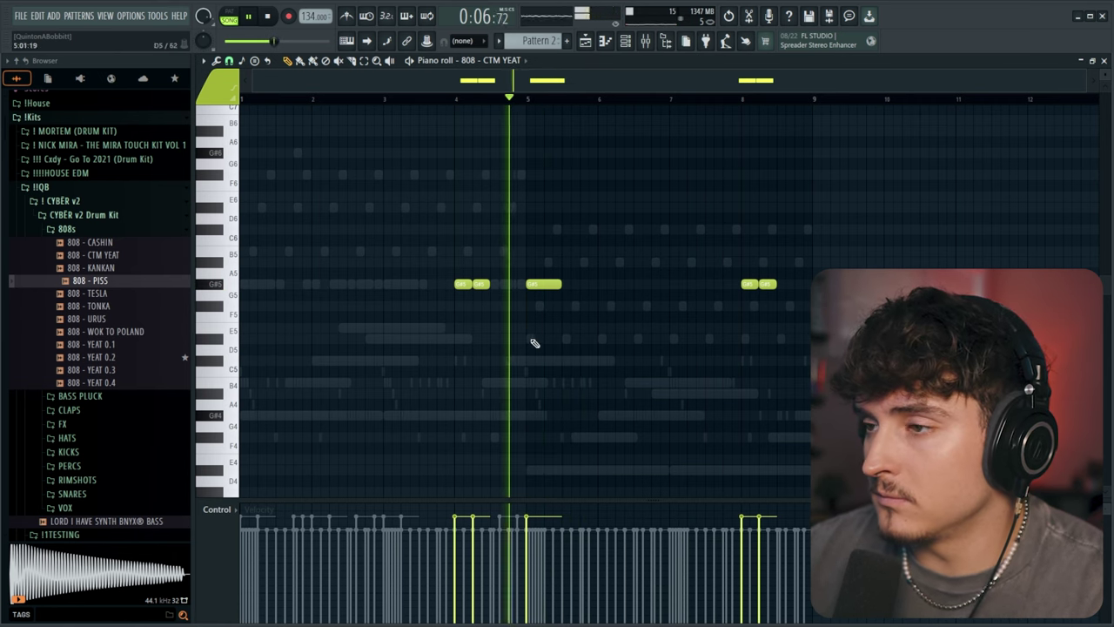
pyautogui.click(673, 415)
pyautogui.scroll(-3, 766, 447)
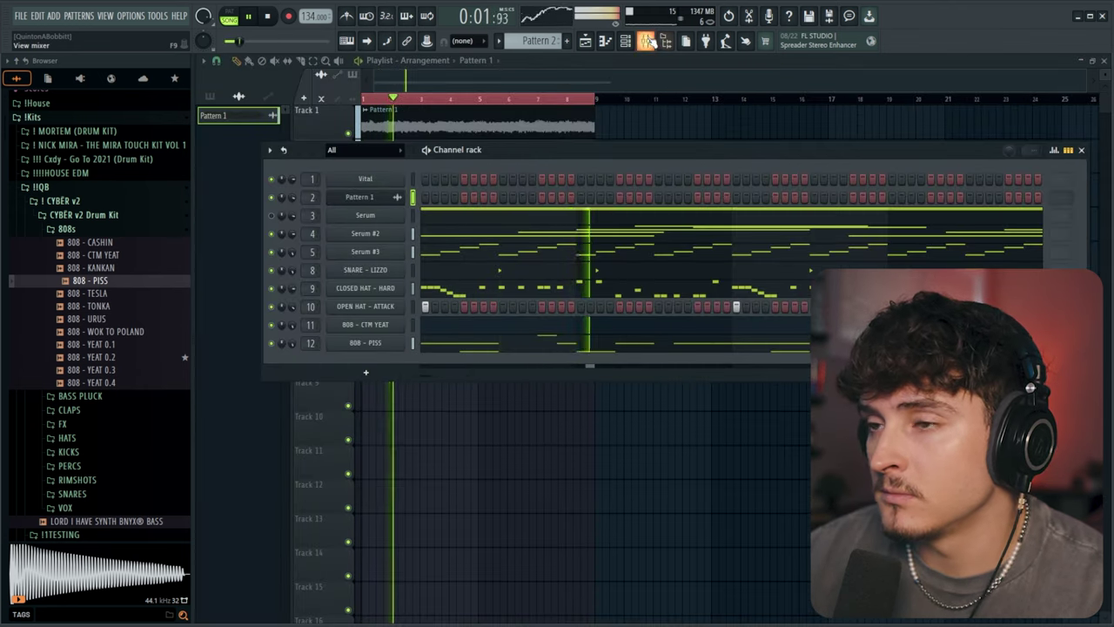
# Step: Lower Pattern 1 and bass to -4.7 dB, Serum #2 to -7.8, Serum #3 to -7.6, SNARE - LIZZO to -2.7 and CLOSED HAT - HARD to -2.3
pyautogui.click(648, 41)
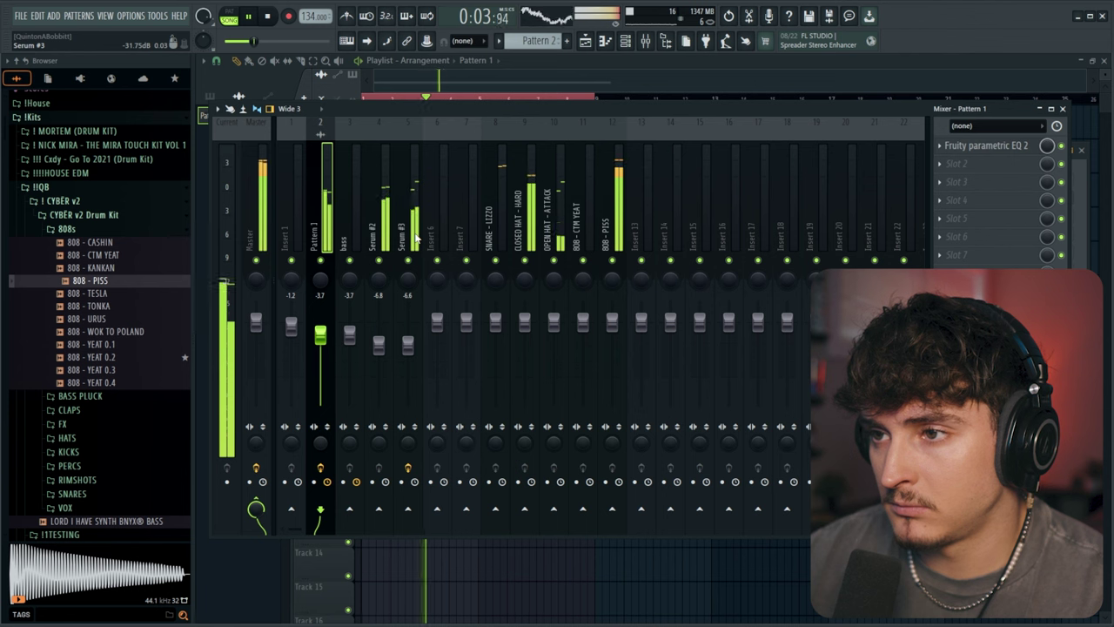
pyautogui.moveTo(409, 330); pyautogui.dragTo(414, 365)
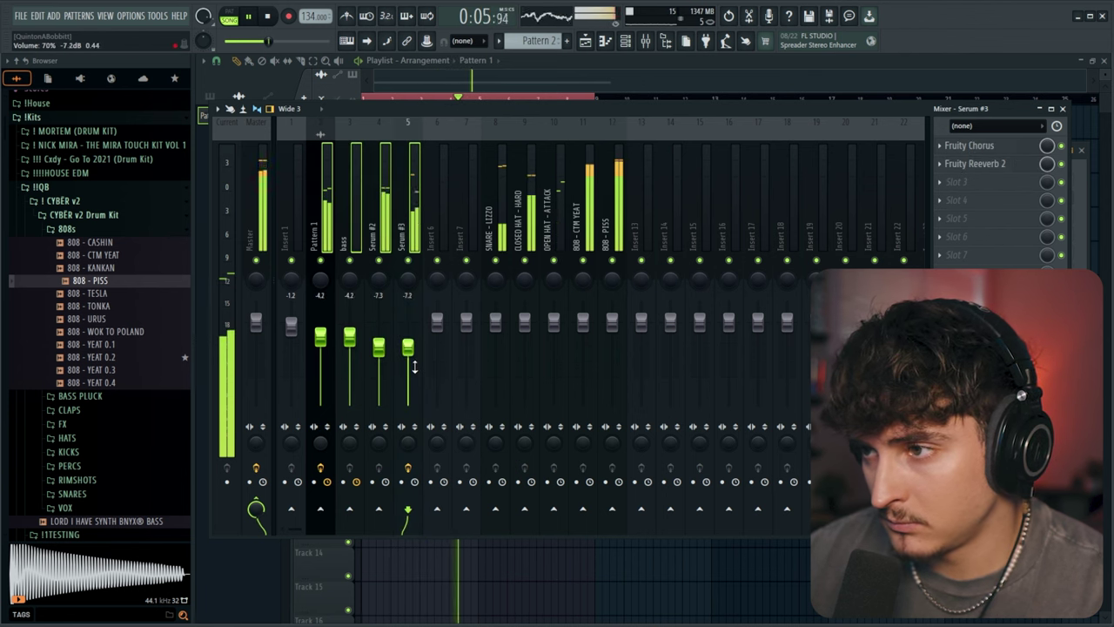
pyautogui.moveTo(496, 323); pyautogui.dragTo(522, 335)
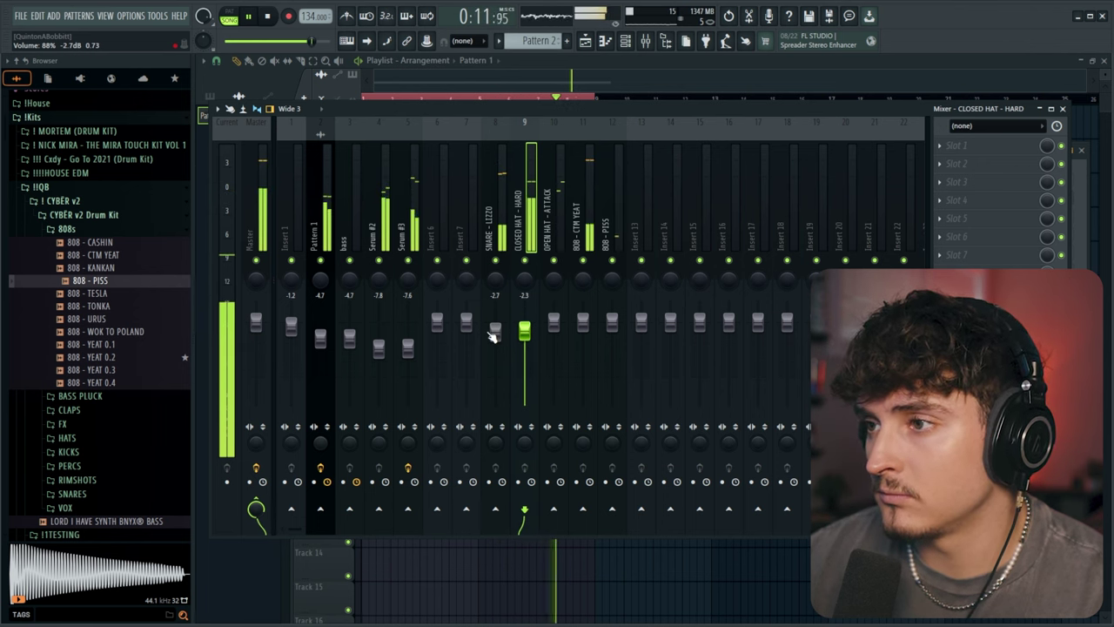
# Step: Add KICK - RETRO from the kit's KICKS folder as a new channel and place a kick on its first step
pyautogui.press('F6')
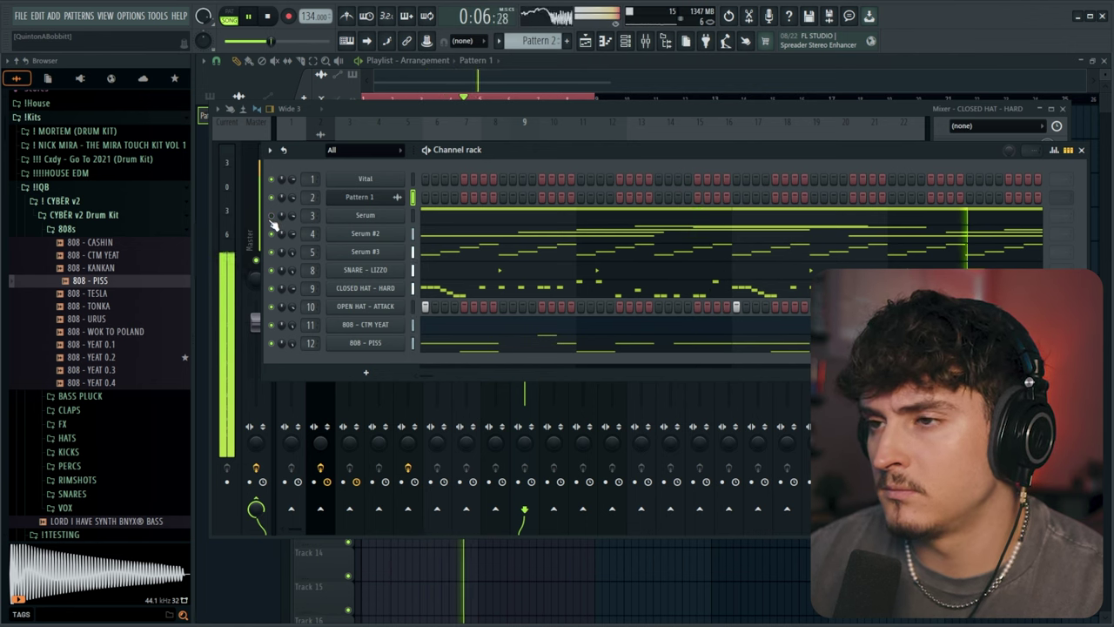
pyautogui.click(66, 228)
pyautogui.press('space')
pyautogui.click(68, 298)
pyautogui.click(92, 325)
pyautogui.moveTo(90, 329); pyautogui.dragTo(485, 376)
pyautogui.press('space')
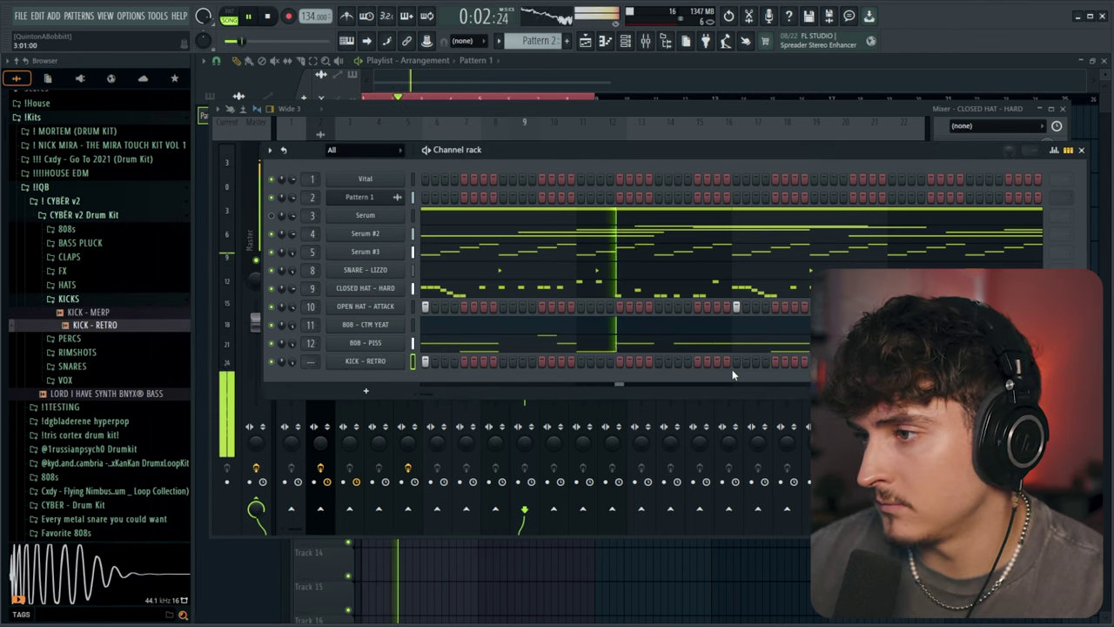
# Step: Open KICK - RETRO in the piano roll and add extra C5 kick hits in bars 7 and 8
pyautogui.rightClick(429, 361)
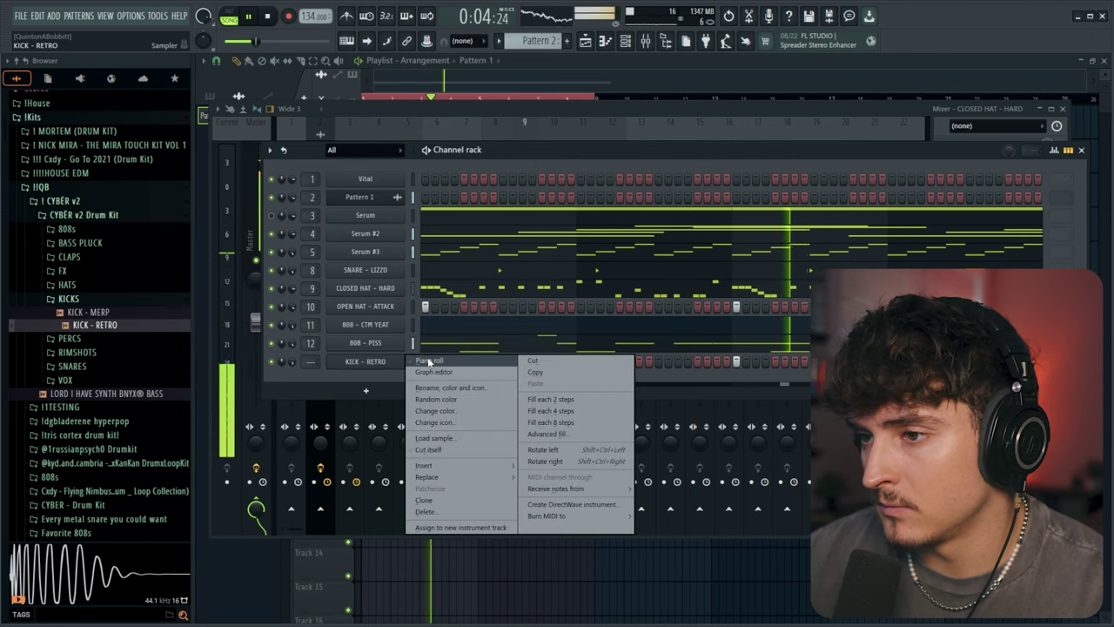
pyautogui.click(428, 361)
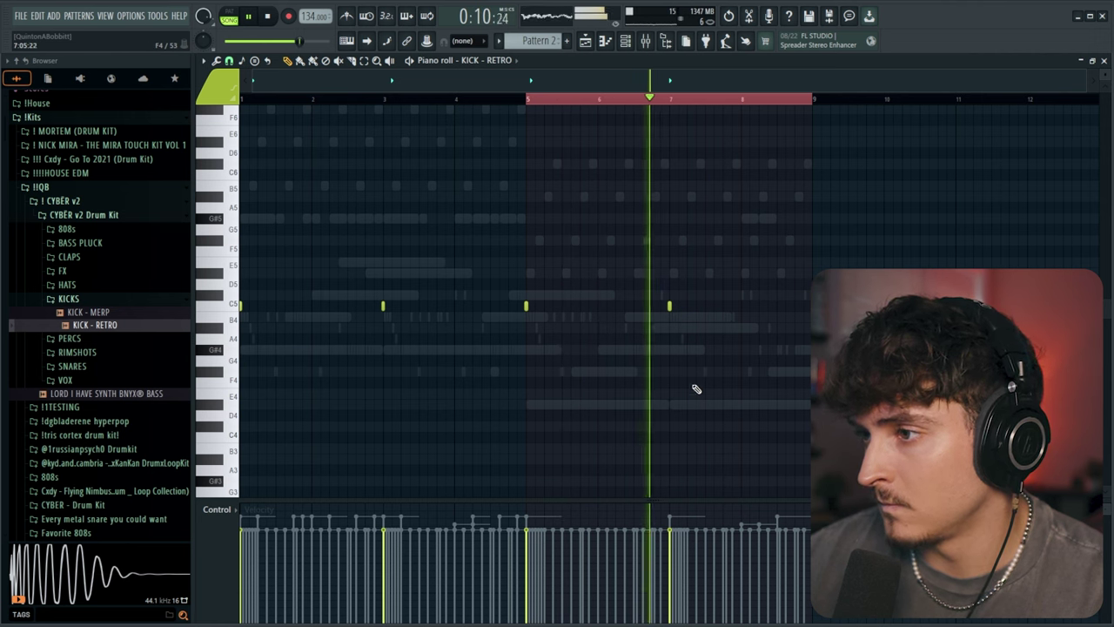
pyautogui.click(692, 306)
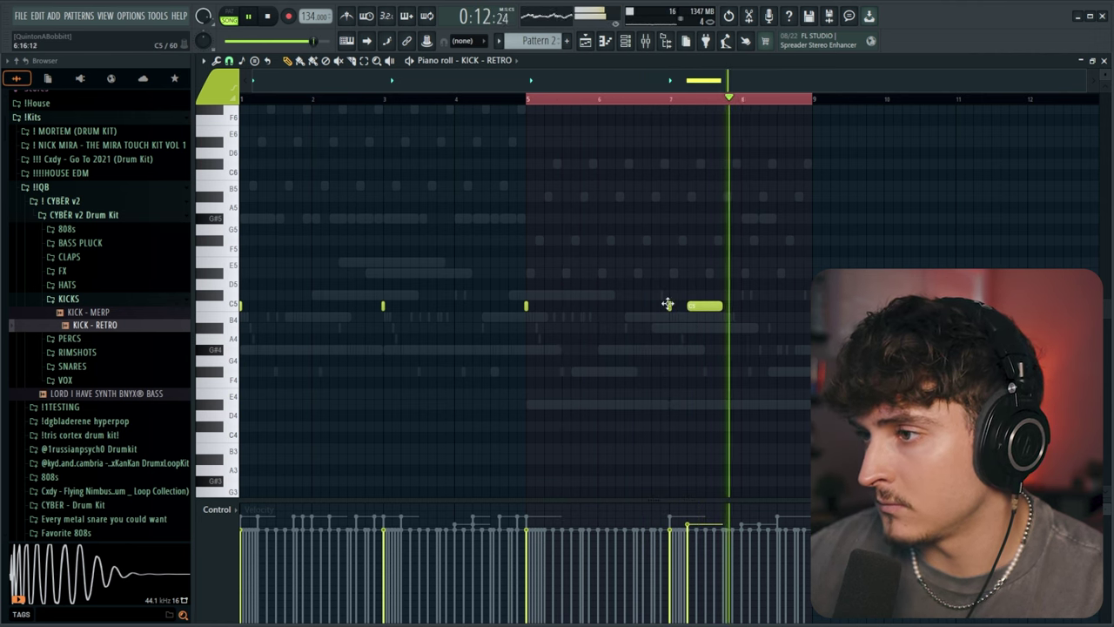
pyautogui.click(778, 307)
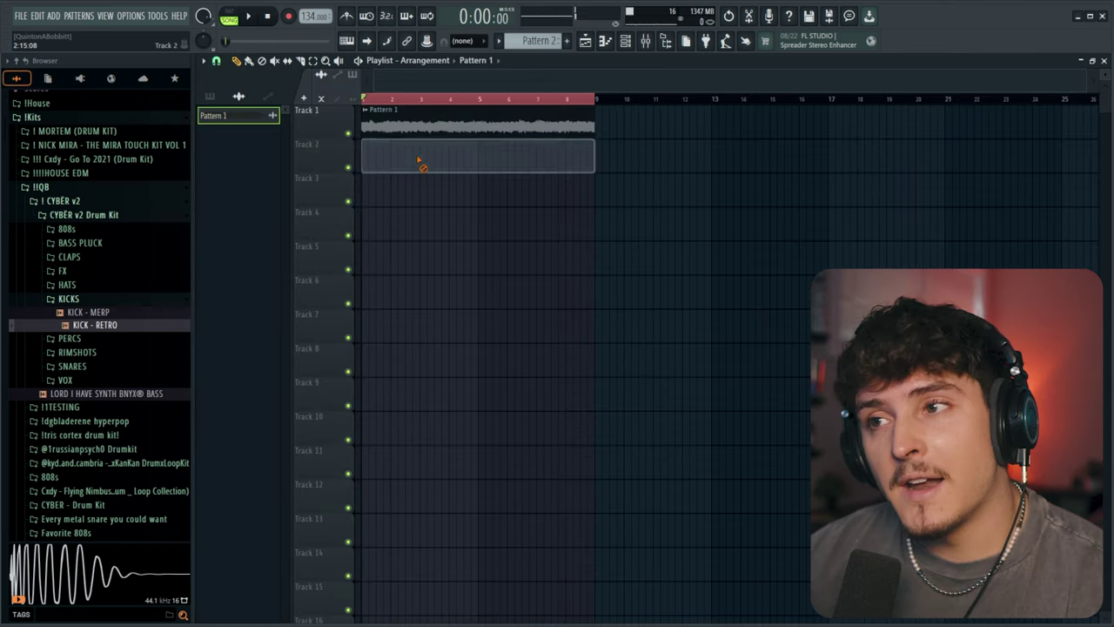
# Step: Split Pattern 2 by channel into separate patterns and lay them out on their own playlist tracks from bar 1
pyautogui.rightClick(224, 116)
pyautogui.click(212, 96)
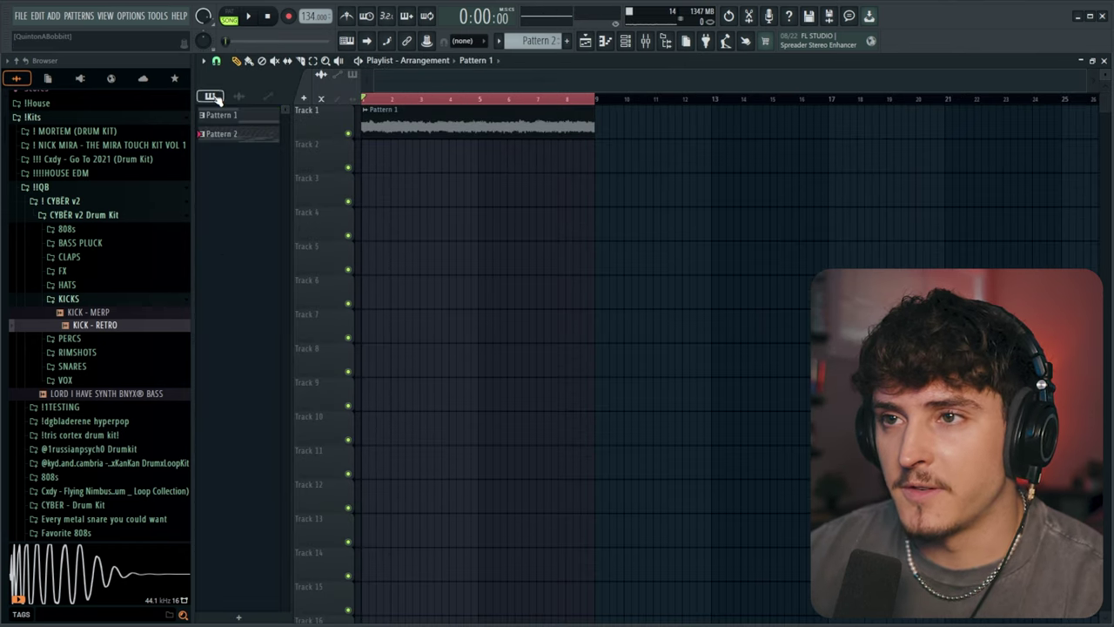
pyautogui.rightClick(221, 134)
pyautogui.click(261, 329)
pyautogui.click(248, 293)
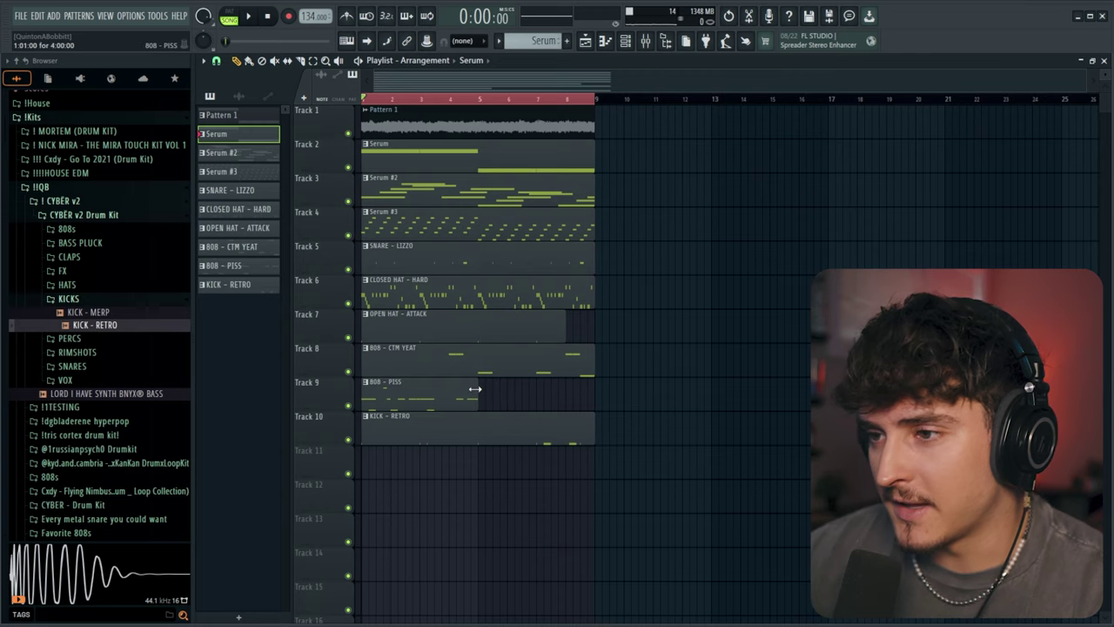
# Step: Extend the 808 - PISS and OPEN HAT - ATTACK clips to bar 9 and select the arranged clips
pyautogui.moveTo(362, 393); pyautogui.dragTo(584, 393)
pyautogui.rightClick(584, 378)
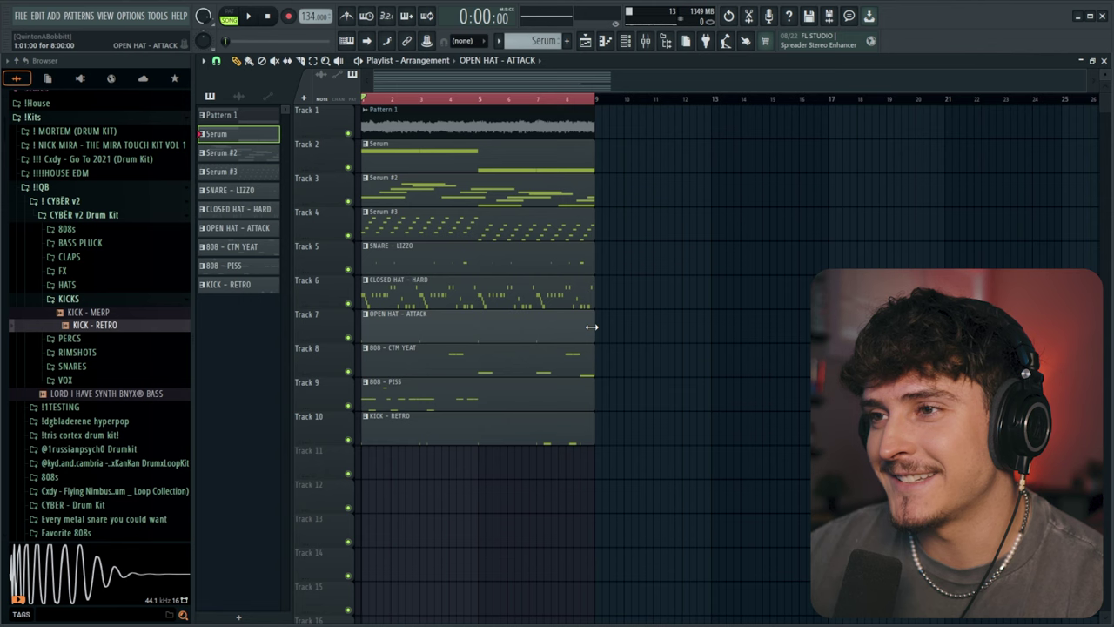
pyautogui.moveTo(603, 477); pyautogui.dragTo(362, 173)
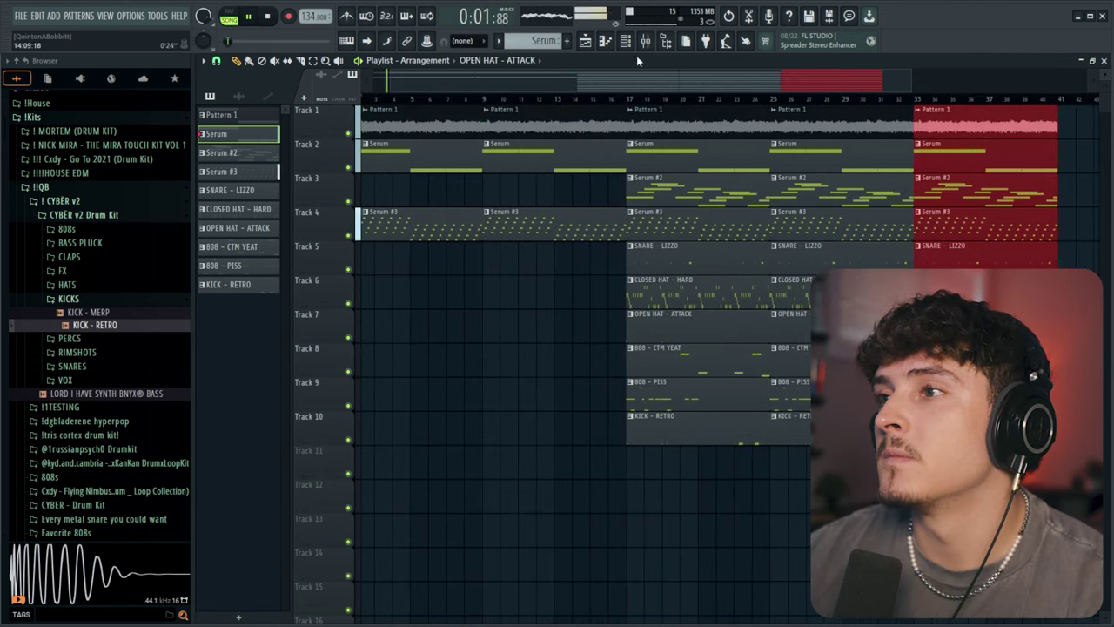
# Step: Adjust two bands of Fruity parametric EQ 2 on the Pattern 1 mixer track
pyautogui.press('F9')
pyautogui.moveTo(321, 341); pyautogui.dragTo(322, 338)
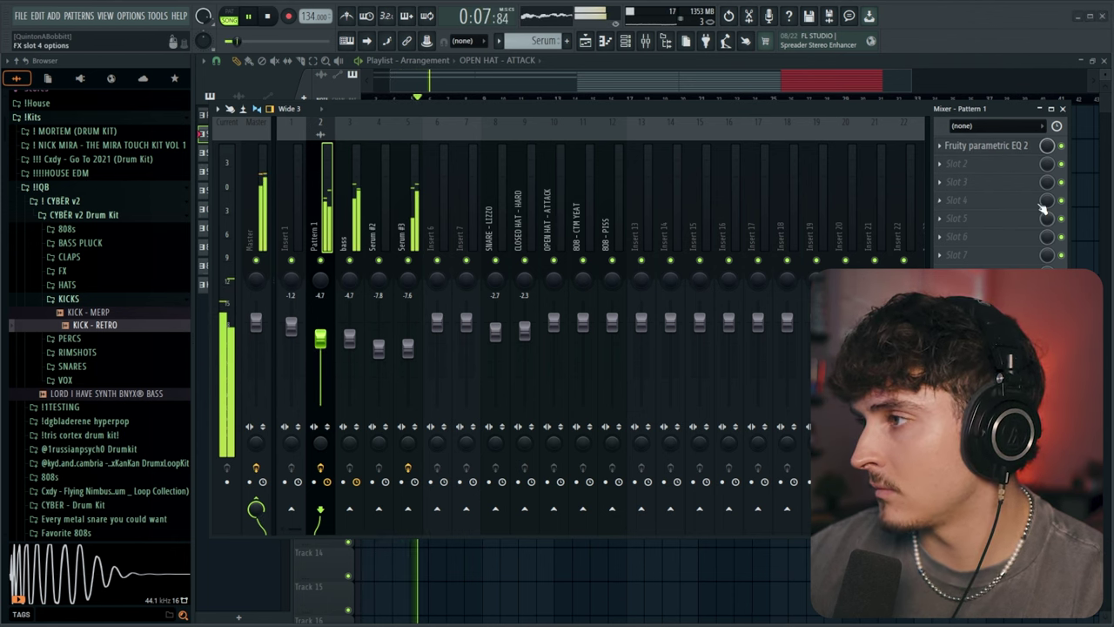
pyautogui.click(986, 145)
pyautogui.moveTo(566, 241); pyautogui.dragTo(525, 245)
pyautogui.moveTo(435, 226); pyautogui.dragTo(448, 229)
pyautogui.click(753, 135)
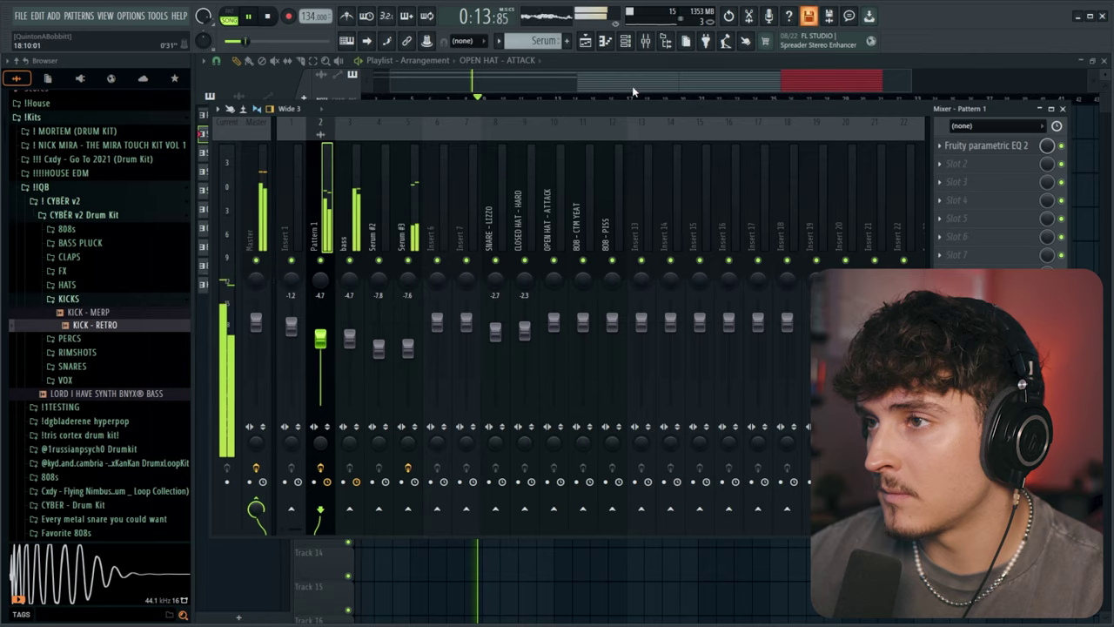
pyautogui.press('F9')
# Step: Slice the Pattern 1, Serum and Serum #3 clips at bar 16 and delete the bar 16 pieces of Pattern 1 and Serum
pyautogui.scroll(3, 597, 94)
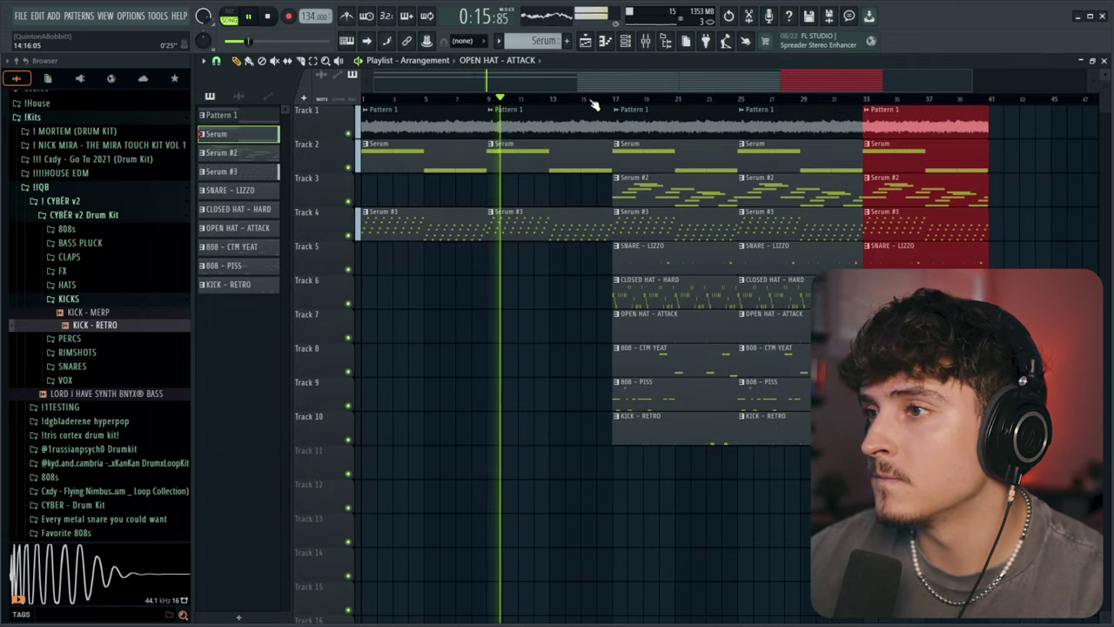
pyautogui.scroll(2, 594, 102)
pyautogui.press('c')
pyautogui.moveTo(612, 259); pyautogui.dragTo(616, 131)
pyautogui.rightClick(631, 156)
pyautogui.rightClick(629, 122)
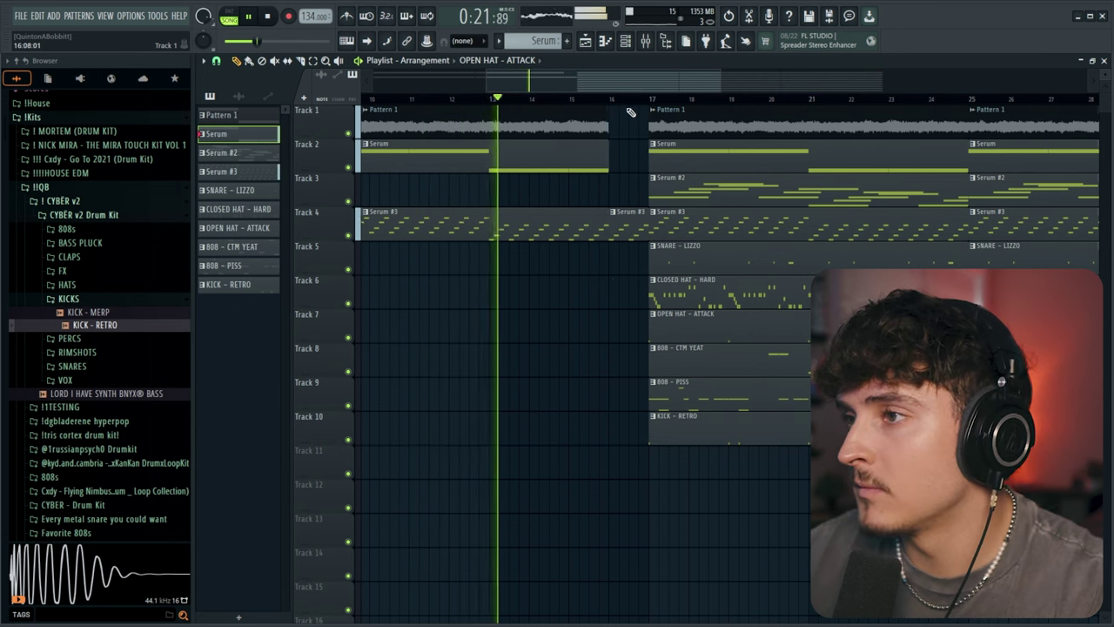
# Step: Delete the Serum clip that starts at bar 17
pyautogui.scroll(-2, 633, 106)
pyautogui.scroll(-1, 633, 106)
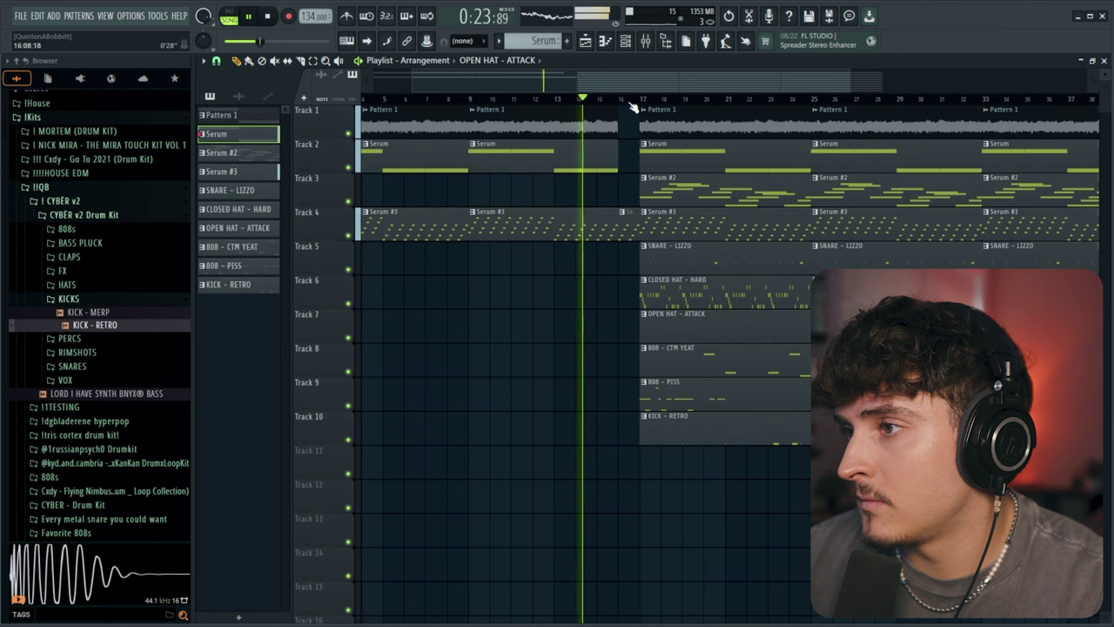
pyautogui.rightClick(670, 160)
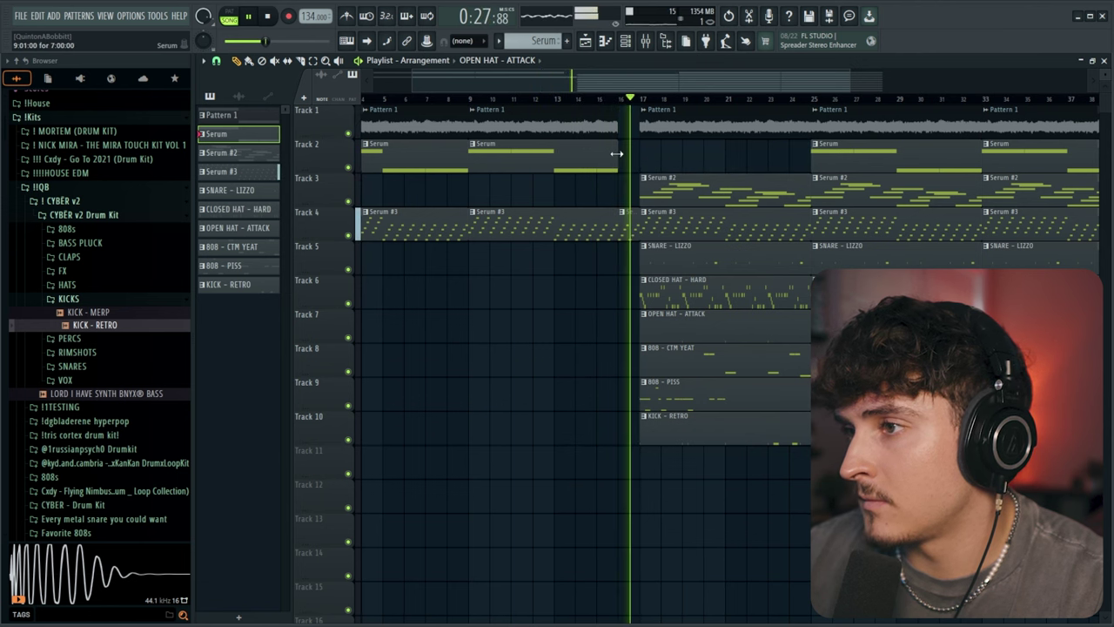
# Step: Try to extend the Pattern 1 clip before the drop to bar 17 and replay the transition from about bar 15
pyautogui.moveTo(618, 127); pyautogui.dragTo(641, 127)
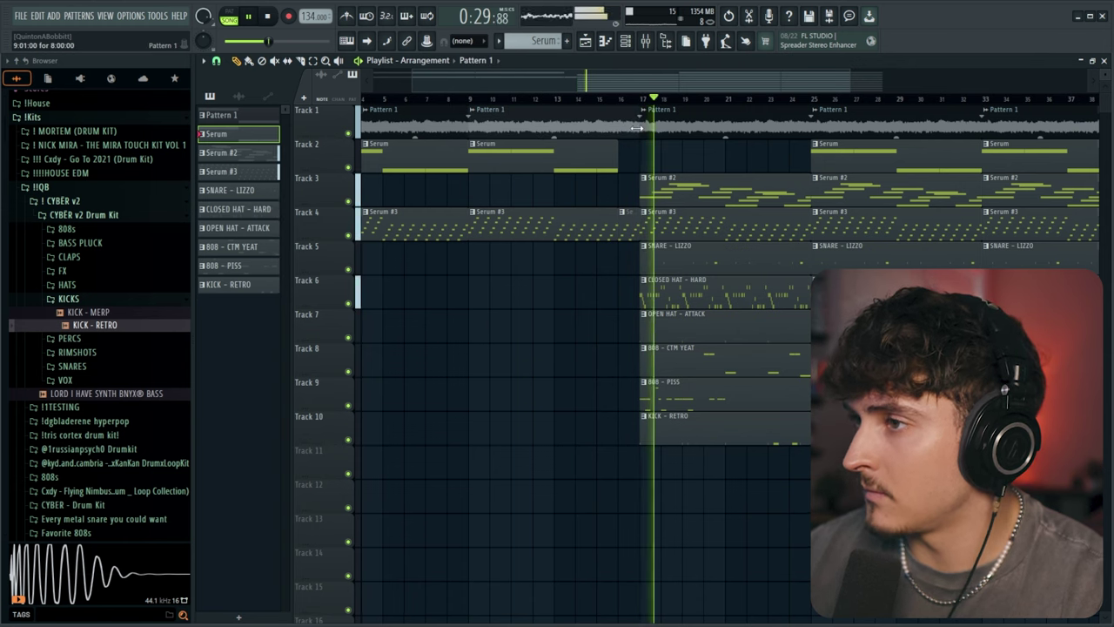
pyautogui.click(596, 99)
pyautogui.press('F9')
pyautogui.press('F9')
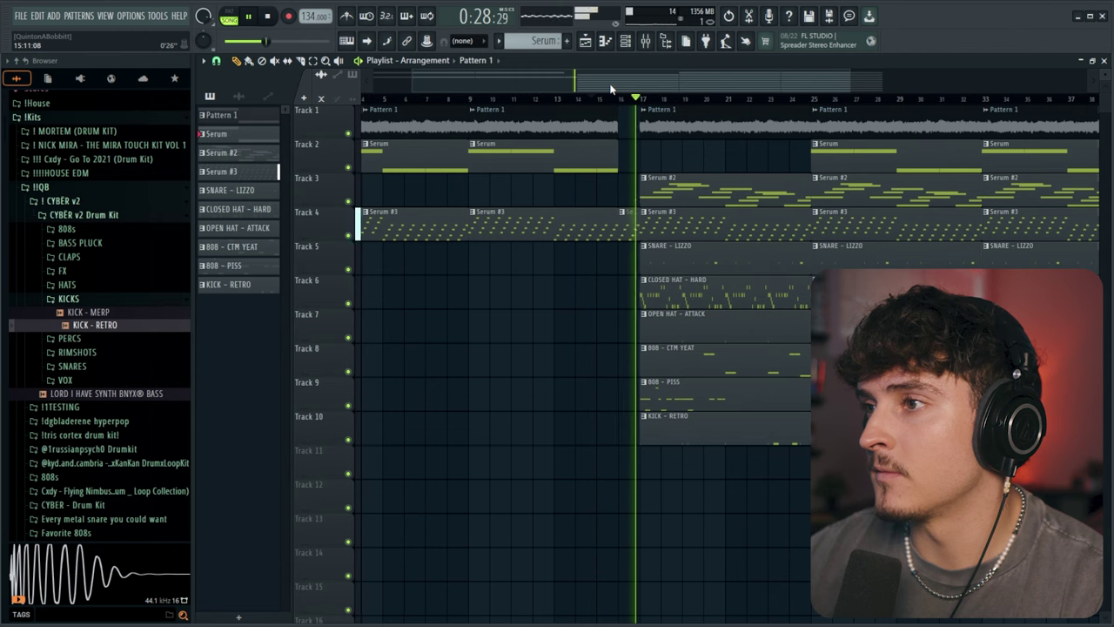
# Step: Undo the deletion of the Serum #2 clip at bar 17 and delete the Serum and Serum #2 clips at bars 25 and 33
pyautogui.scroll(-3, 653, 97)
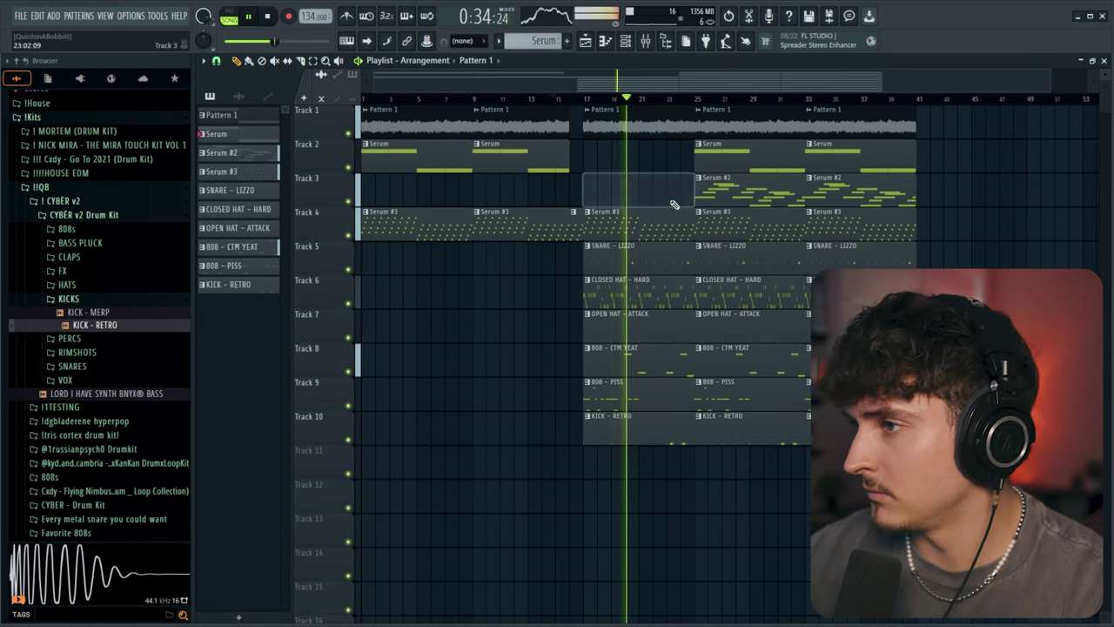
pyautogui.hotkey('ctrl', 'z')
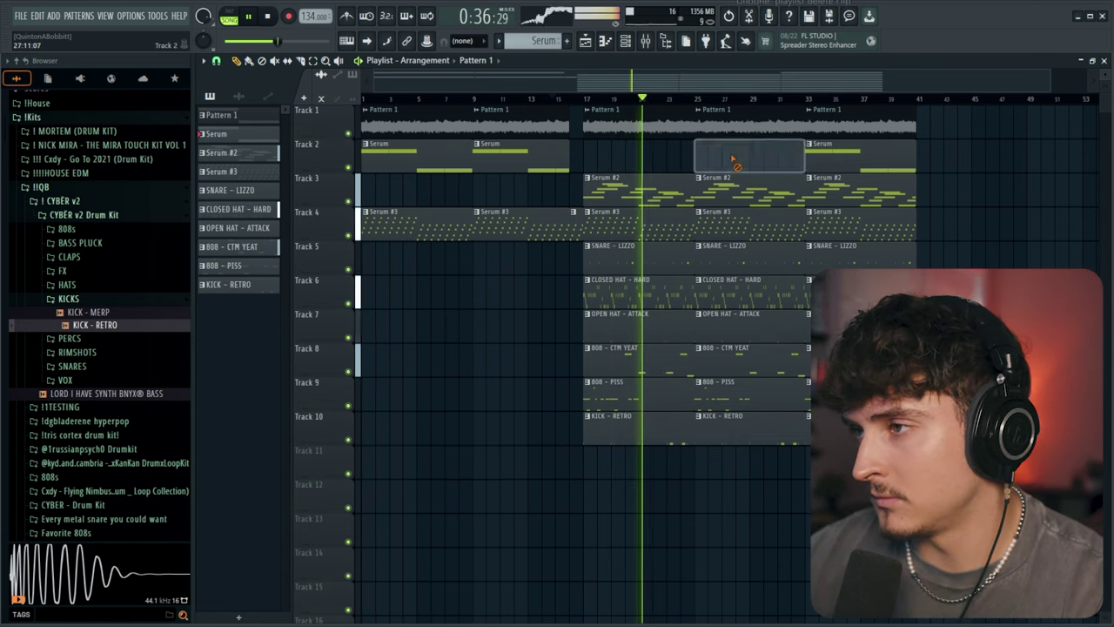
pyautogui.rightClick(731, 165)
pyautogui.rightClick(745, 182)
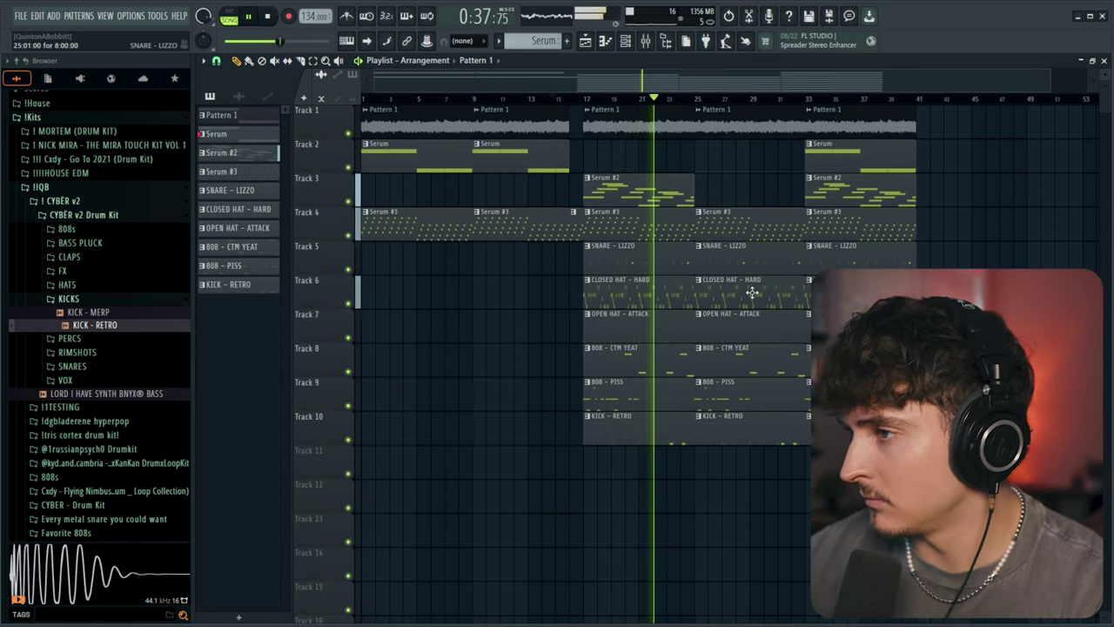
pyautogui.rightClick(835, 187)
pyautogui.rightClick(835, 166)
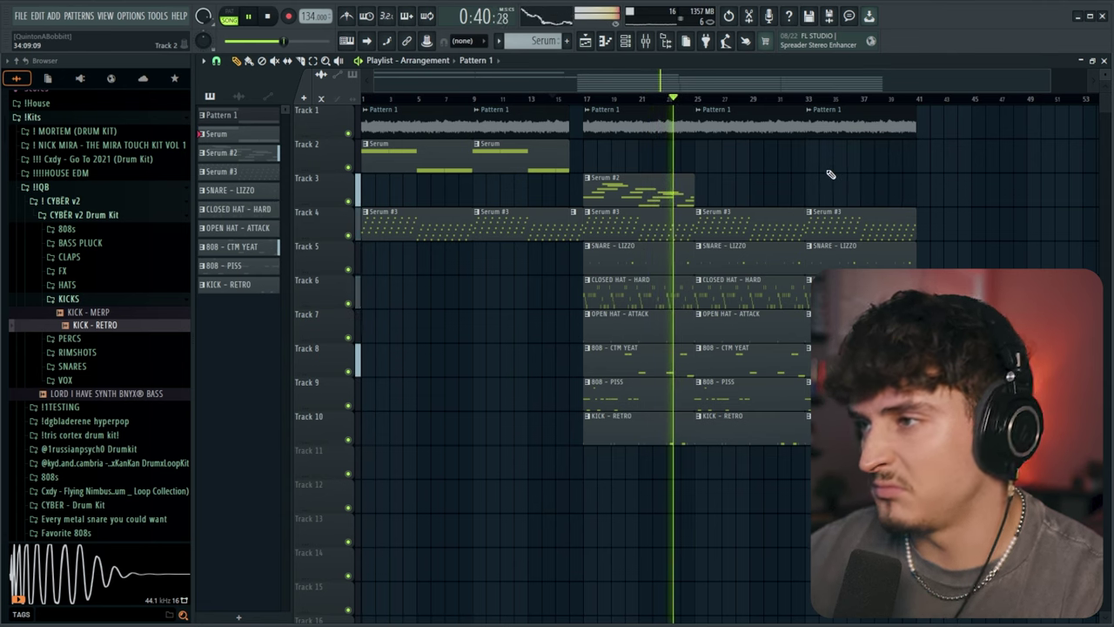
# Step: Route the KICK - RETRO channel to mixer track 6 and raise its volume to 1.1 dB
pyautogui.click(645, 42)
pyautogui.click(623, 43)
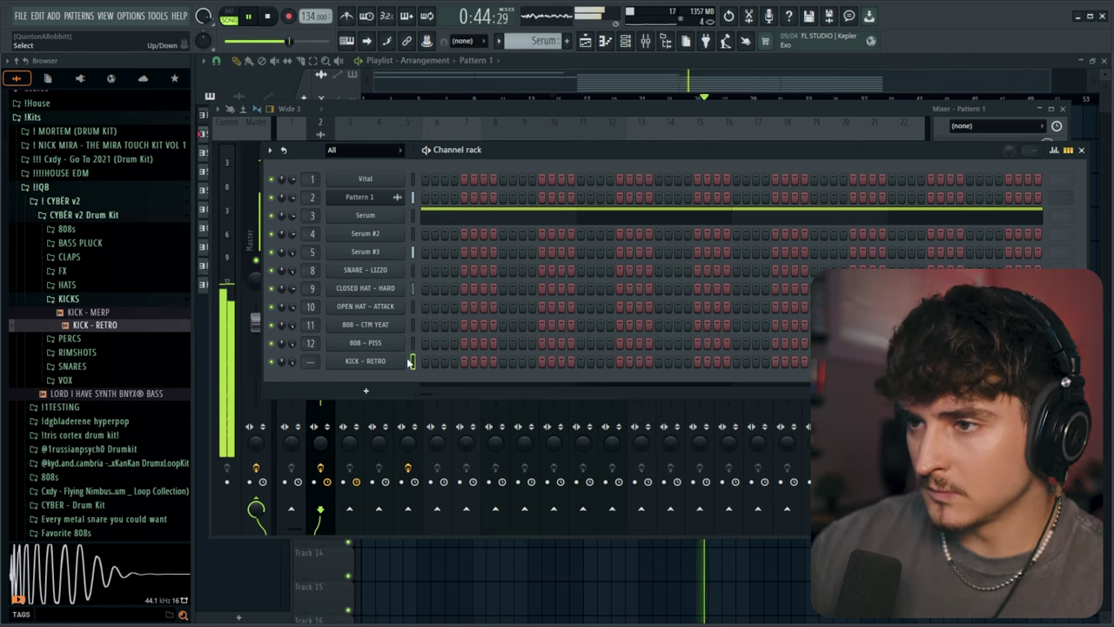
pyautogui.hotkey('ctrl', 'l')
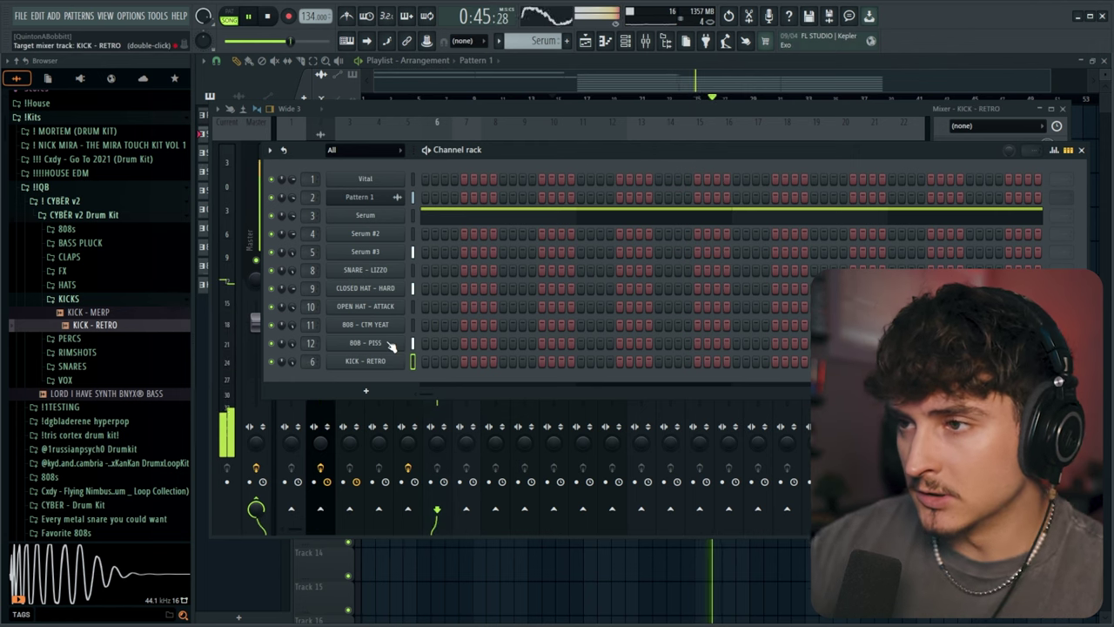
pyautogui.click(645, 43)
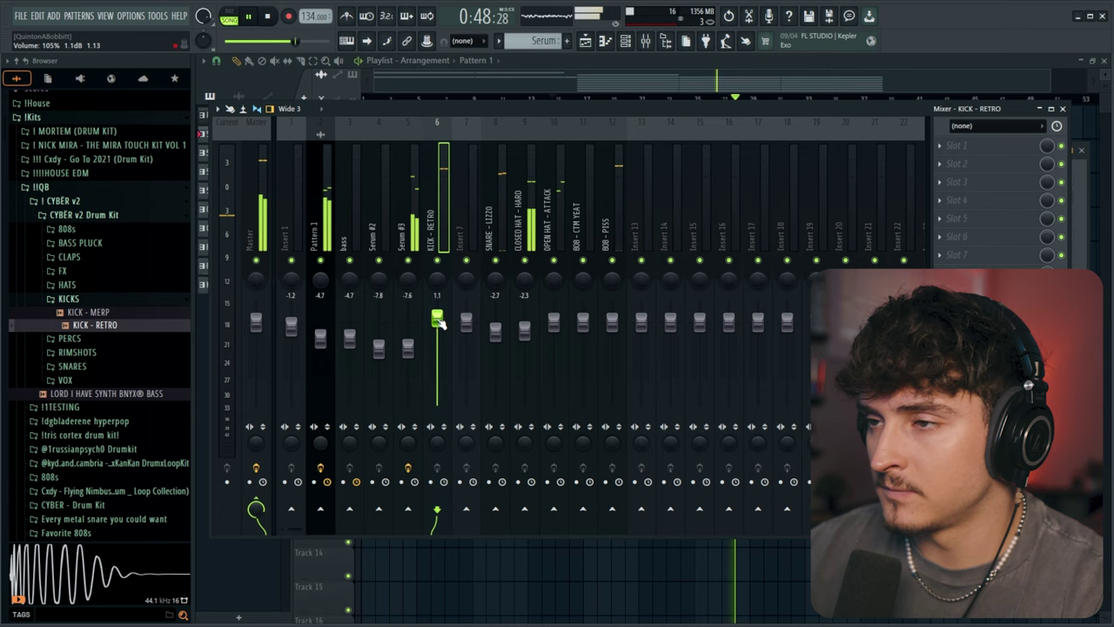
pyautogui.click(558, 84)
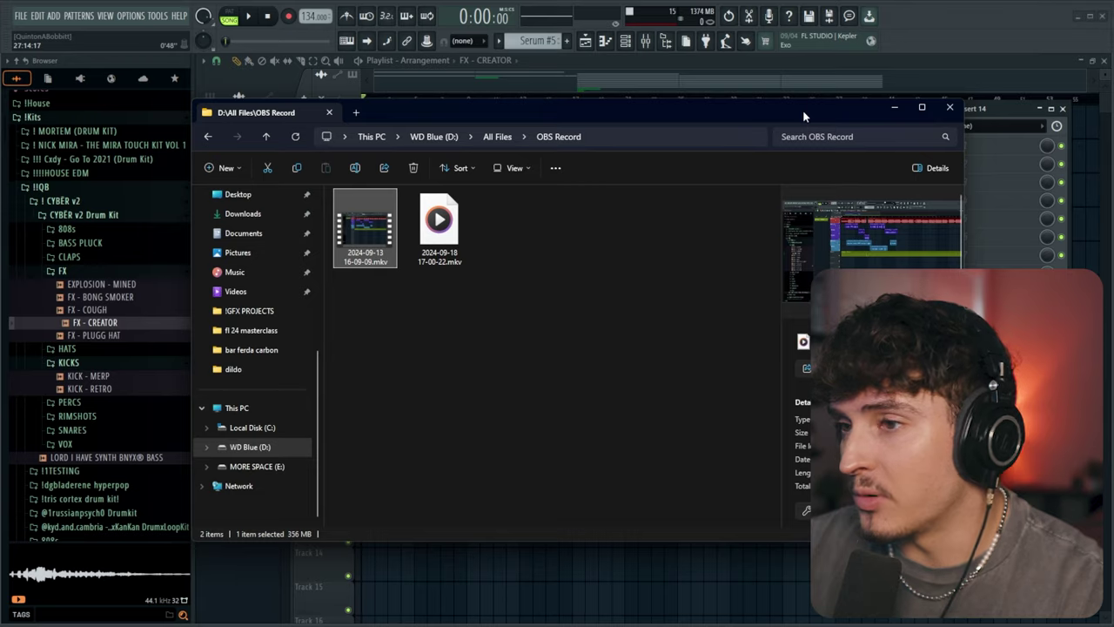
# Step: In File Explorer, open Yeat - 2093 (Waves) in Vocal Presets and load its presets onto mixer tracks 14 to 18
pyautogui.scroll(5, 288, 392)
pyautogui.click(253, 311)
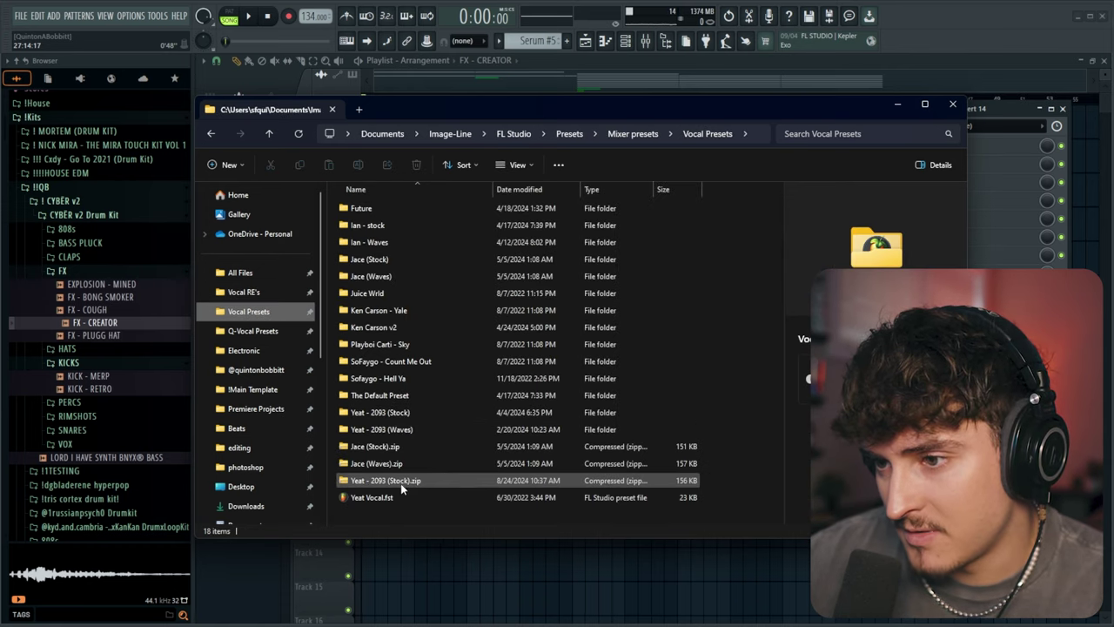
pyautogui.doubleClick(416, 429)
pyautogui.moveTo(387, 375); pyautogui.dragTo(403, 209)
pyautogui.moveTo(422, 112); pyautogui.dragTo(831, 254)
pyautogui.moveTo(778, 422); pyautogui.dragTo(679, 209)
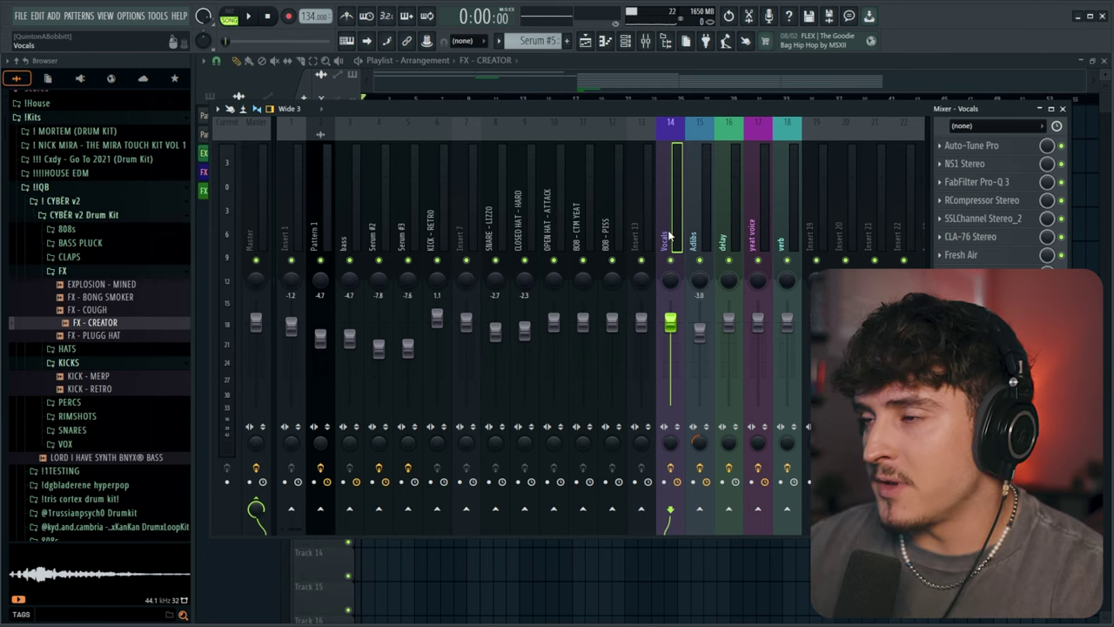
# Step: Set the key of Auto-Tune Pro on the Vocals mixer track to G#
pyautogui.click(972, 147)
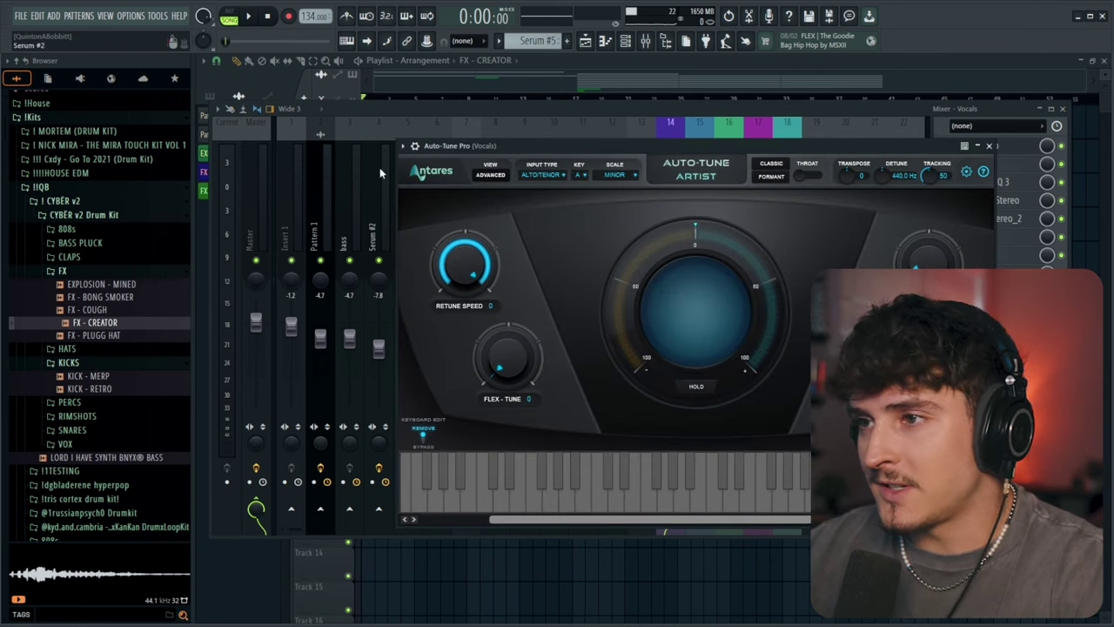
pyautogui.click(578, 175)
pyautogui.click(586, 286)
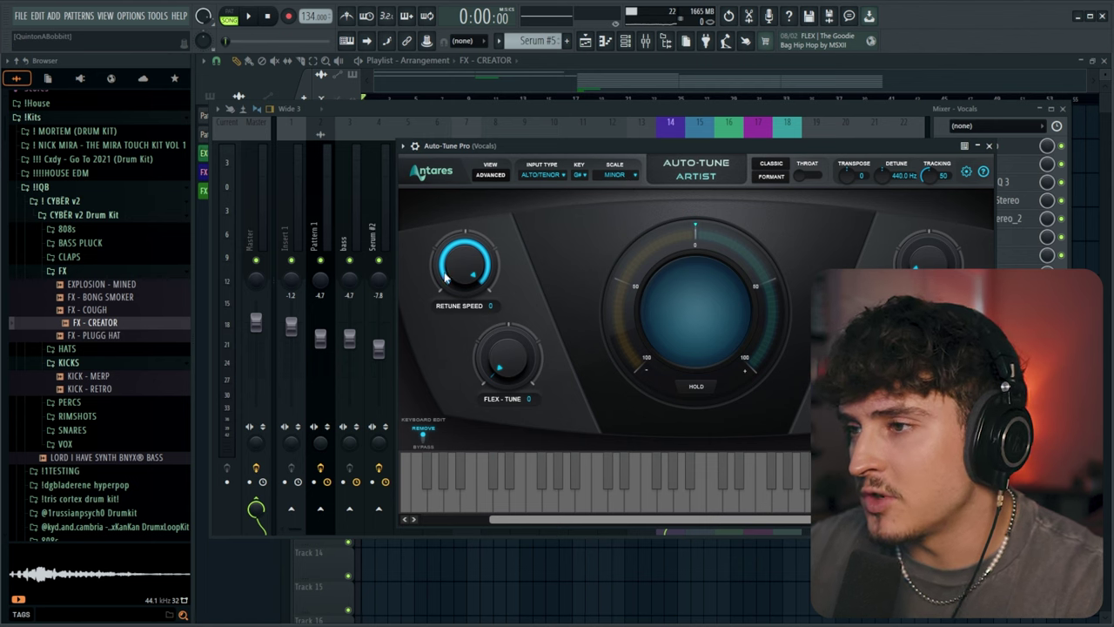
pyautogui.click(989, 145)
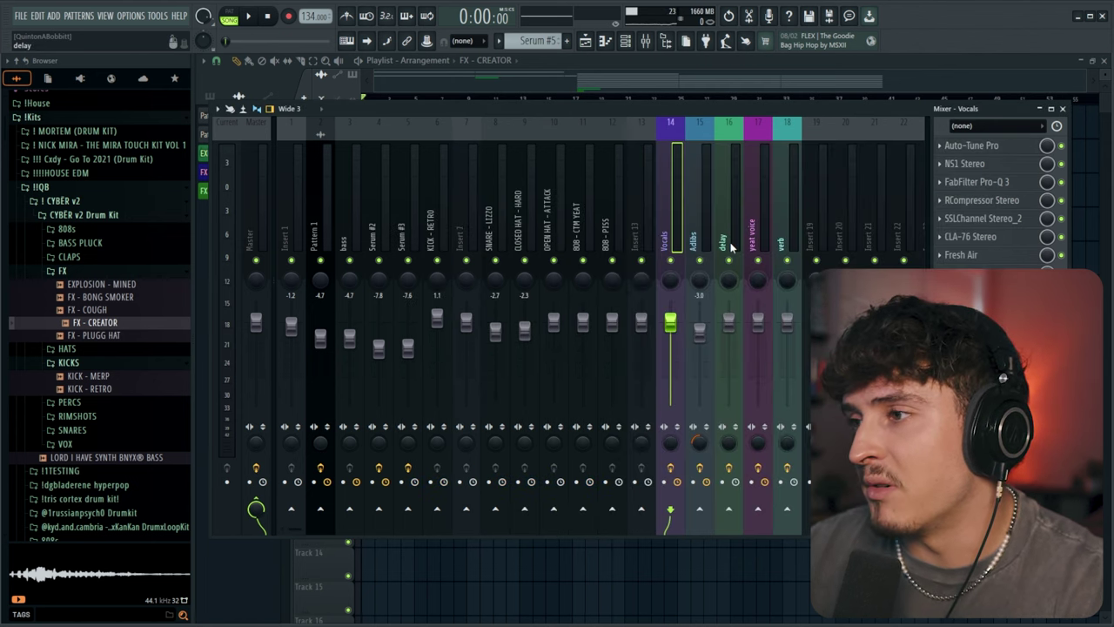
# Step: Move the verb mixer track to position 17, ahead of yeat voice
pyautogui.click(788, 245)
pyautogui.hotkey('alt', 'Left')
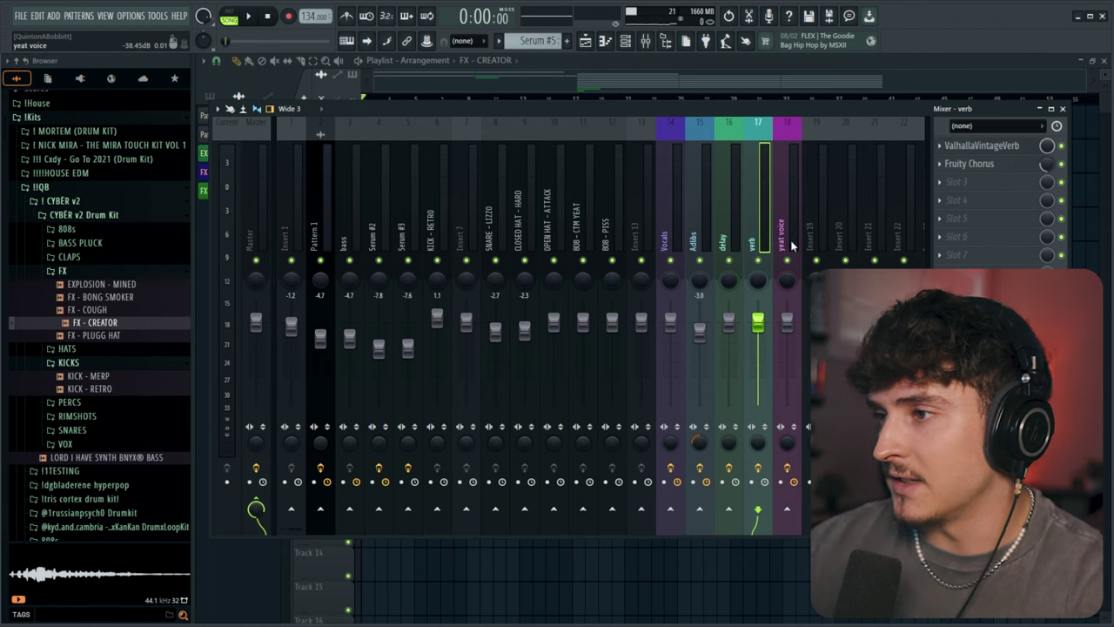
# Step: Examine the Vocals track's sends and its CLA-76 input and DeEsser threshold settings
pyautogui.click(678, 187)
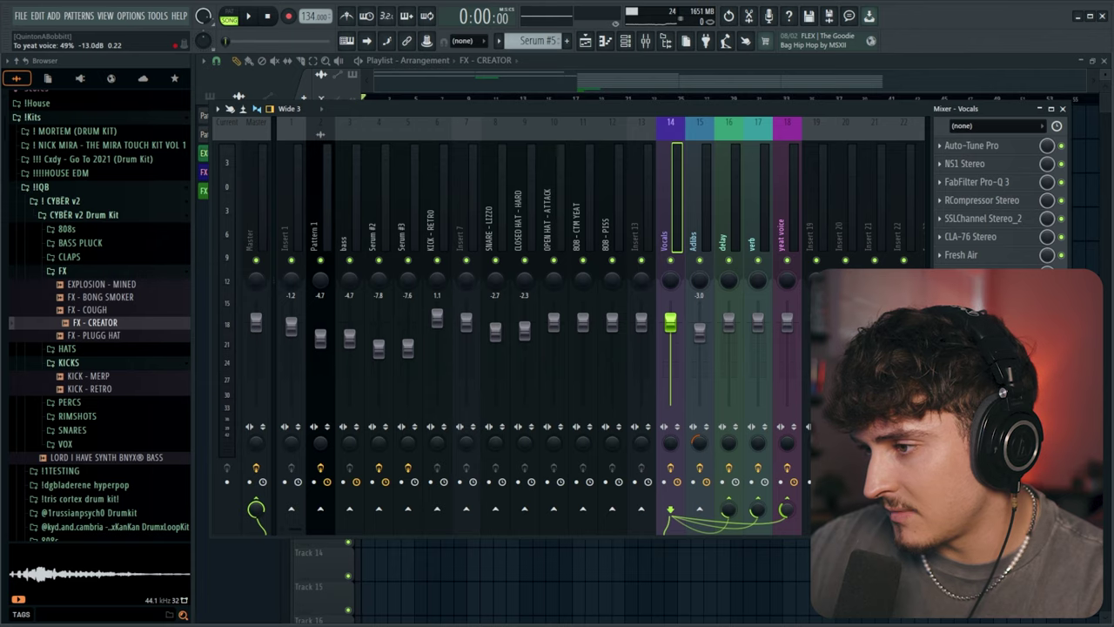
pyautogui.click(975, 237)
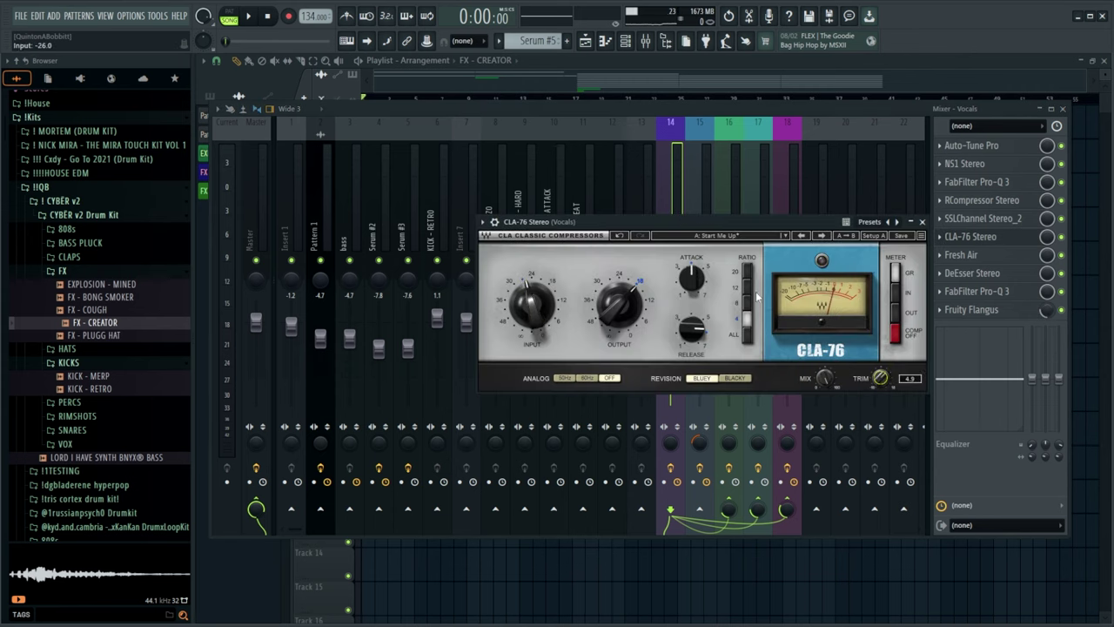
pyautogui.click(922, 222)
pyautogui.click(972, 273)
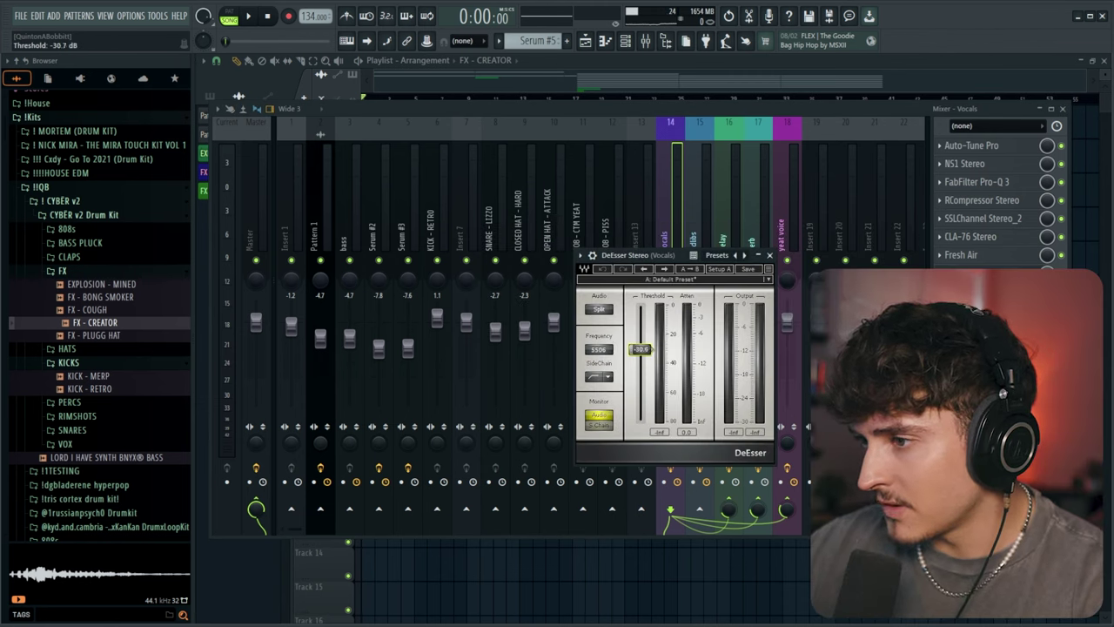
pyautogui.click(770, 255)
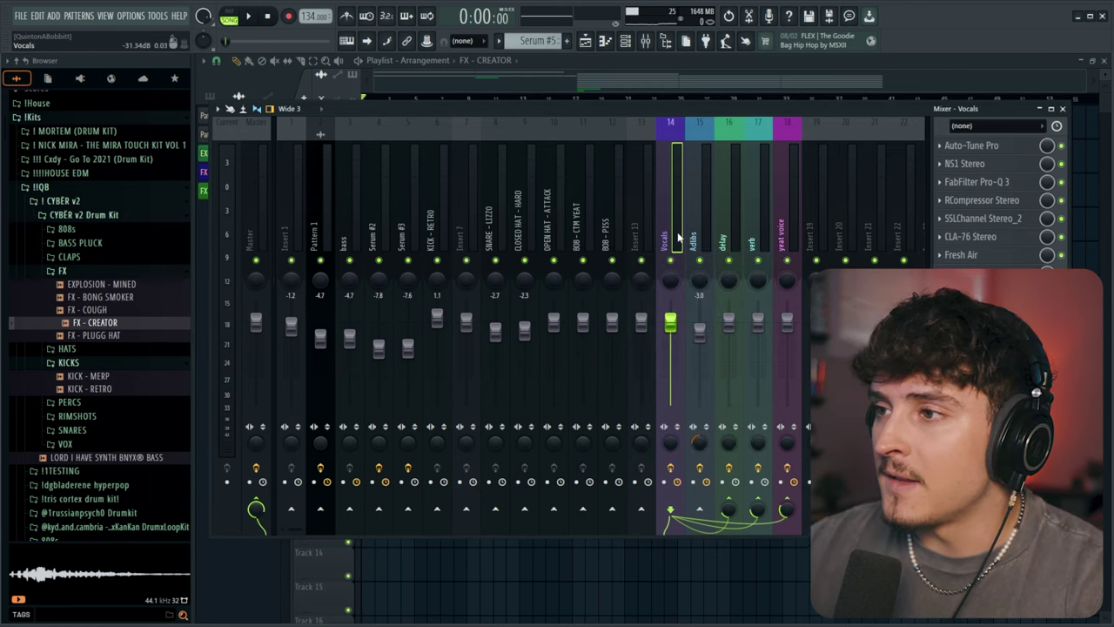
# Step: Create a playlist audio track linked to the Vocals mixer track
pyautogui.rightClick(677, 237)
pyautogui.click(729, 179)
pyautogui.click(669, 87)
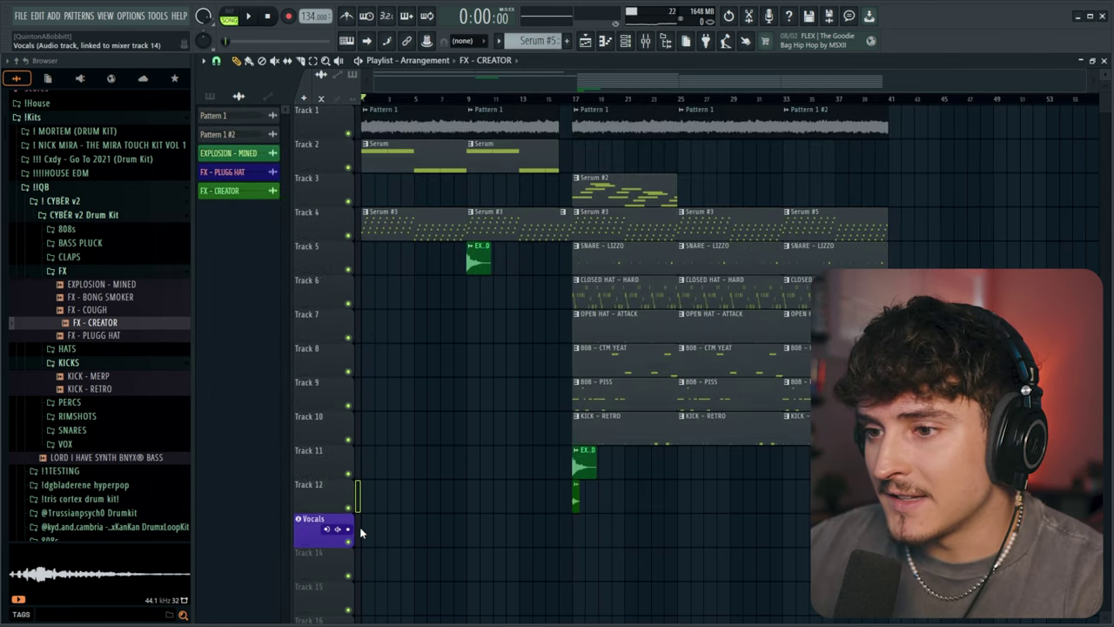
# Step: Move the Vocals audio track up the playlist to the first track position
pyautogui.moveTo(310, 532); pyautogui.dragTo(307, 419)
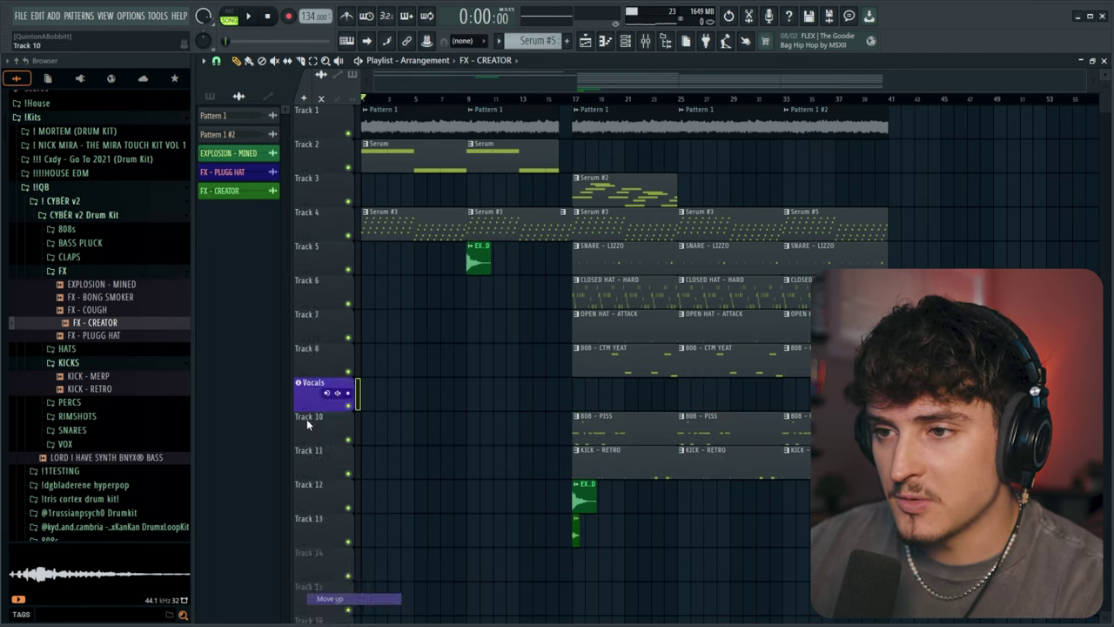
pyautogui.rightClick(312, 390)
pyautogui.press('u')
pyautogui.rightClick(318, 358)
pyautogui.press('u')
pyautogui.rightClick(313, 330)
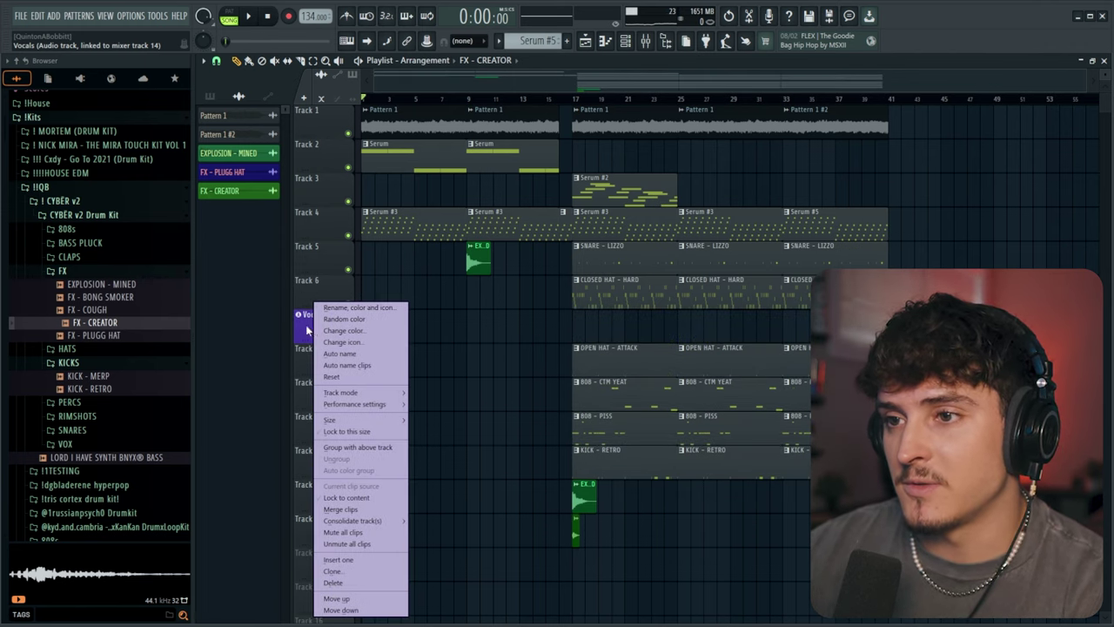
pyautogui.press('u')
pyautogui.rightClick(306, 291)
pyautogui.press('u')
pyautogui.rightClick(304, 257)
pyautogui.press('u')
pyautogui.rightClick(303, 222)
pyautogui.press('u')
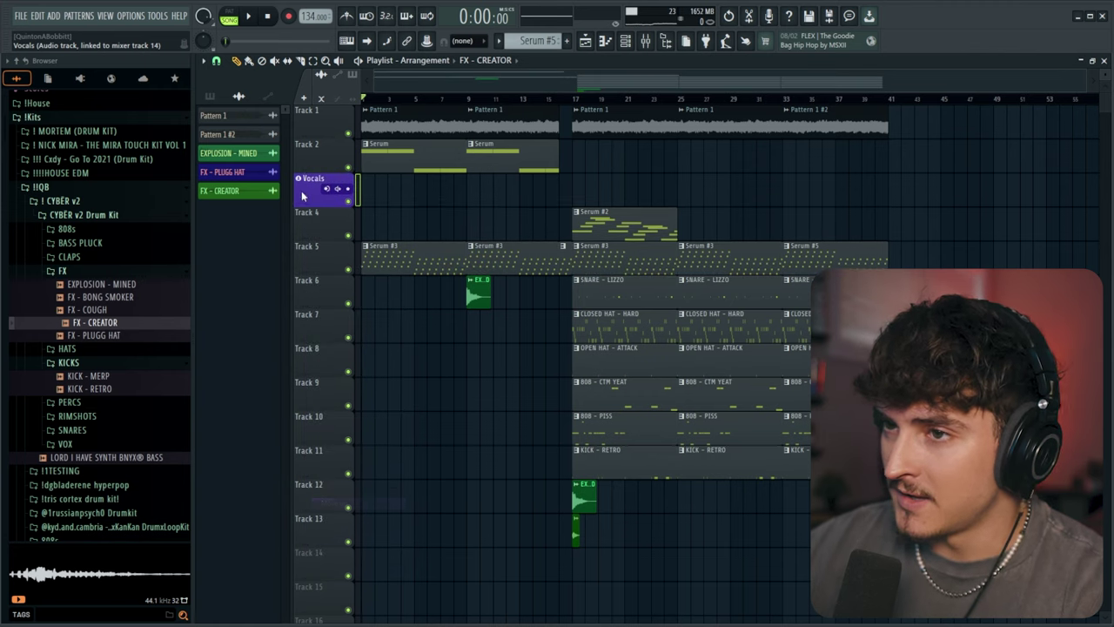
pyautogui.rightClick(302, 193)
pyautogui.press('u')
pyautogui.rightClick(304, 161)
pyautogui.press('u')
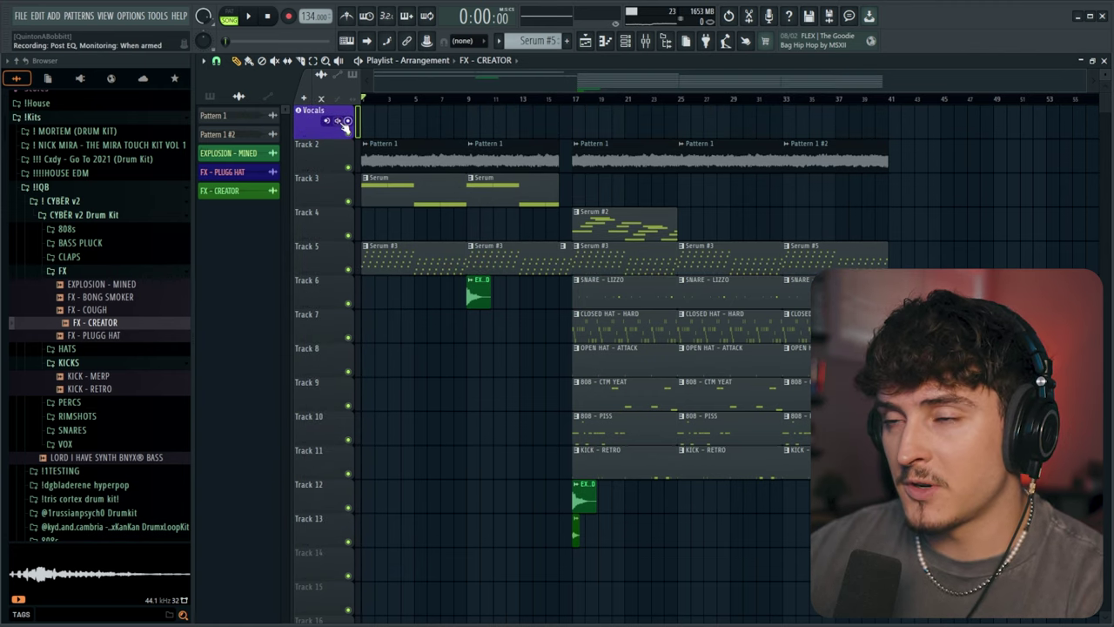
# Step: Arm the Vocals audio track for recording and play the song while monitoring the live vocal levels in the mixer
pyautogui.click(347, 121)
pyautogui.click(356, 162)
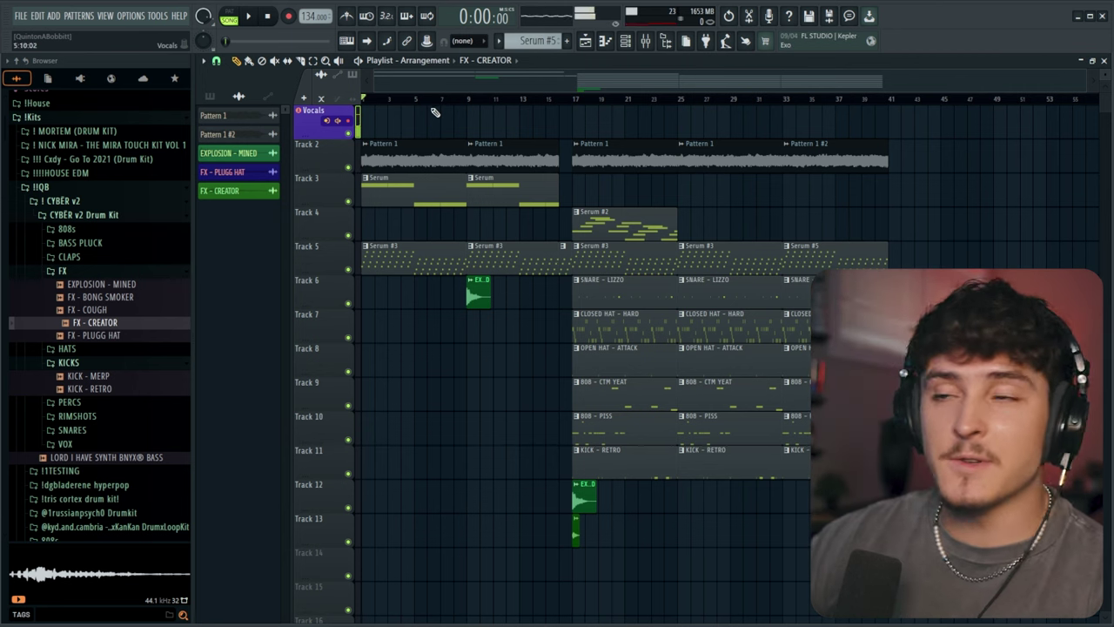
pyautogui.scroll(3, 409, 105)
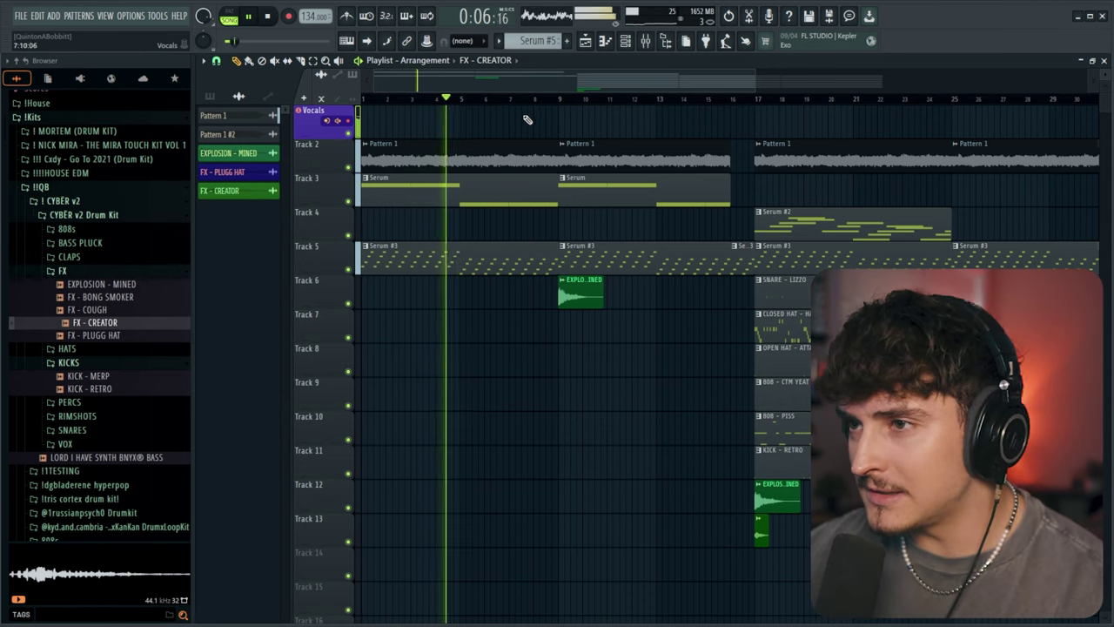
pyautogui.click(645, 40)
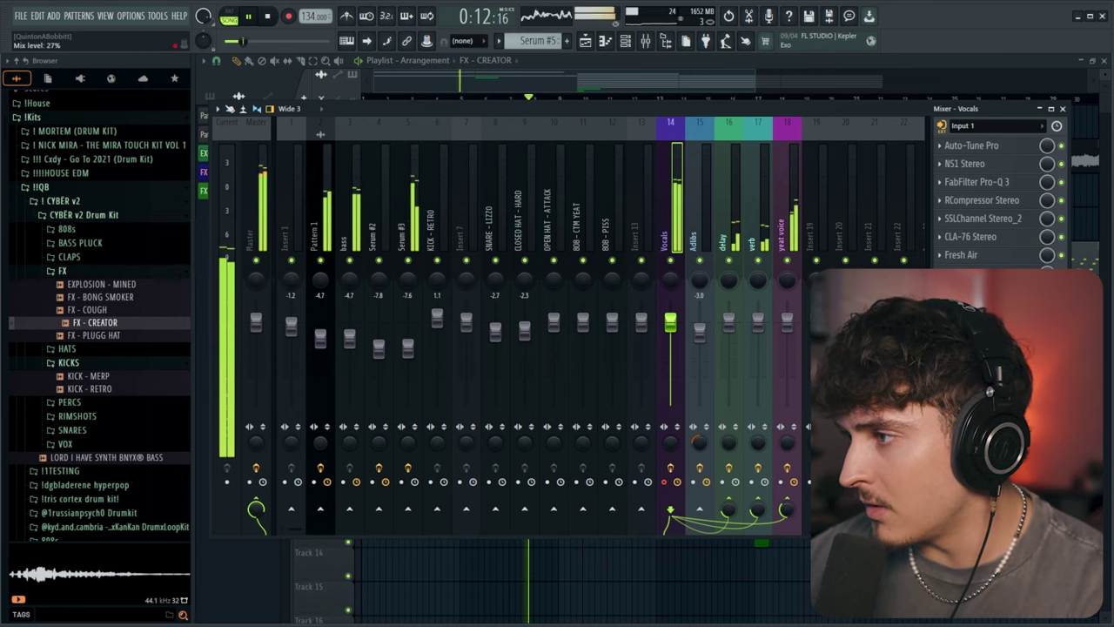
pyautogui.click(609, 71)
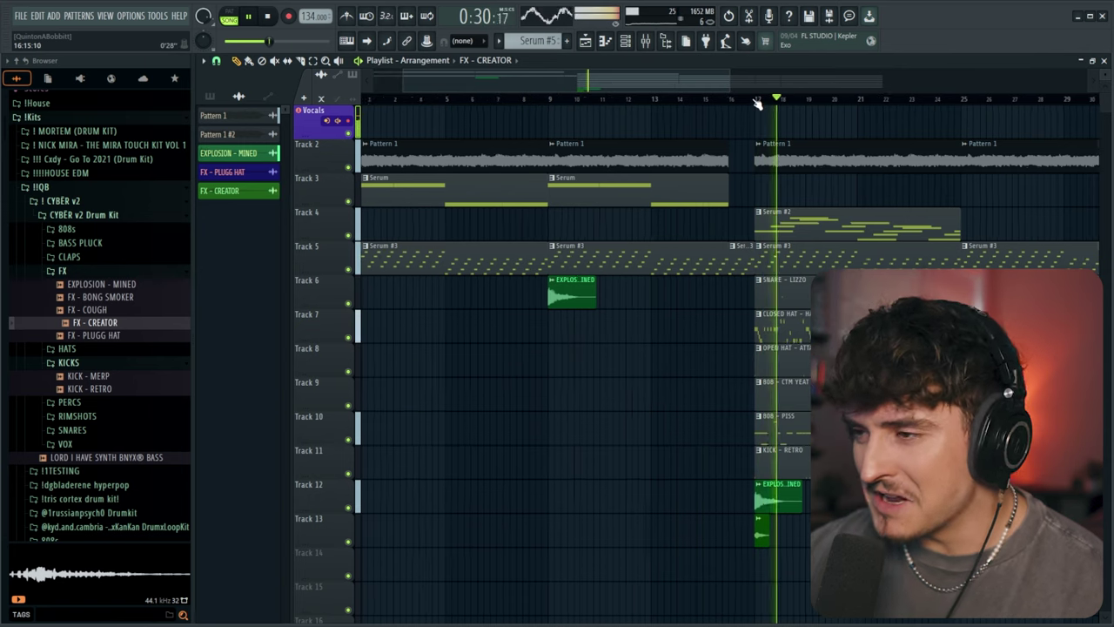
# Step: Play through the section from bar 17 to examine how the drop continues
pyautogui.scroll(-1, 757, 105)
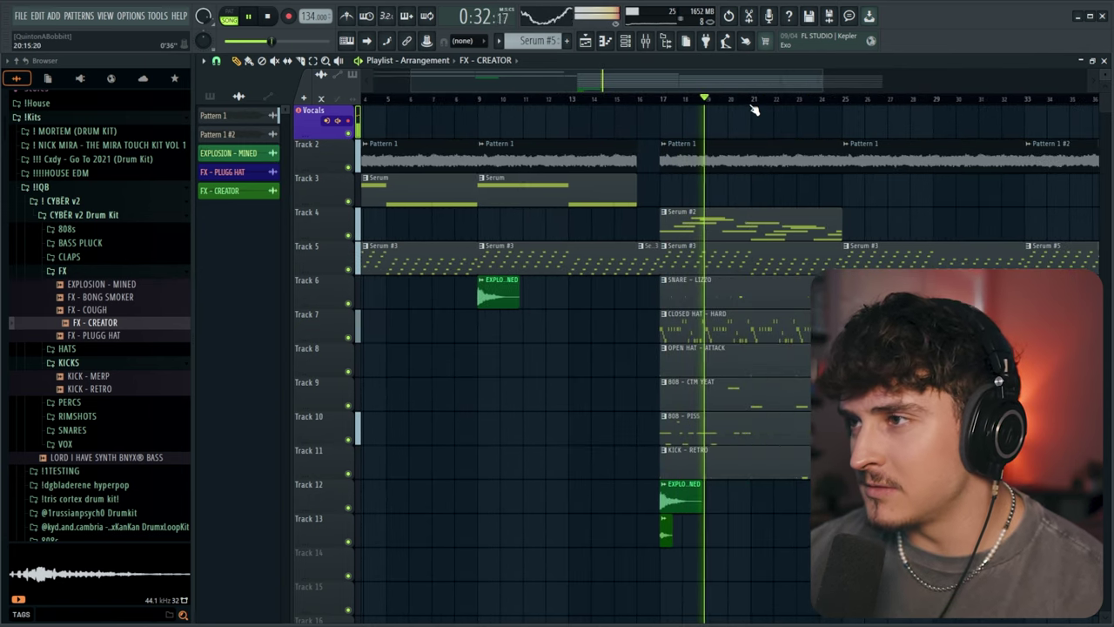
pyautogui.scroll(2, 754, 107)
pyautogui.moveTo(733, 80); pyautogui.dragTo(742, 78)
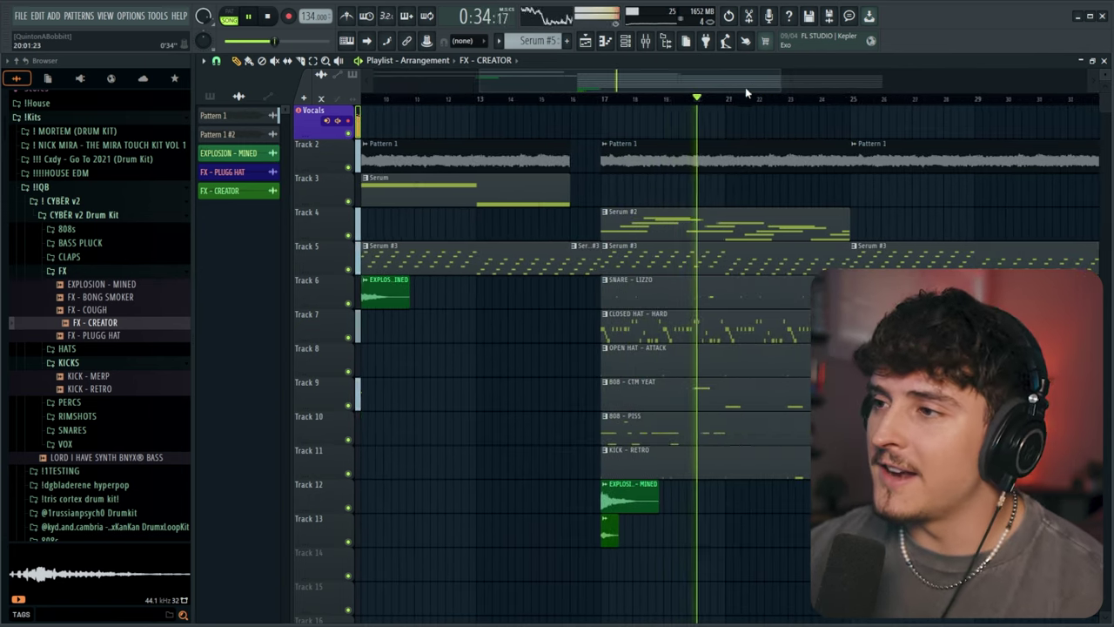
pyautogui.scroll(1, 740, 107)
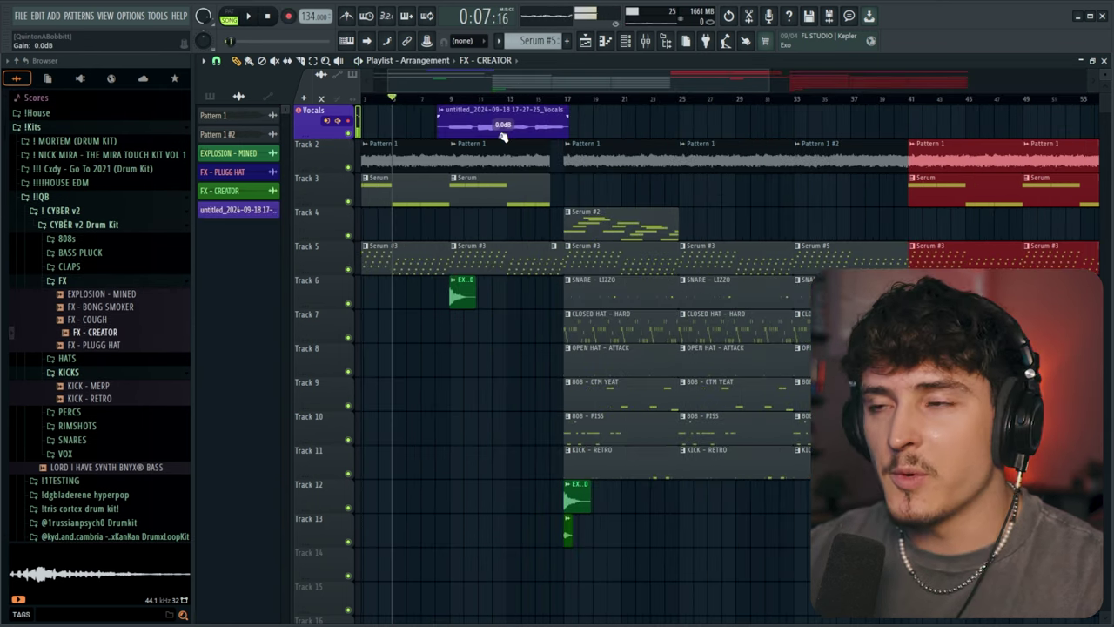
# Step: Create a playlist audio track linked to the Adlibs mixer track
pyautogui.keyDown('ctrl'); pyautogui.click(424, 130); pyautogui.keyUp('ctrl')
pyautogui.click(645, 41)
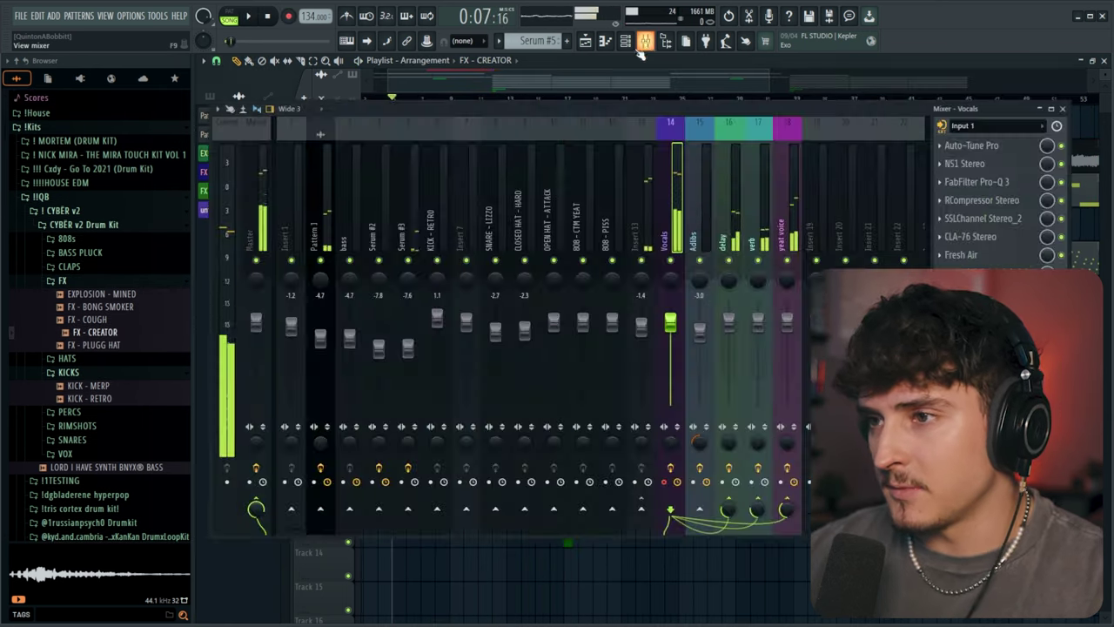
pyautogui.rightClick(703, 237)
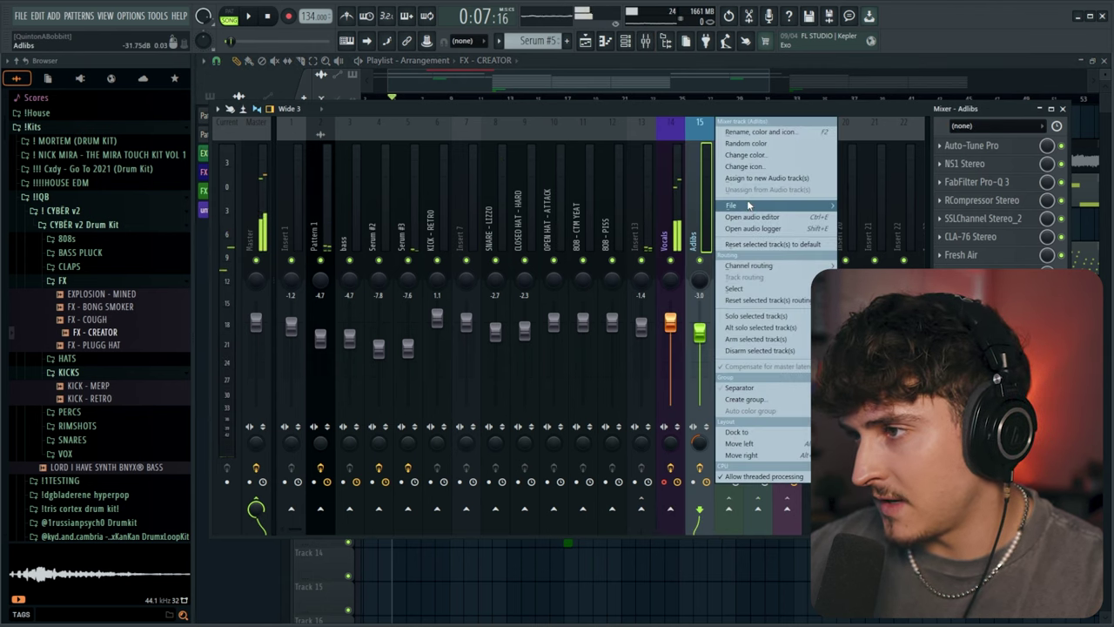
pyautogui.click(766, 177)
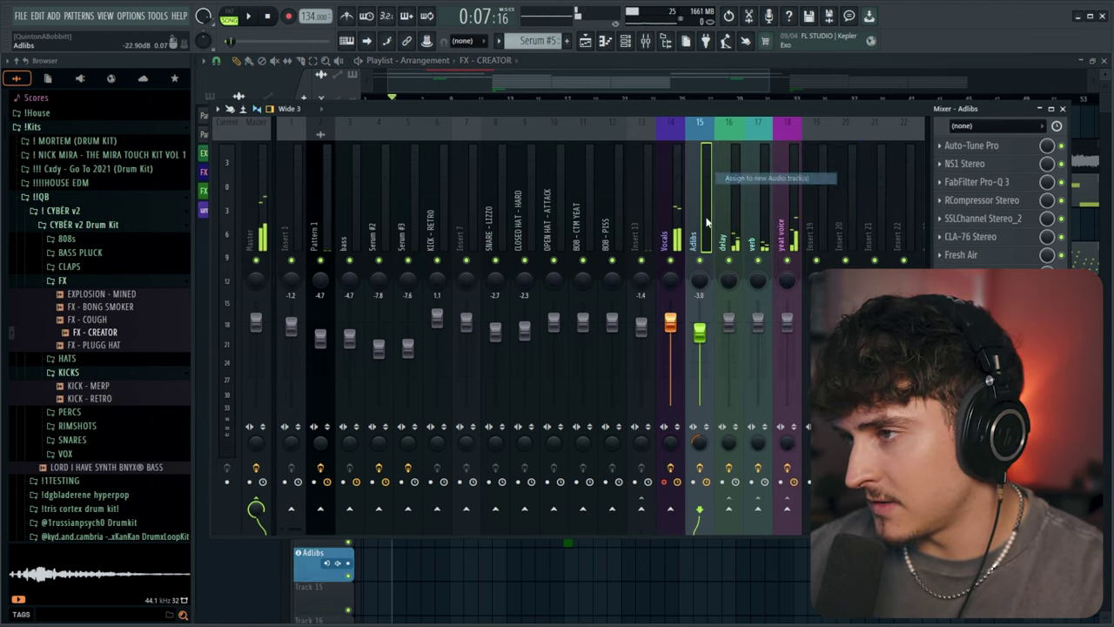
pyautogui.click(575, 83)
# Step: Move the Adlibs audio track up to directly below Vocals and shift the recorded vocal clip onto it
pyautogui.rightClick(303, 565)
pyautogui.click(322, 599)
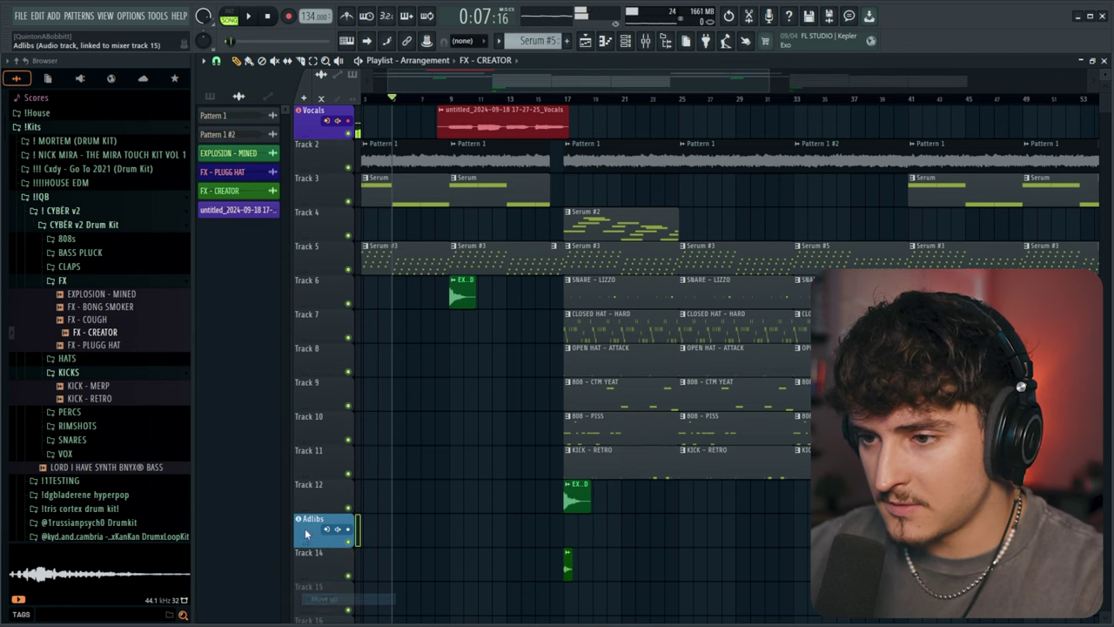
pyautogui.rightClick(306, 534)
pyautogui.click(324, 598)
pyautogui.rightClick(307, 499)
pyautogui.click(323, 599)
pyautogui.rightClick(306, 465)
pyautogui.click(325, 599)
pyautogui.rightClick(309, 401)
pyautogui.click(324, 599)
pyautogui.rightClick(310, 367)
pyautogui.click(324, 599)
pyautogui.rightClick(308, 334)
pyautogui.click(324, 598)
pyautogui.rightClick(307, 299)
pyautogui.click(324, 598)
pyautogui.rightClick(308, 261)
pyautogui.click(324, 538)
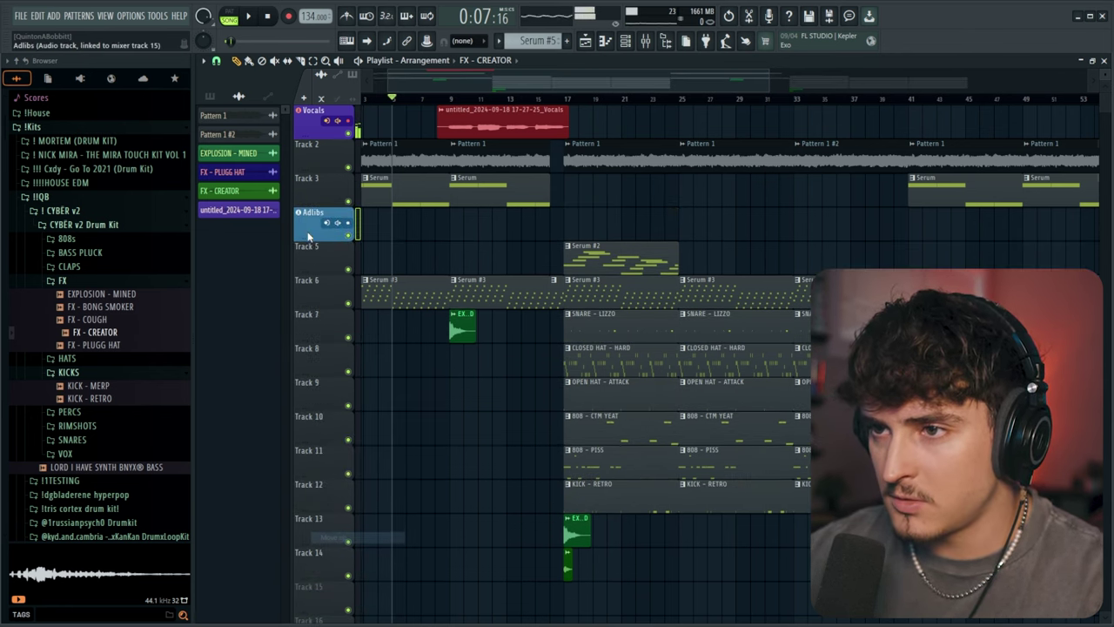
pyautogui.rightClick(308, 226)
pyautogui.click(324, 504)
pyautogui.rightClick(308, 191)
pyautogui.click(324, 470)
pyautogui.moveTo(484, 122); pyautogui.dragTo(484, 155)
# Step: Load the Spreader effect into an empty slot on the Adlibs mixer track
pyautogui.click(645, 41)
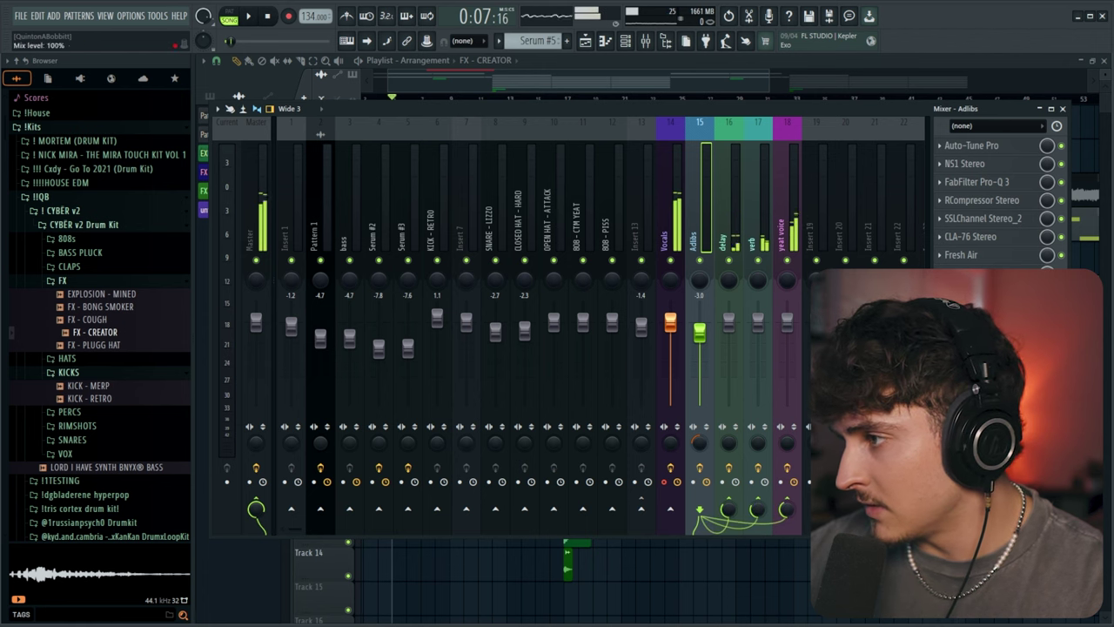
pyautogui.click(939, 292)
pyautogui.moveTo(966, 313)
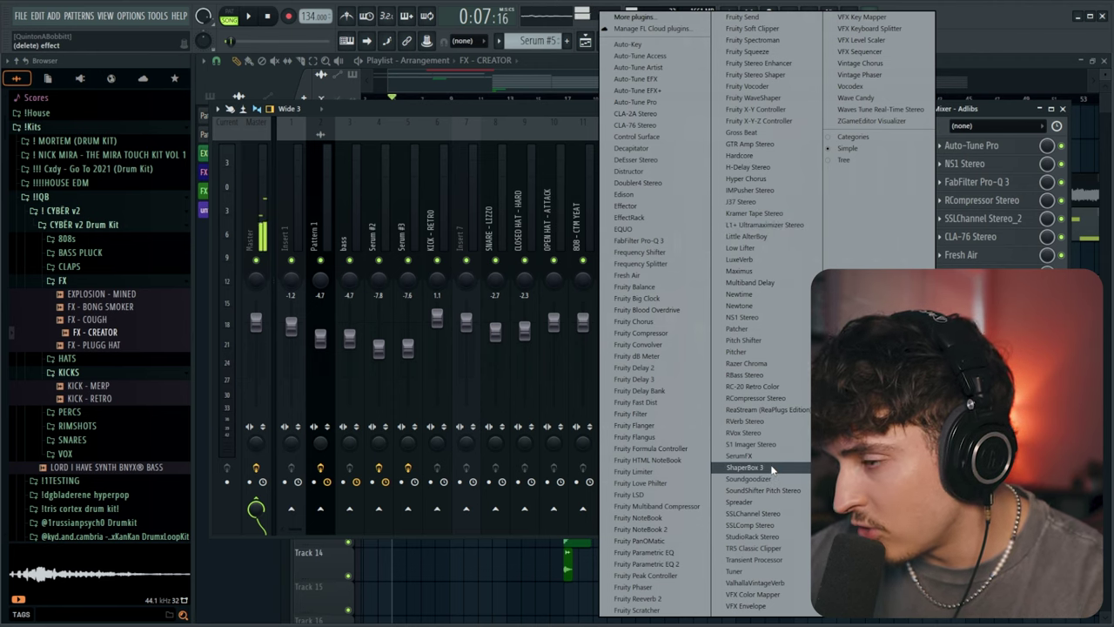
pyautogui.click(771, 503)
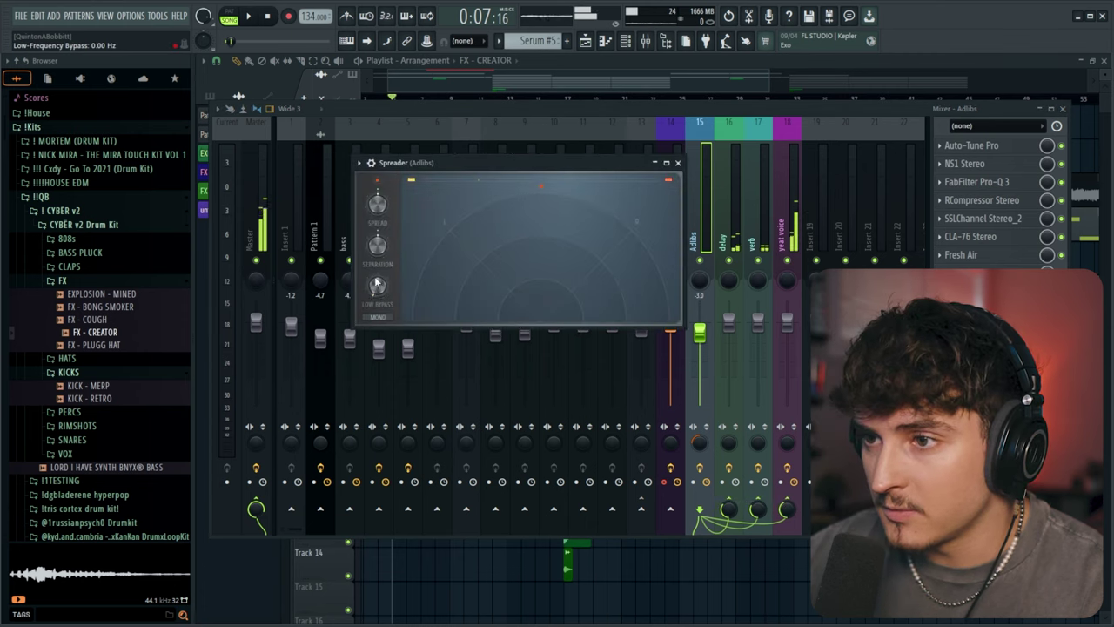
pyautogui.click(678, 164)
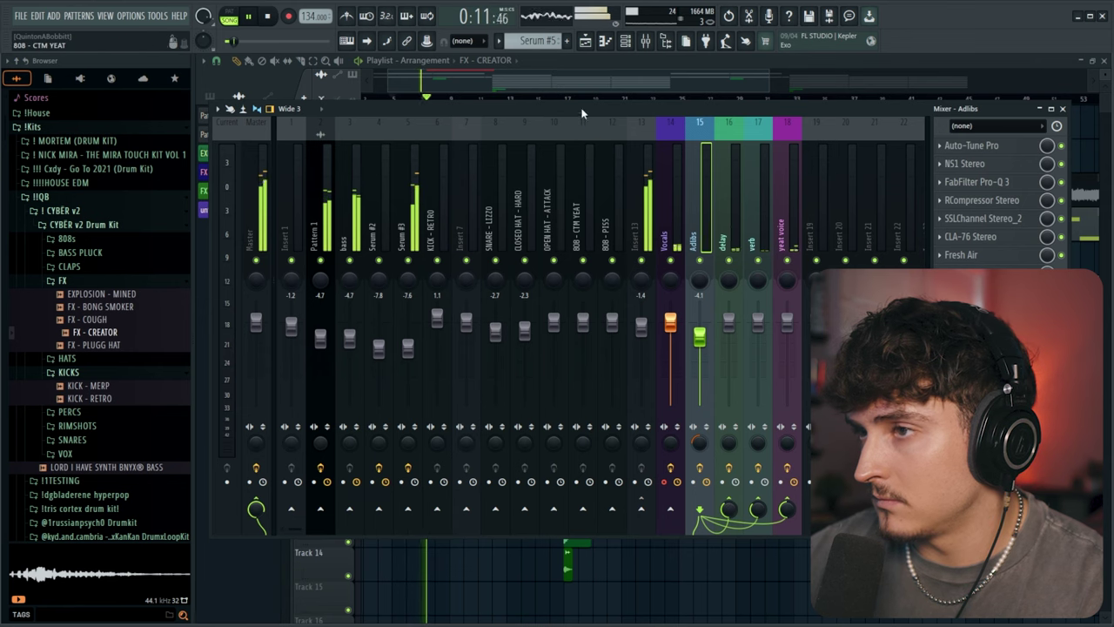
# Step: Set the key to G# in Auto-Tune Pro on the Adlibs mixer track
pyautogui.press('F9')
pyautogui.click(645, 41)
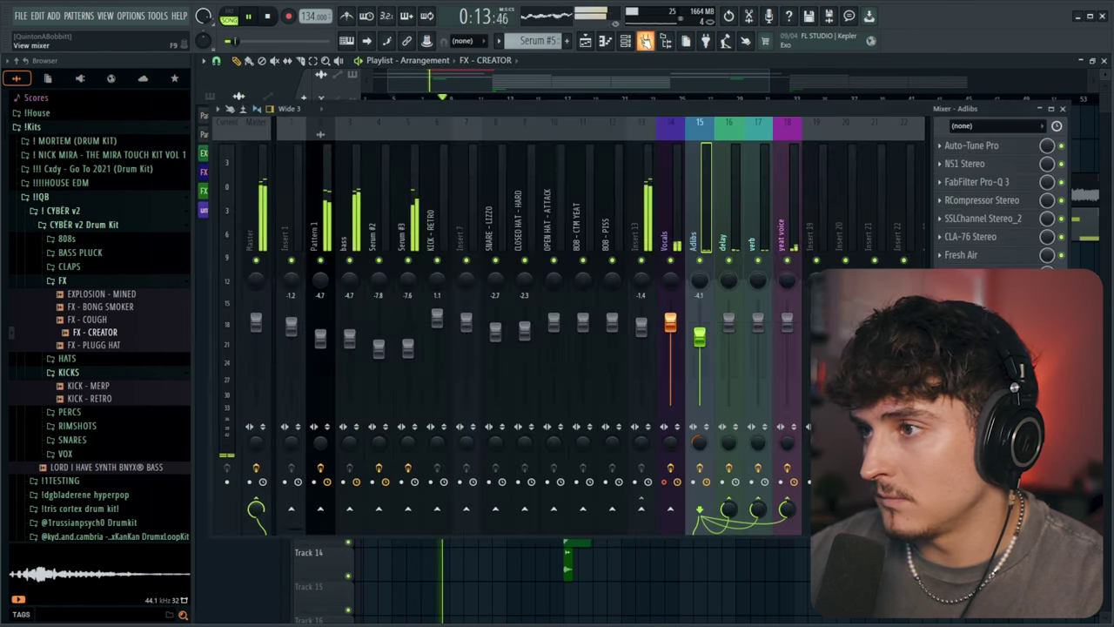
pyautogui.click(973, 145)
pyautogui.click(580, 175)
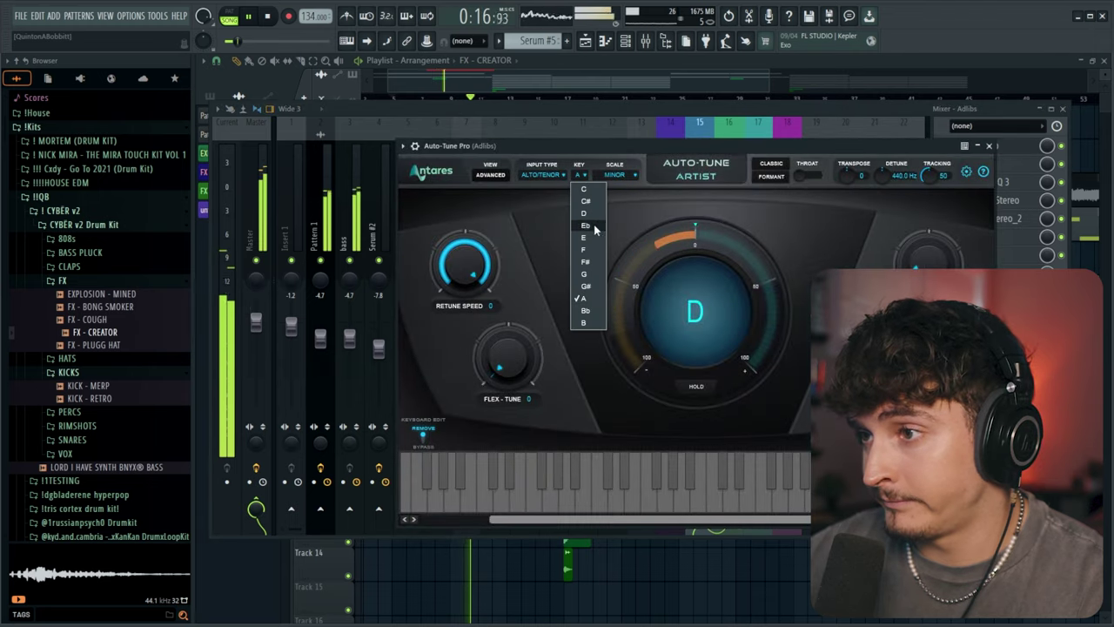
pyautogui.click(592, 285)
pyautogui.click(989, 146)
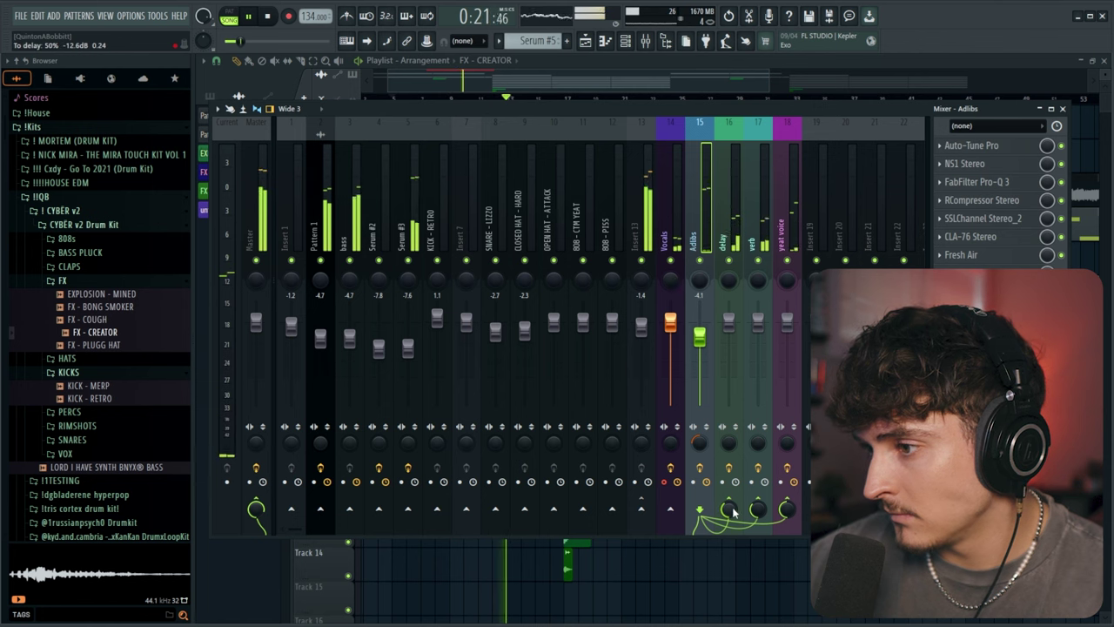
# Step: Adjust the Adlibs track's send to delay and set its Spreader's Spread to 73.3%
pyautogui.moveTo(736, 513); pyautogui.dragTo(735, 510)
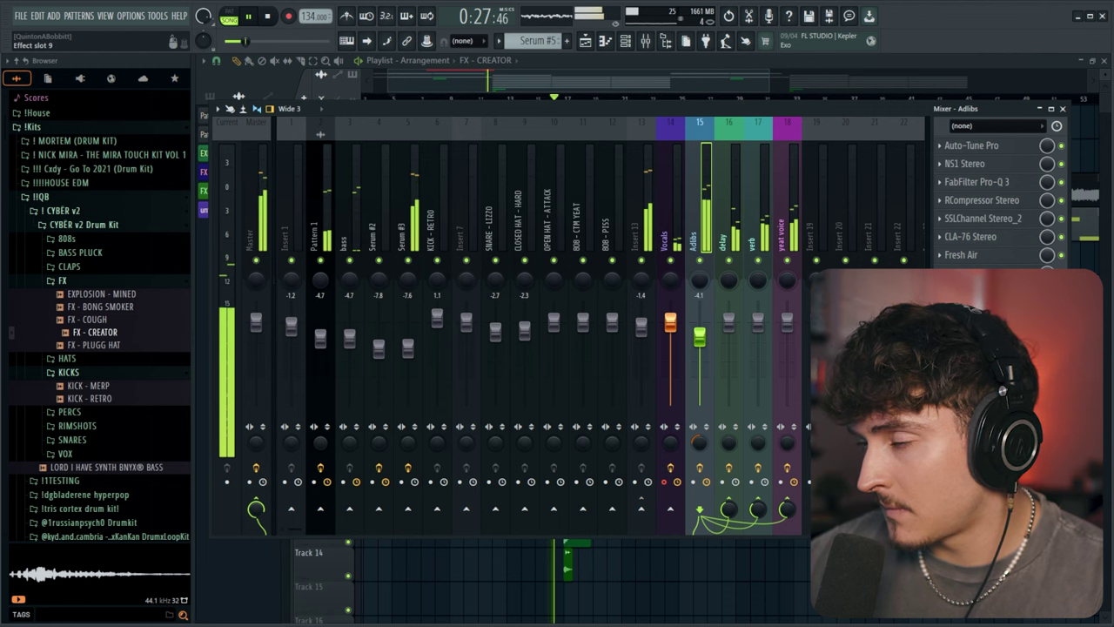
pyautogui.click(974, 292)
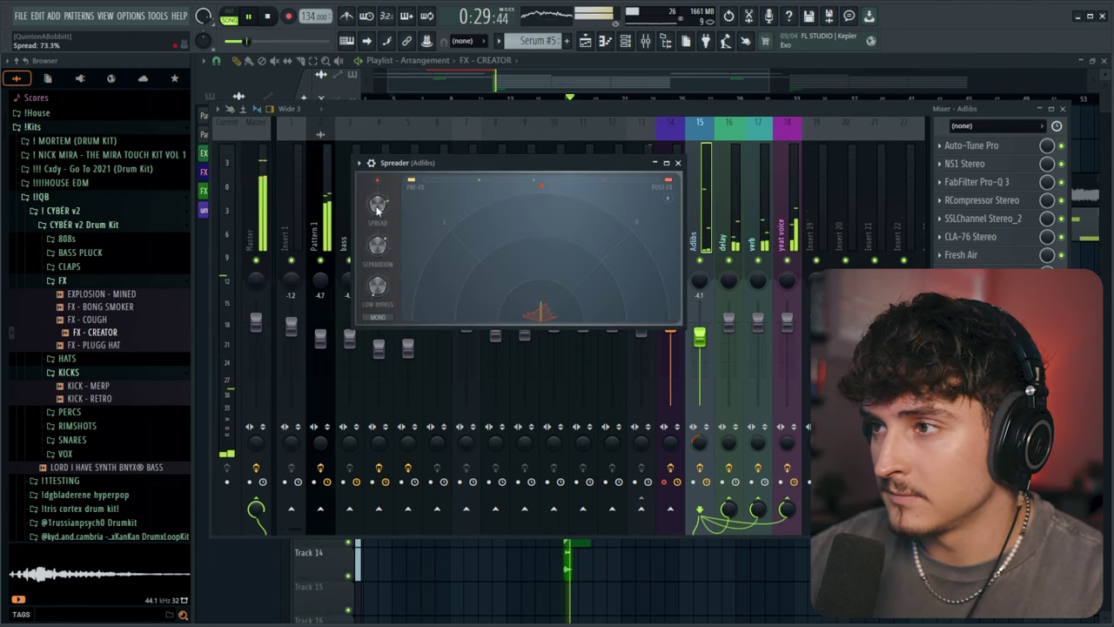
pyautogui.click(680, 163)
# Step: Play the song from about bar 13 and toggle recording ahead of the bar 17 drop
pyautogui.click(647, 88)
pyautogui.click(512, 100)
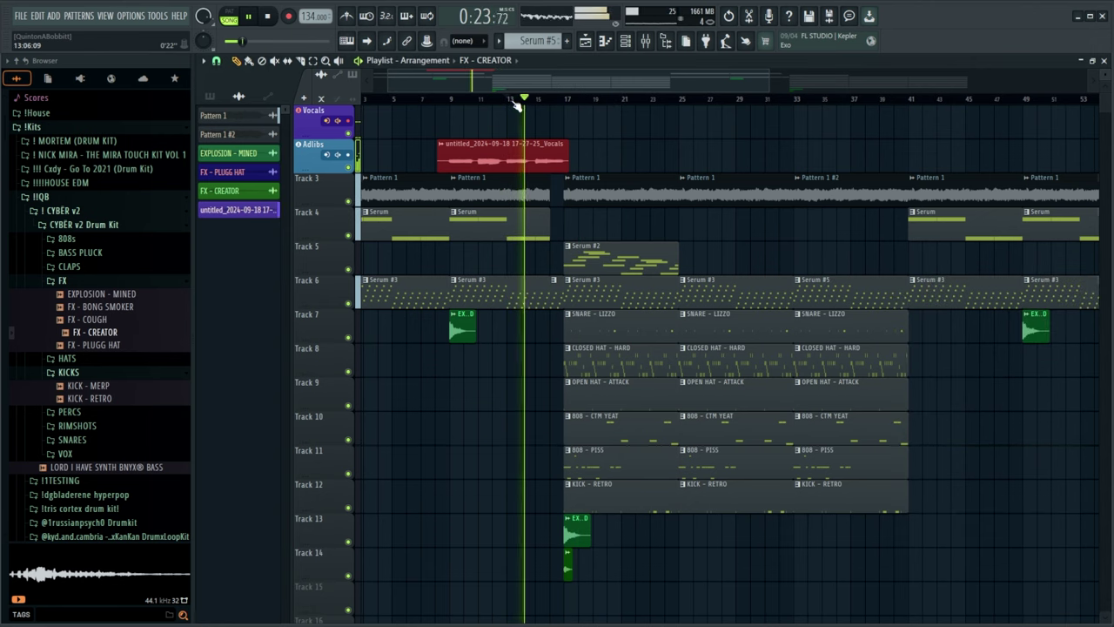
pyautogui.scroll(2, 537, 101)
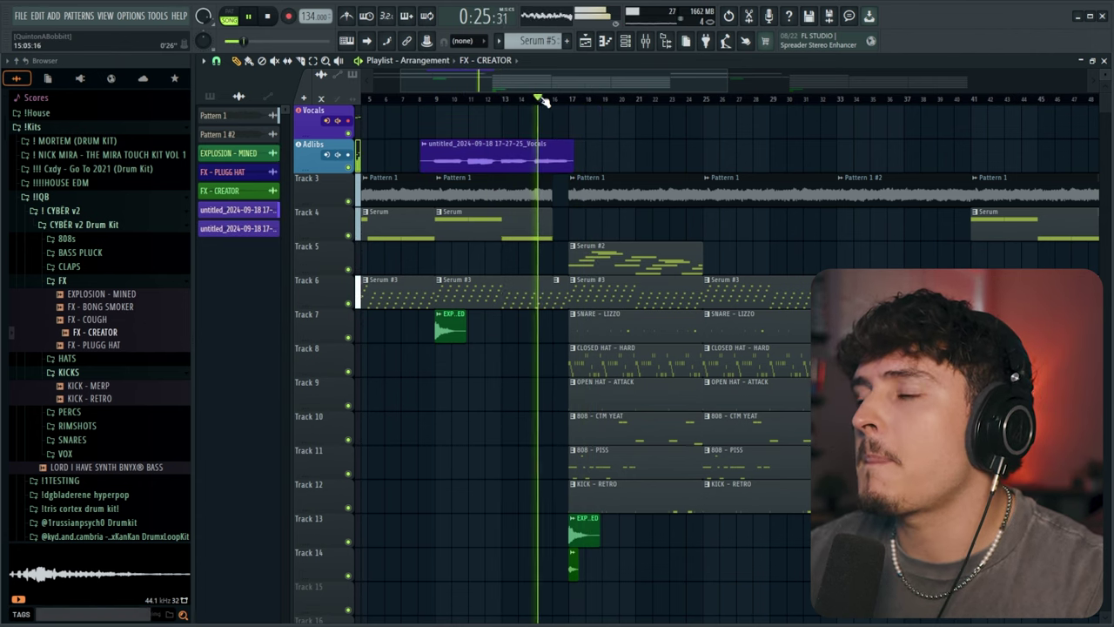
pyautogui.scroll(2, 549, 98)
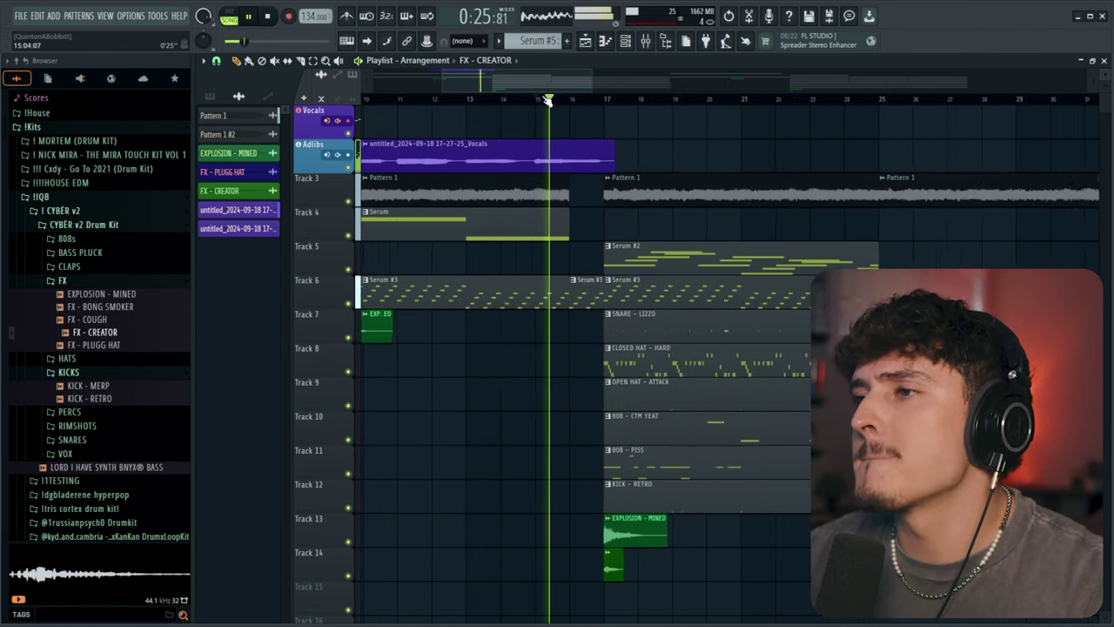
pyautogui.press('r')
pyautogui.moveTo(551, 82); pyautogui.dragTo(564, 82)
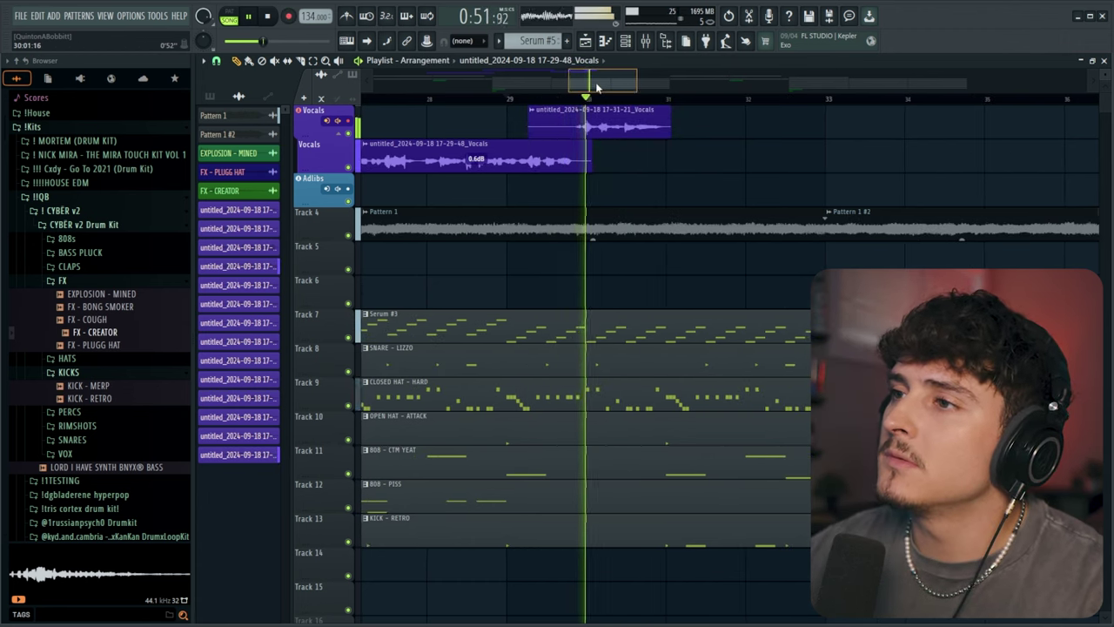
# Step: Trim the starts of the 17-31-27 and 17-31-21 vocal clips around bars 29 to 31
pyautogui.moveTo(597, 86); pyautogui.dragTo(607, 87)
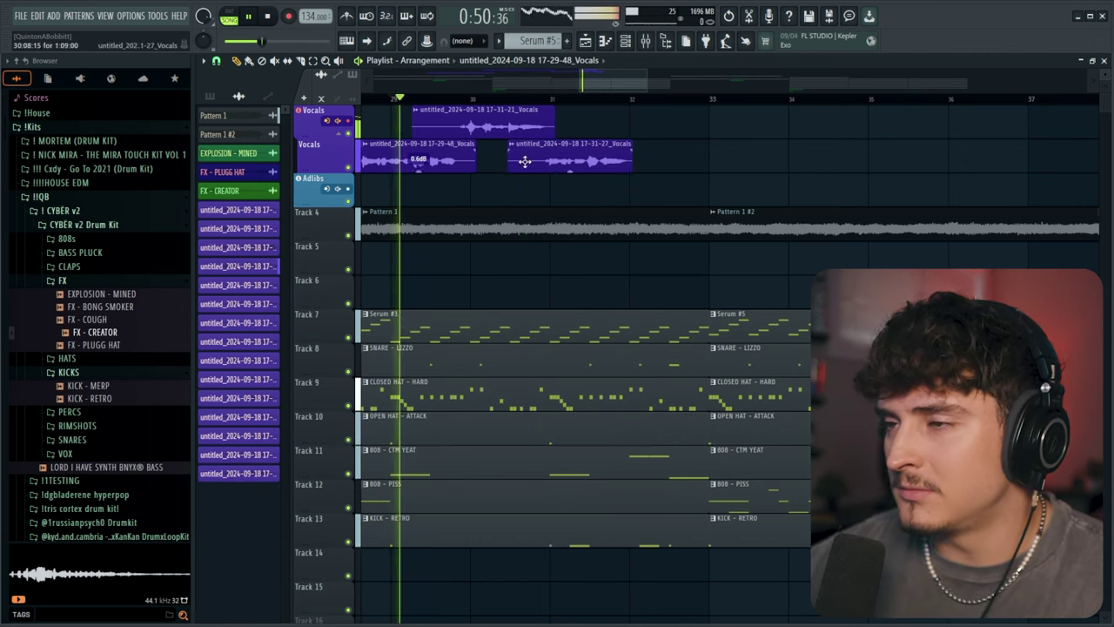
pyautogui.moveTo(535, 161); pyautogui.dragTo(543, 162)
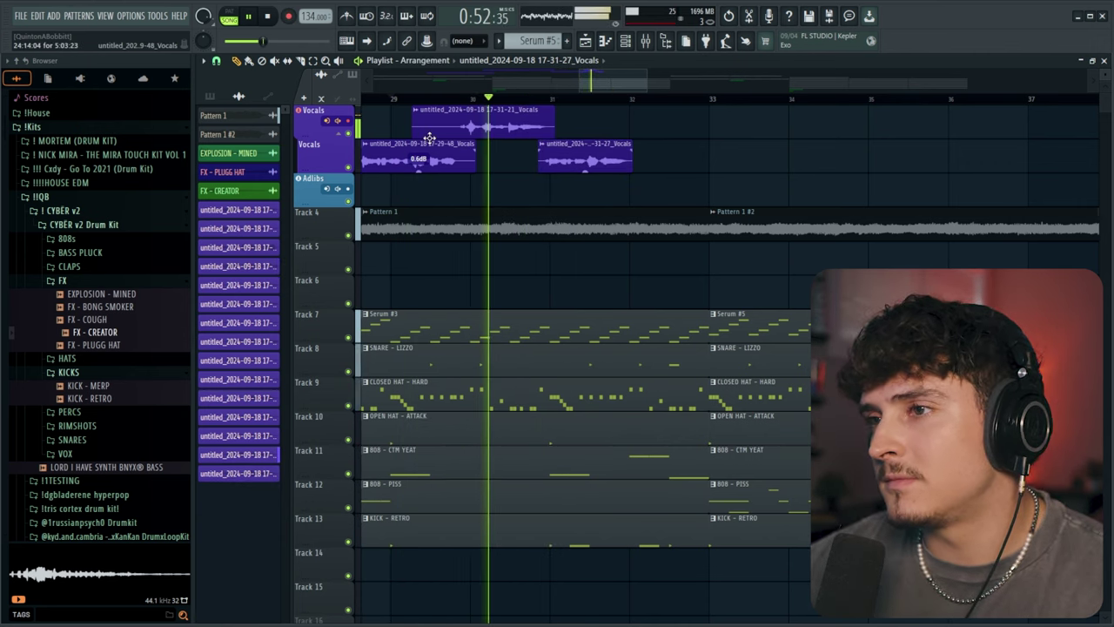
pyautogui.moveTo(413, 132); pyautogui.dragTo(450, 132)
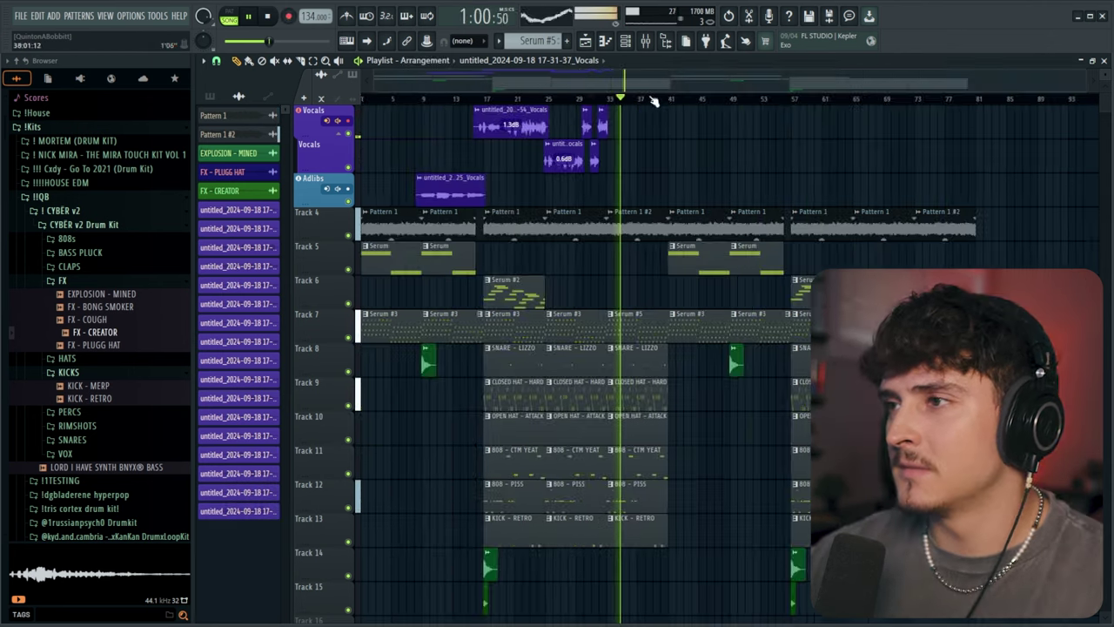
# Step: Play back the vocal takes over the beat through bar 33, checking the Vocals level in the mixer
pyautogui.press('space')
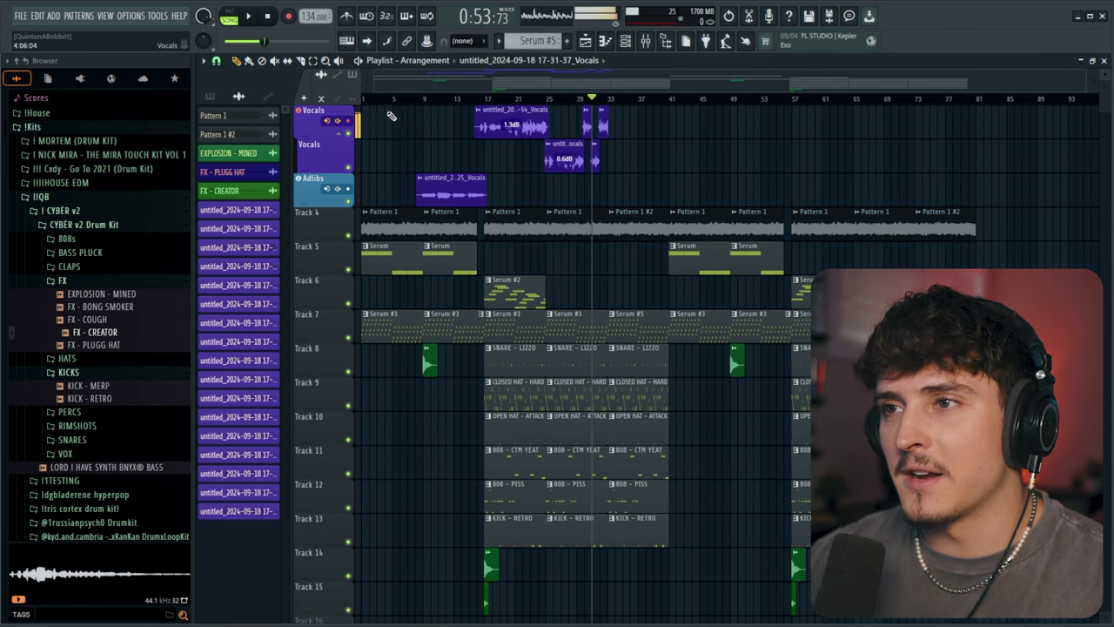
pyautogui.scroll(4, 470, 102)
pyautogui.press('space')
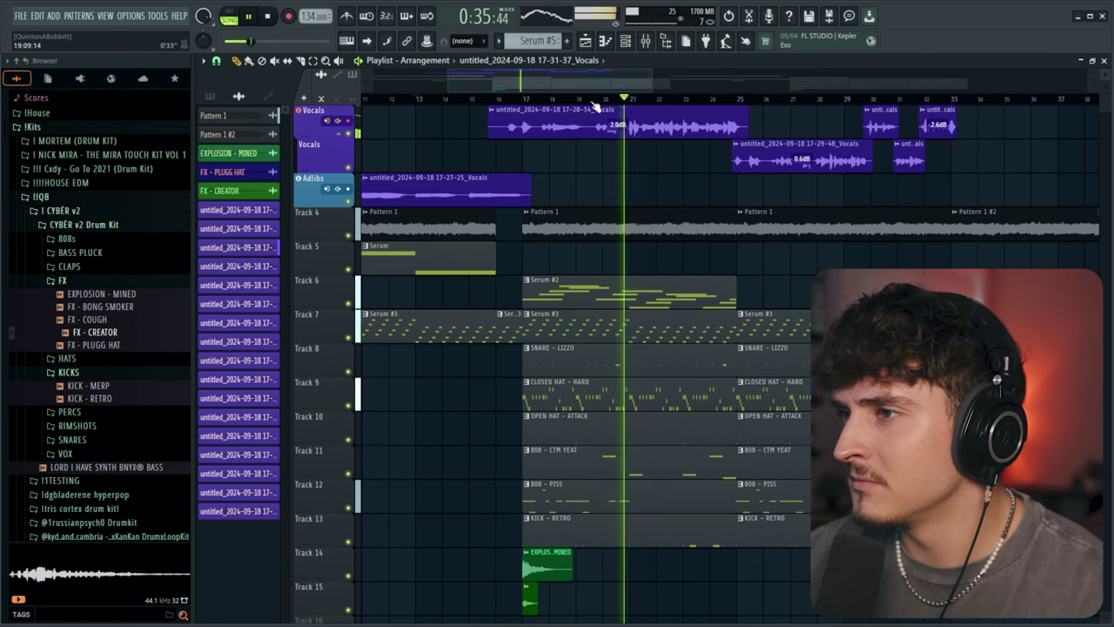
pyautogui.click(645, 41)
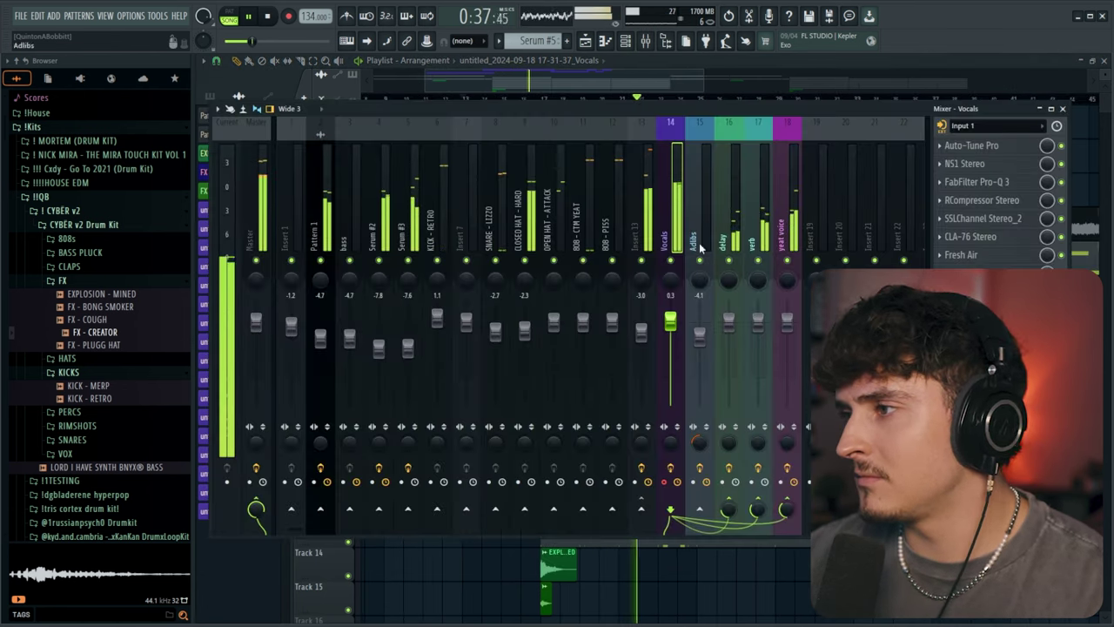
pyautogui.press('F9')
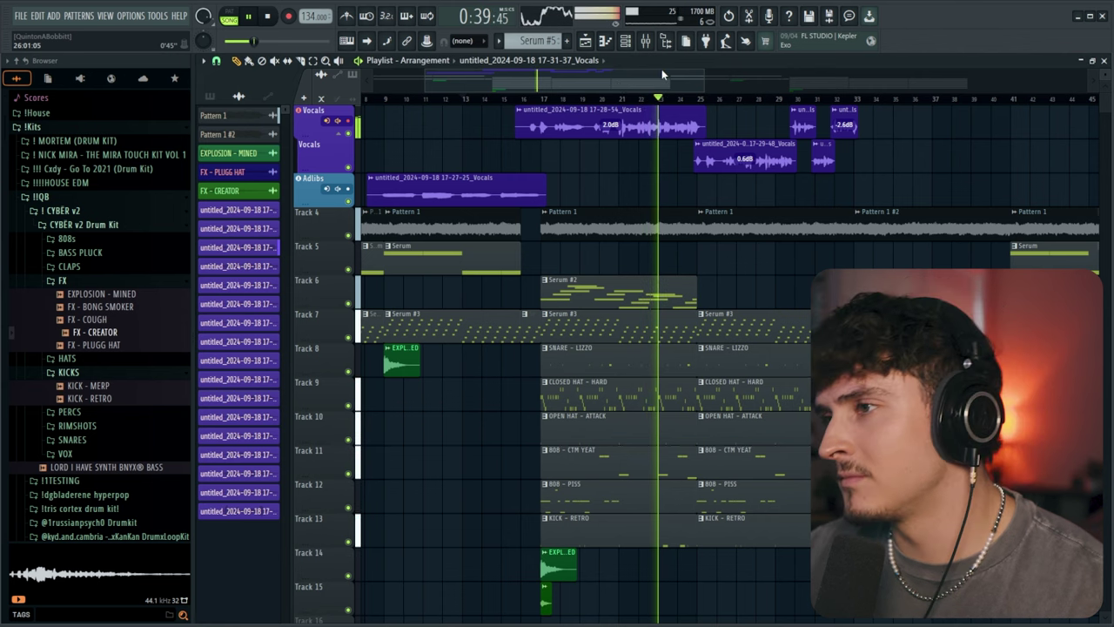
pyautogui.scroll(2, 719, 103)
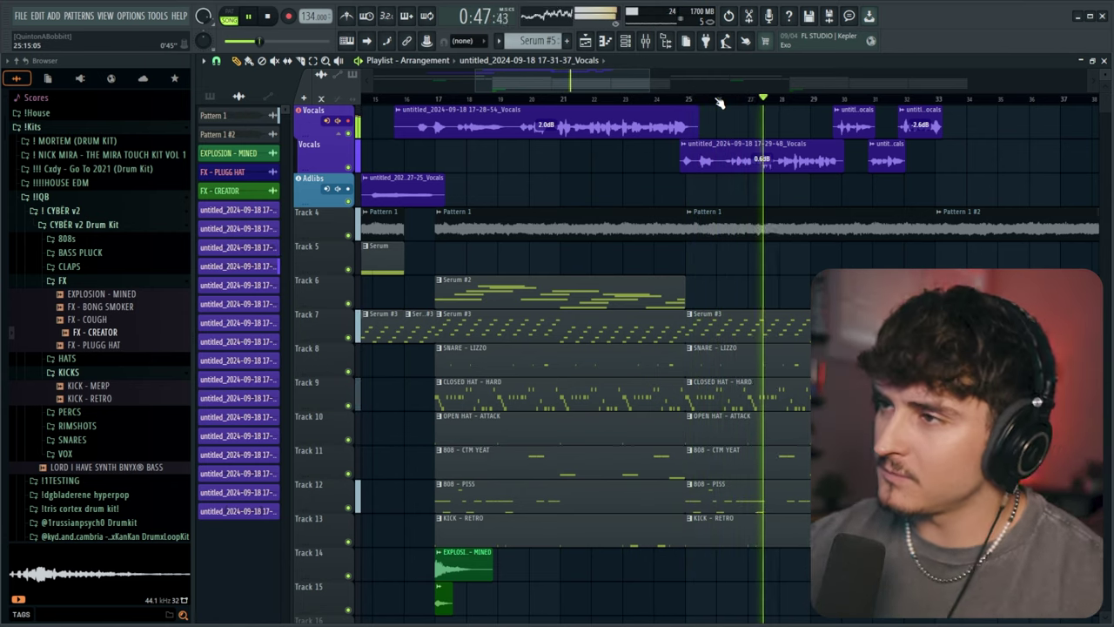
pyautogui.moveTo(638, 70); pyautogui.dragTo(673, 73)
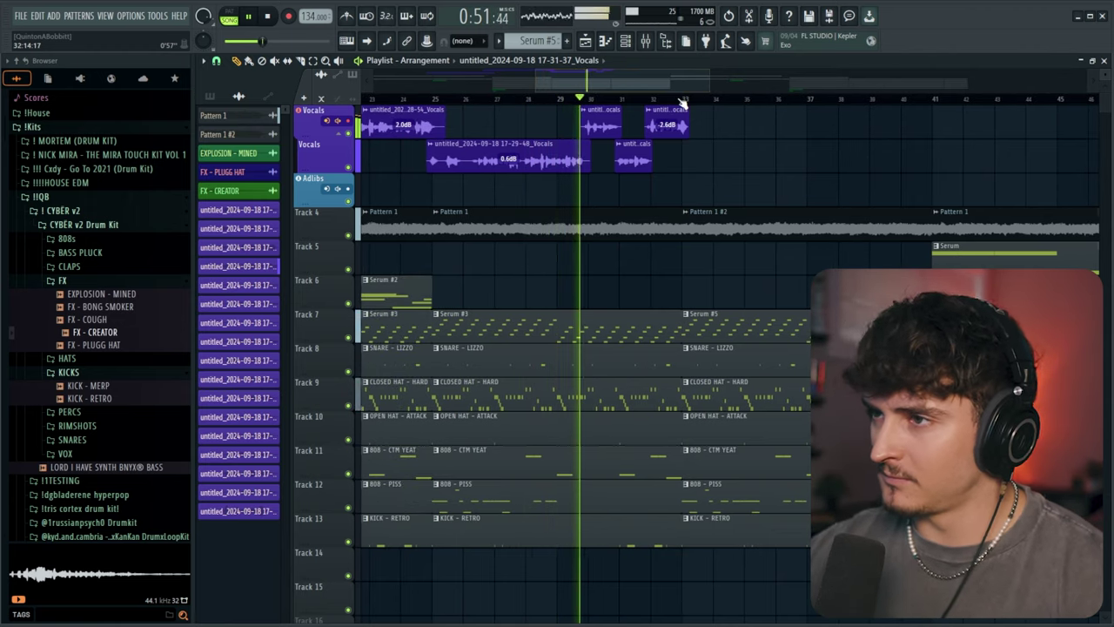
pyautogui.scroll(1, 681, 101)
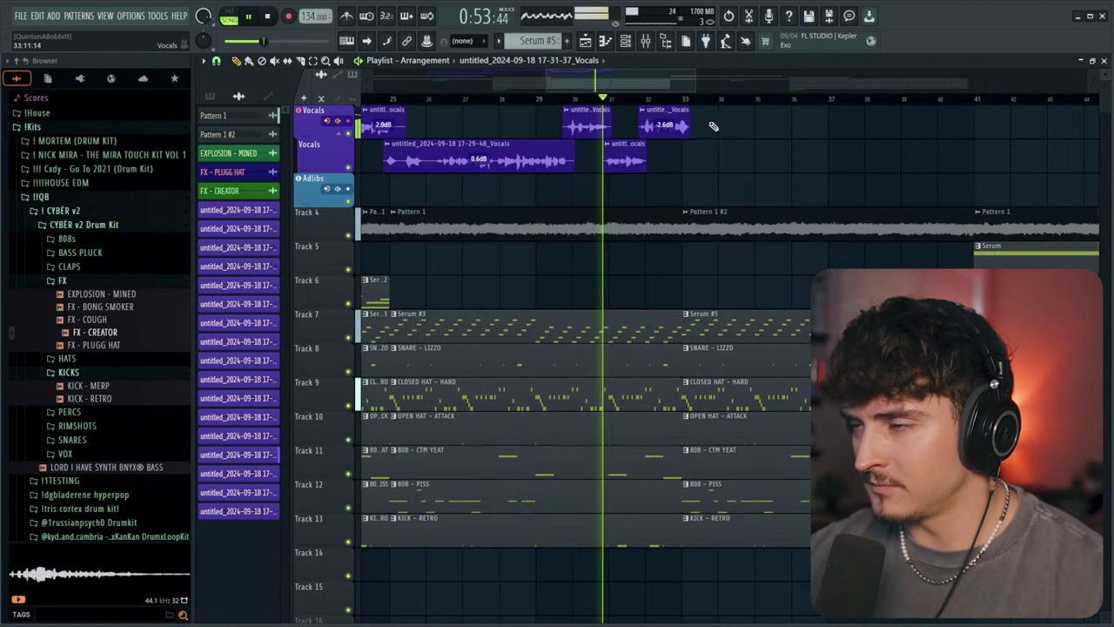
# Step: Record new vocal takes on the Vocals track from about bar 33 and delete the 17-33-09 and 17-33-00 takes
pyautogui.press('r')
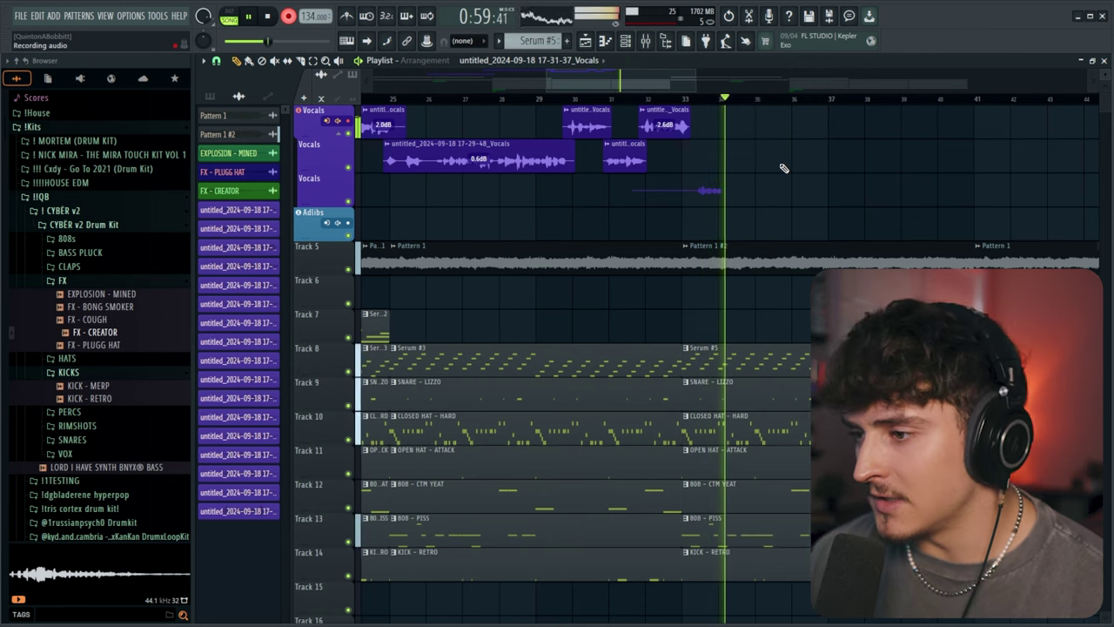
pyautogui.press('space')
pyautogui.press('space')
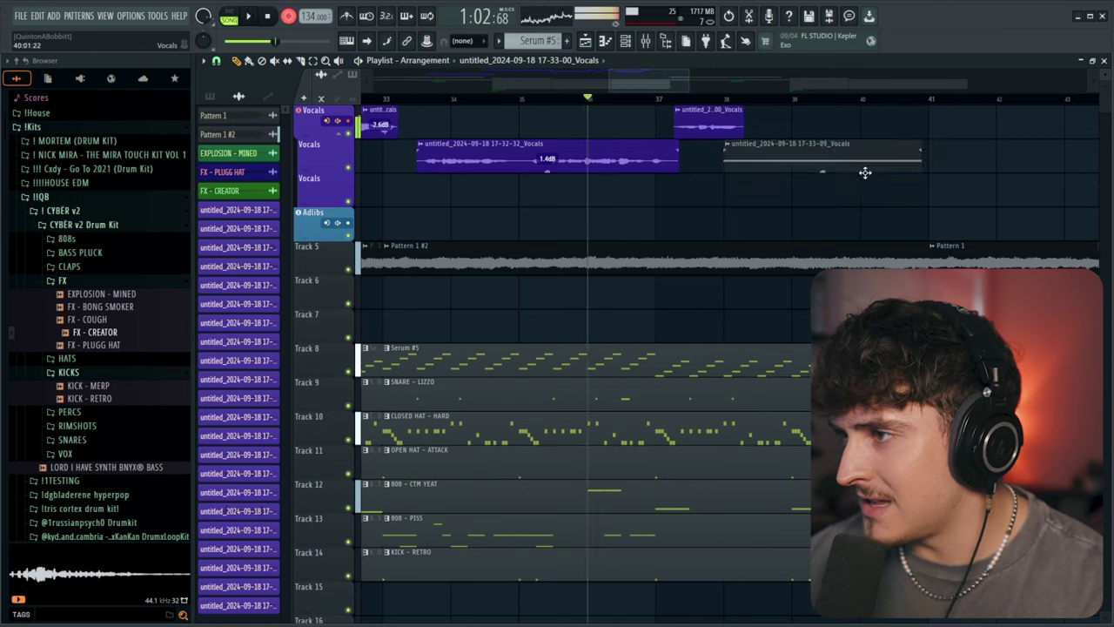
pyautogui.rightClick(863, 167)
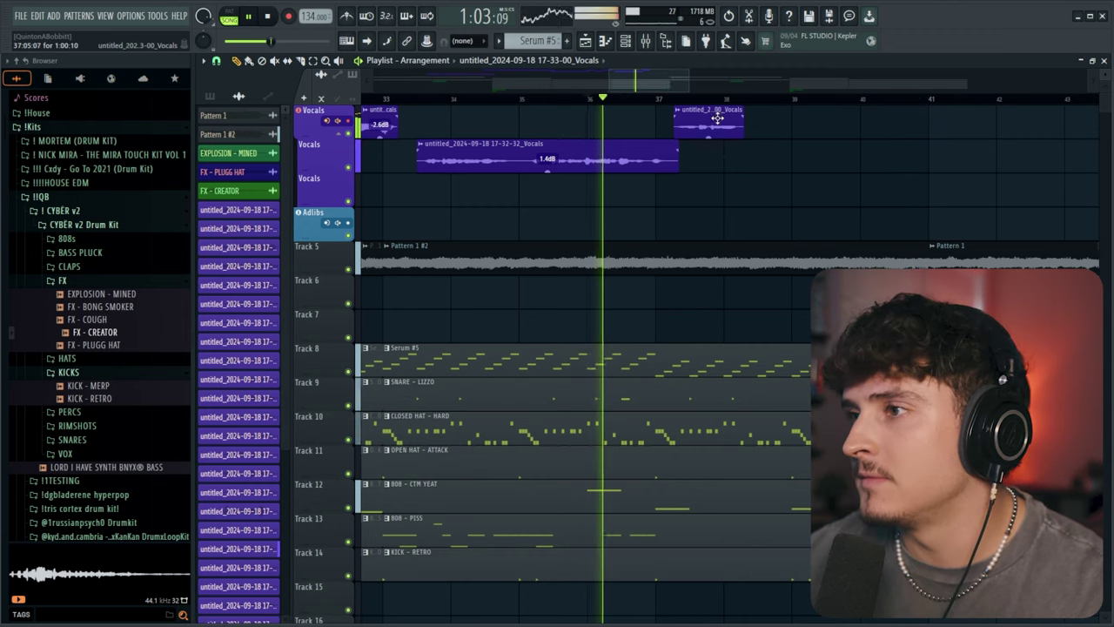
pyautogui.rightClick(742, 125)
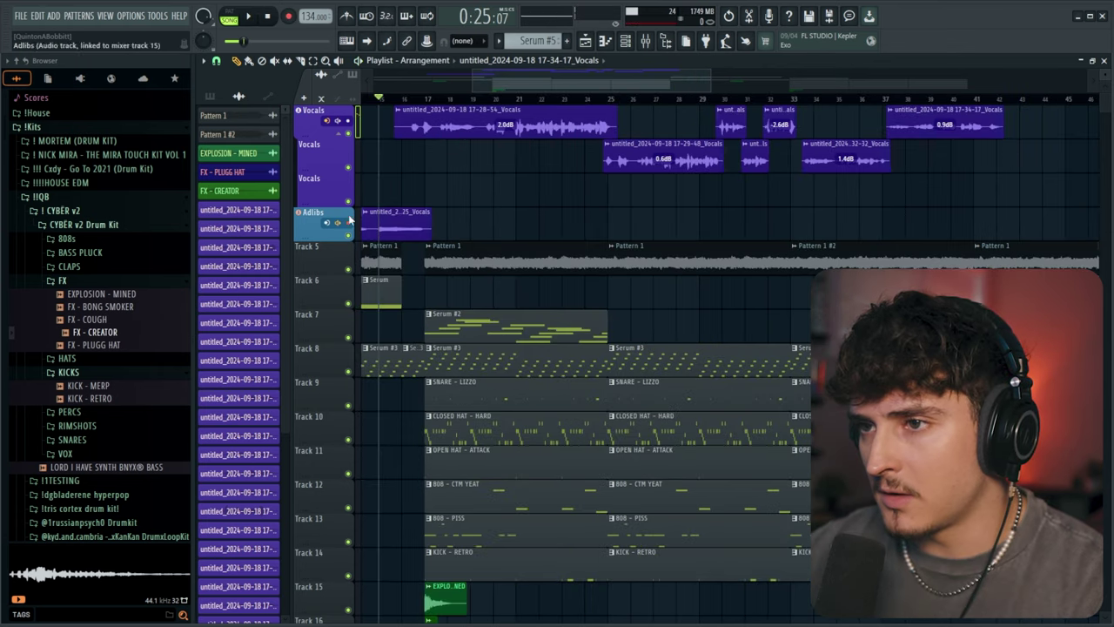
# Step: Set the Adlibs track's recording input to Input 1 and start the song from about bar 16 for the adlibs
pyautogui.click(329, 224)
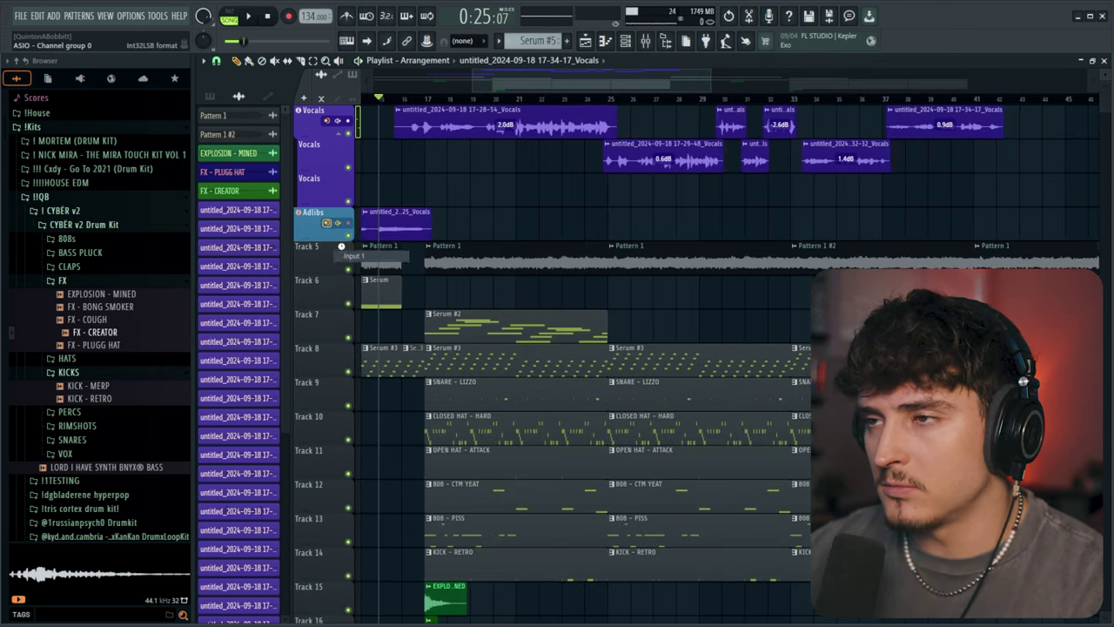
pyautogui.scroll(2, 497, 104)
pyautogui.moveTo(520, 84); pyautogui.dragTo(499, 82)
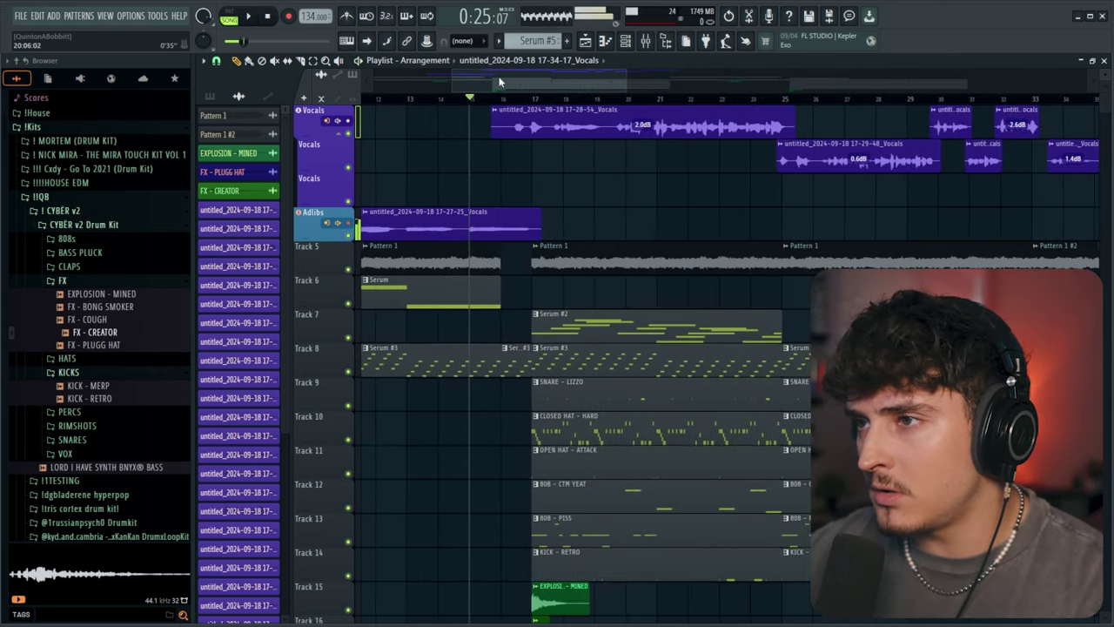
pyautogui.click(626, 41)
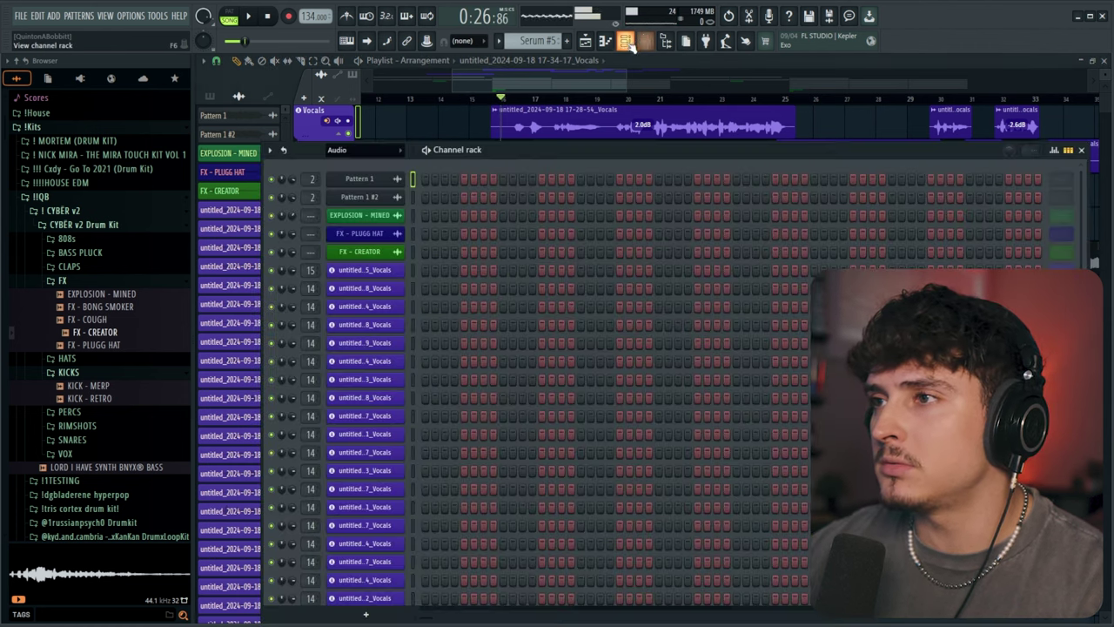
pyautogui.click(628, 44)
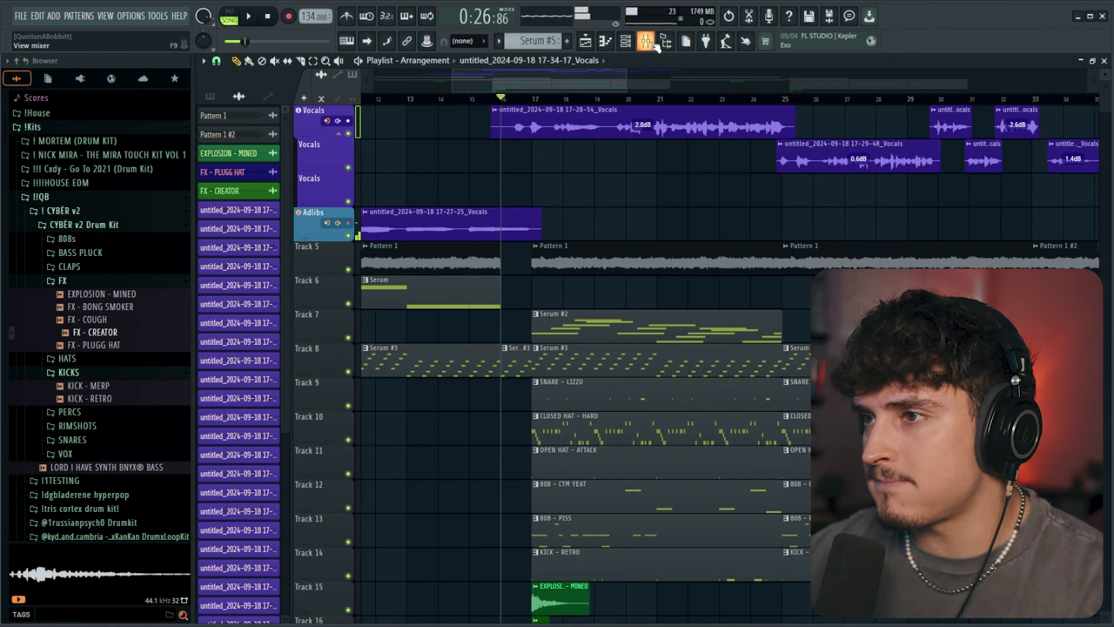
pyautogui.press('space')
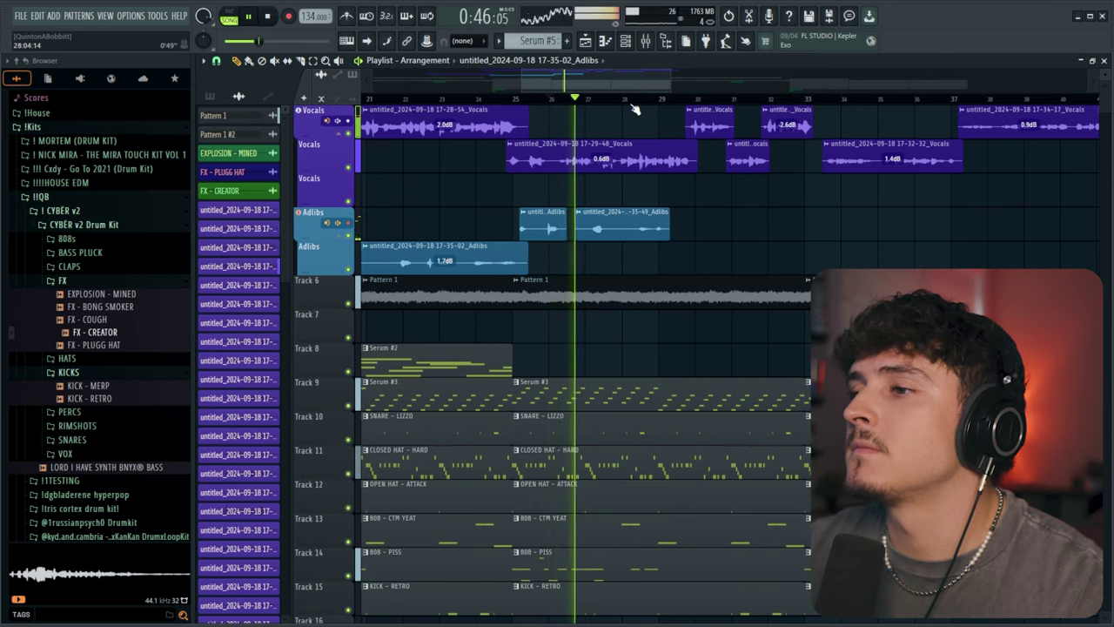
# Step: Record adlib takes over about bars 29 to 41 and a new vocal take from about bar 42
pyautogui.scroll(2, 635, 108)
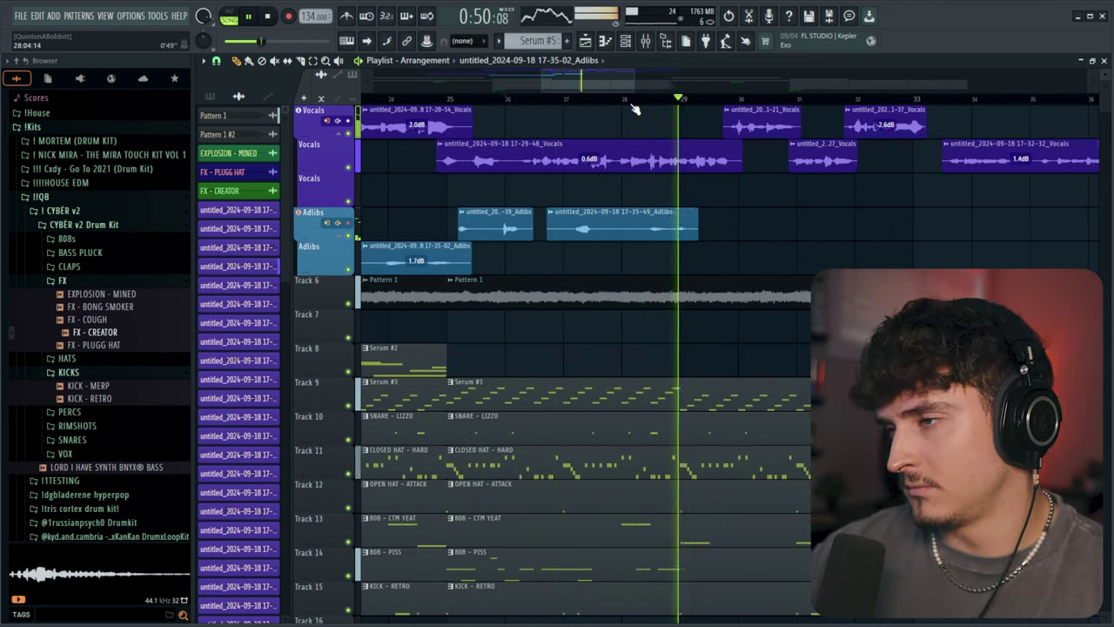
pyautogui.press('r')
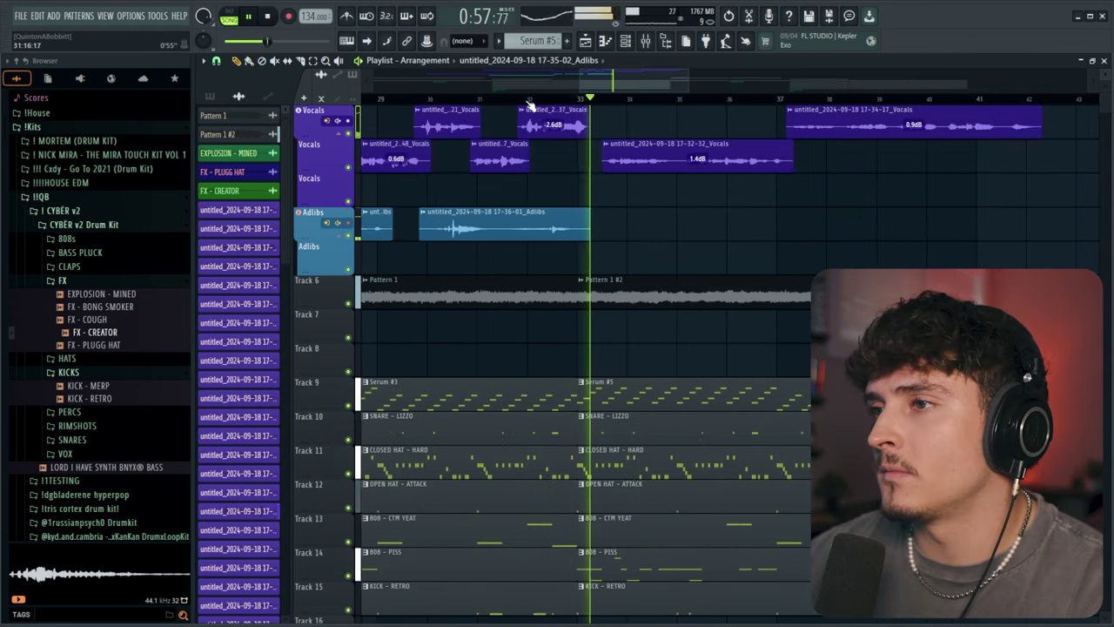
pyautogui.click(526, 99)
pyautogui.press('space')
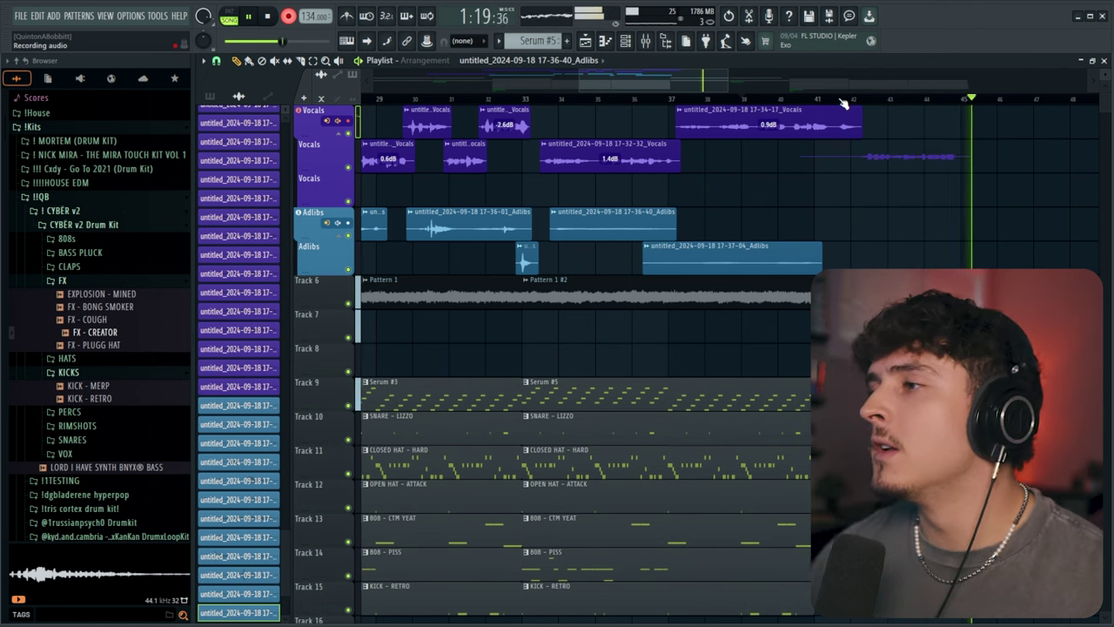
pyautogui.moveTo(673, 91); pyautogui.dragTo(746, 82)
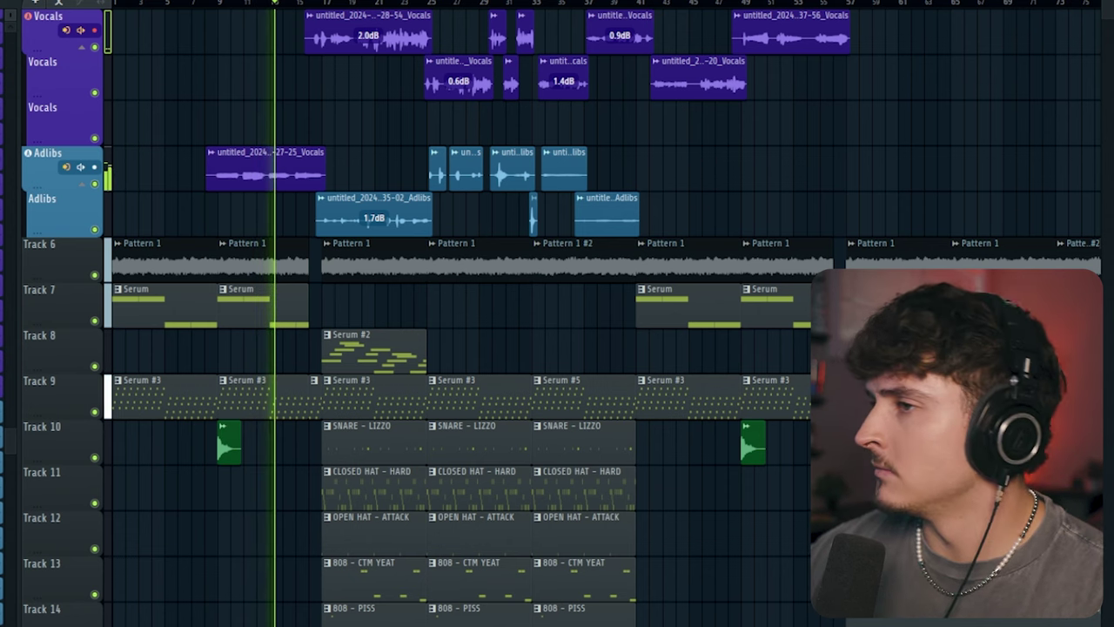
# Step: Play the arrangement from about bar 13 to bar 52, reviewing how the vocals and adlibs sit over the beat
pyautogui.scroll(4, 389, 9)
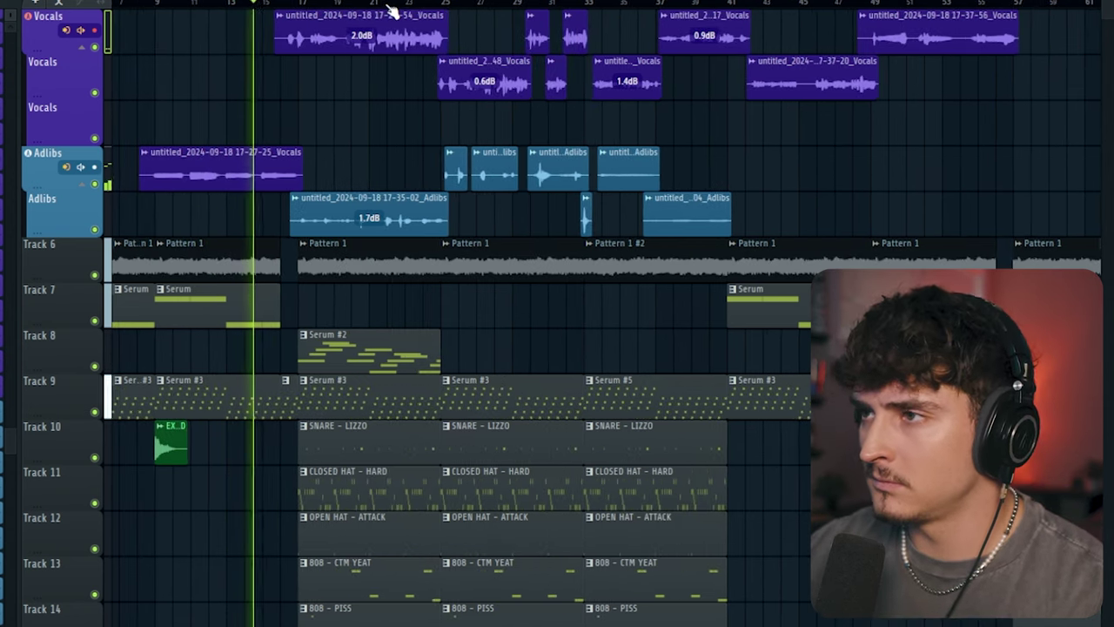
pyautogui.scroll(-2, 389, 8)
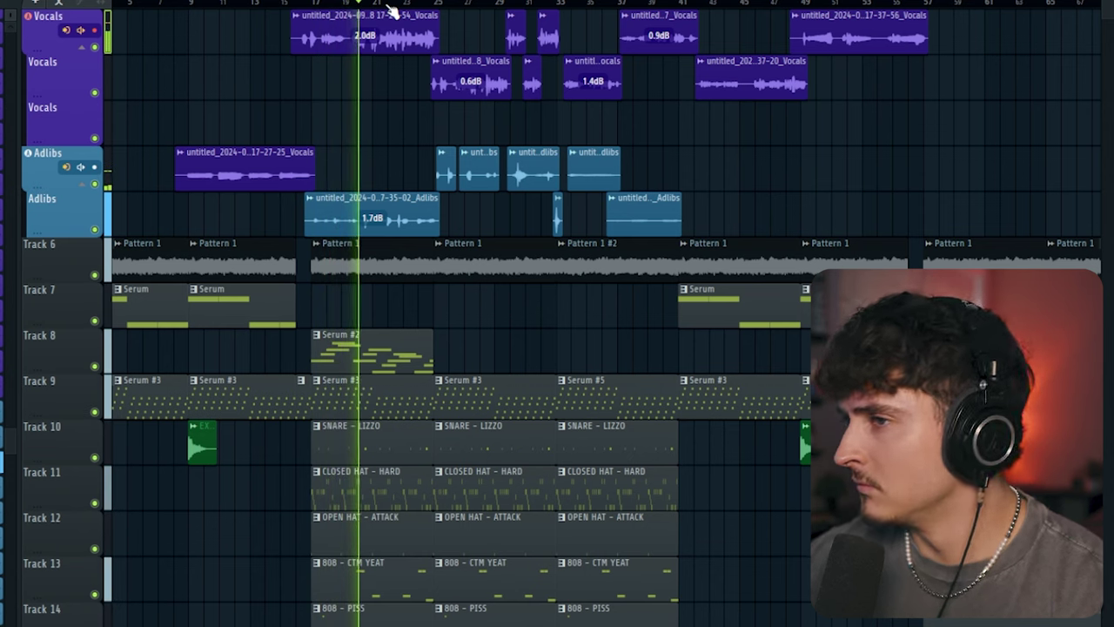
pyautogui.hscroll(2, 601, 313)
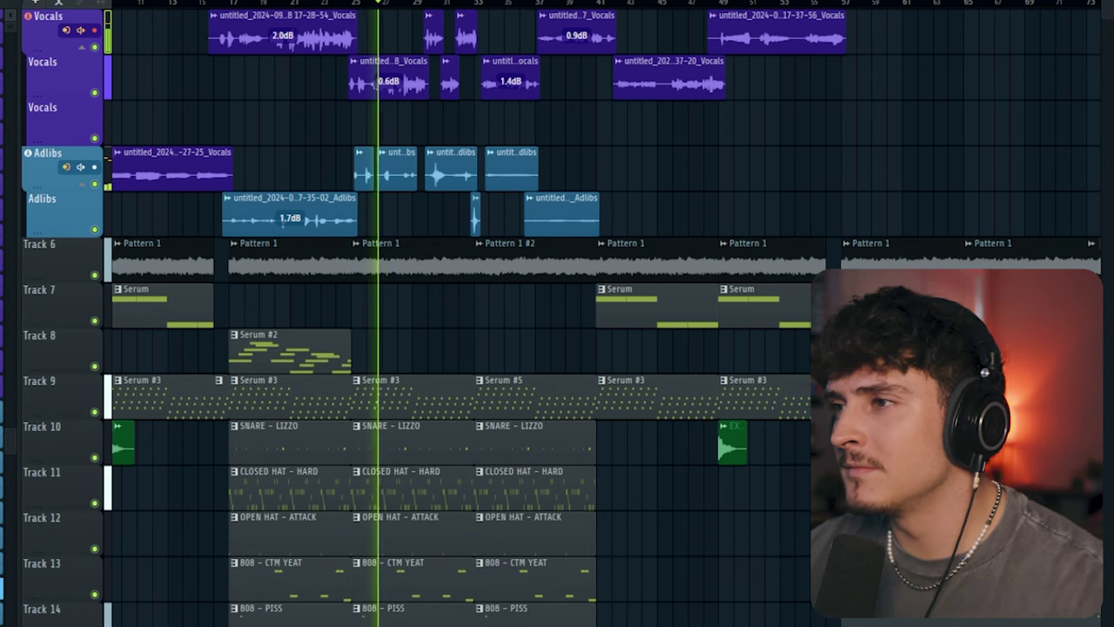
pyautogui.scroll(2, 514, 10)
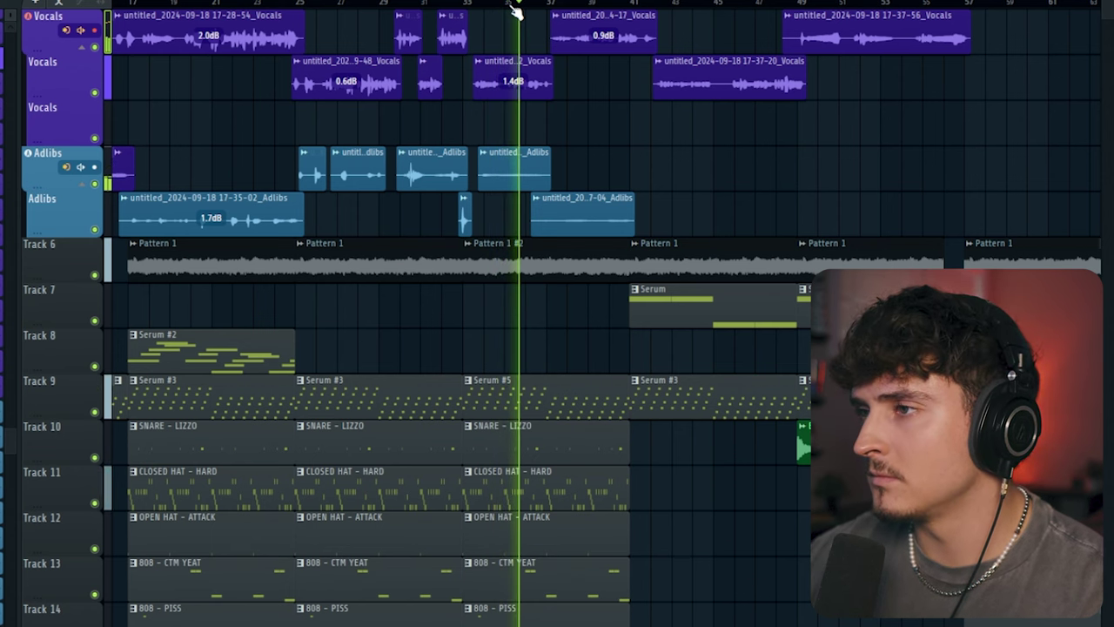
pyautogui.scroll(5, 537, 12)
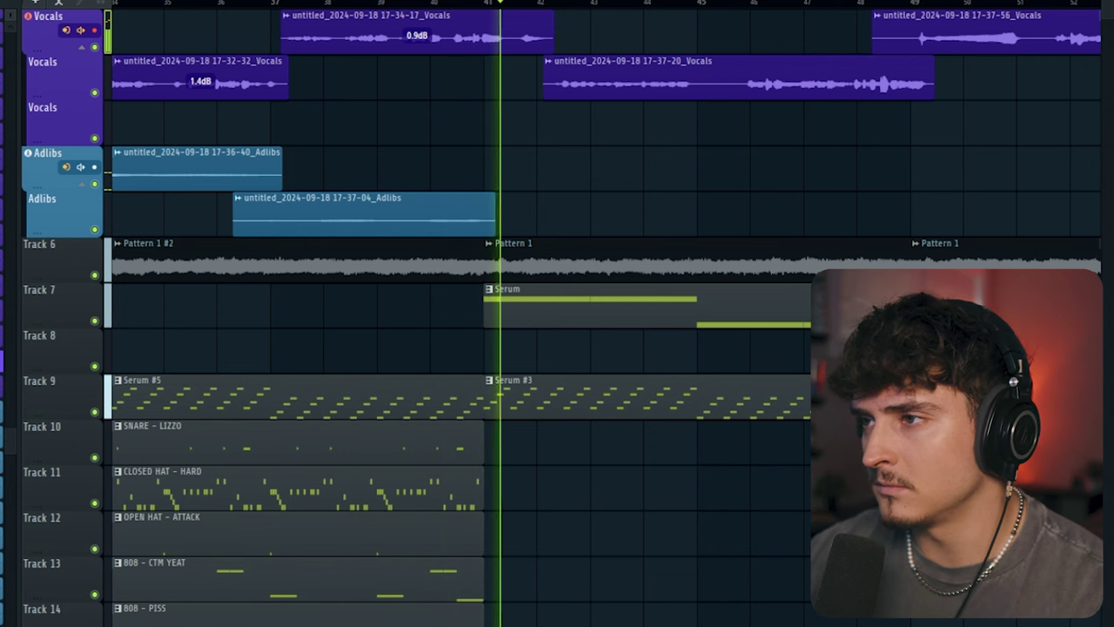
pyautogui.scroll(2, 592, 7)
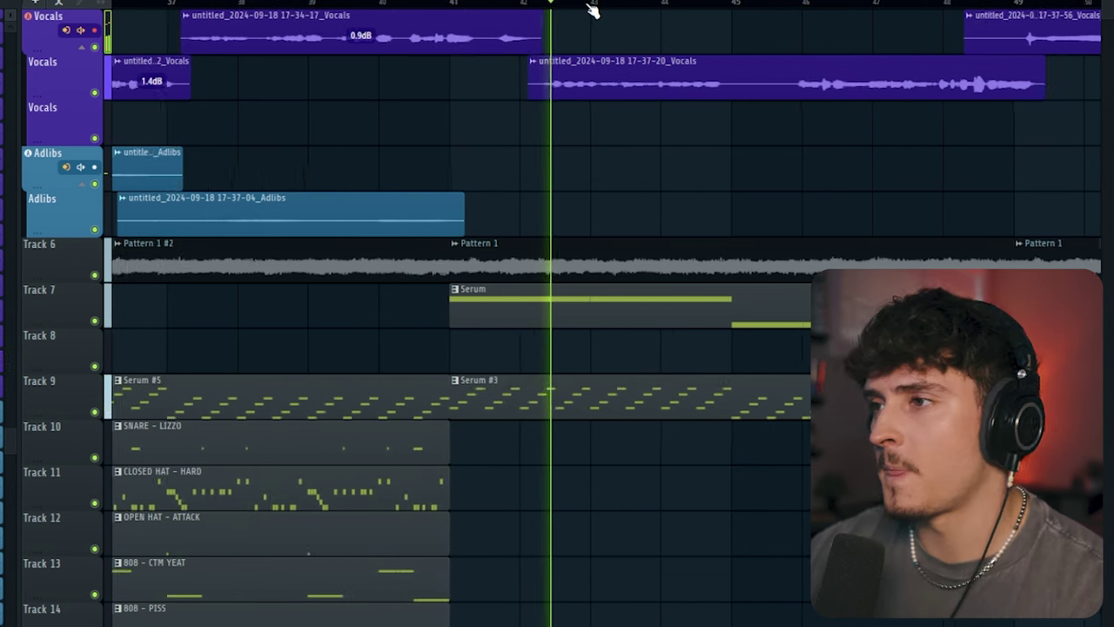
pyautogui.scroll(-2, 555, 12)
pyautogui.scroll(-2, 555, 12)
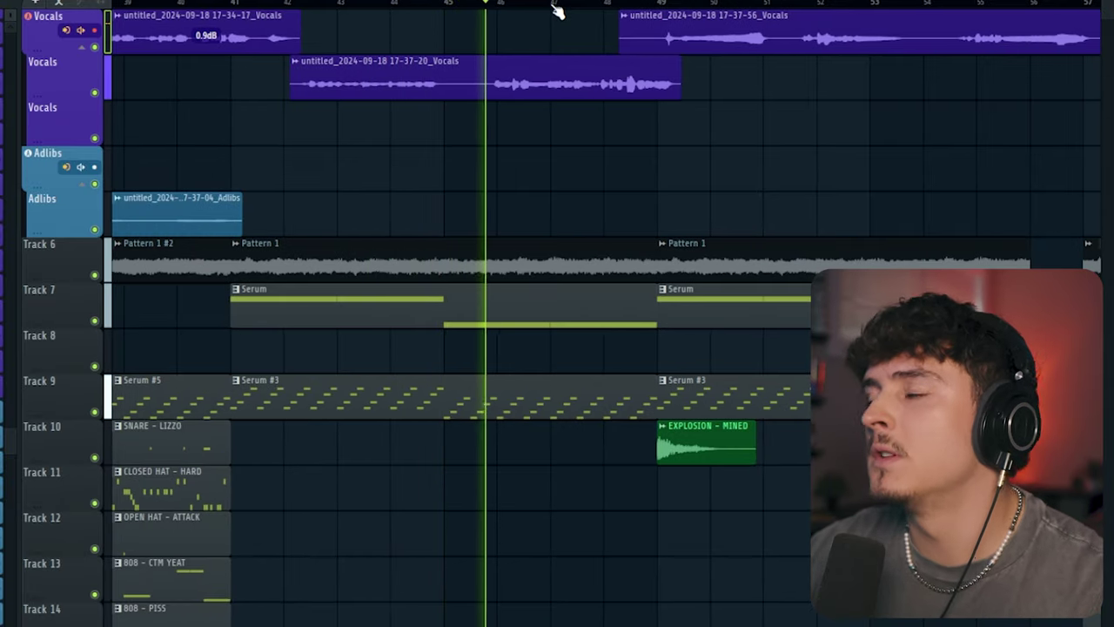
pyautogui.scroll(-2, 557, 13)
pyautogui.hscroll(2, 557, 4)
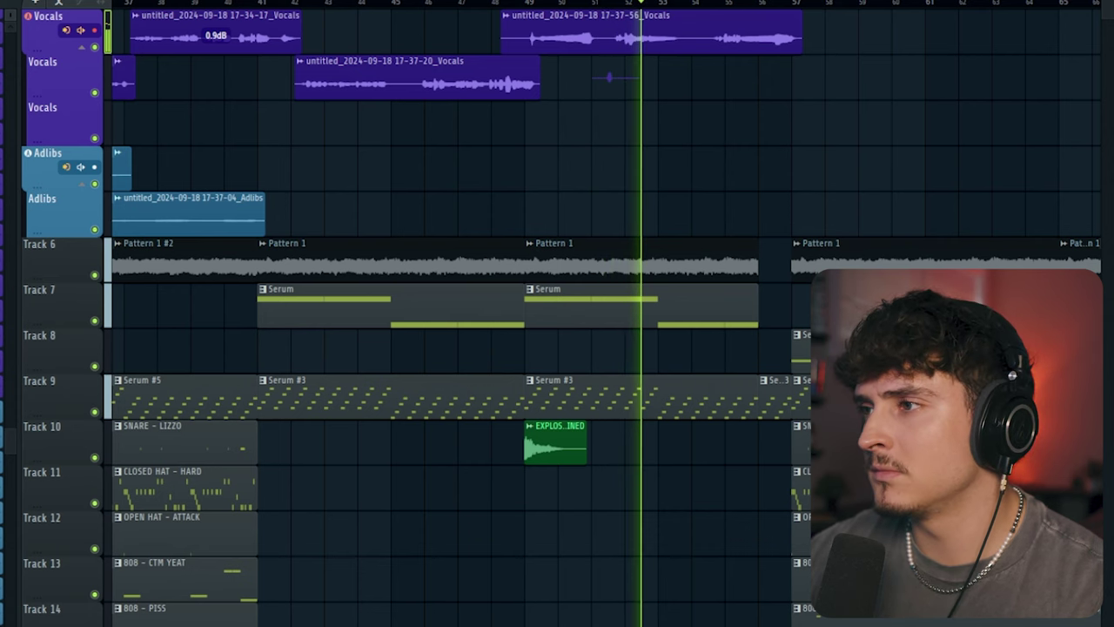
# Step: Keep recording vocals past bar 58 and duplicate the bar 73 to 81 beat clips on Tracks 6 to 15 to bar 81
pyautogui.hscroll(4, 557, 314)
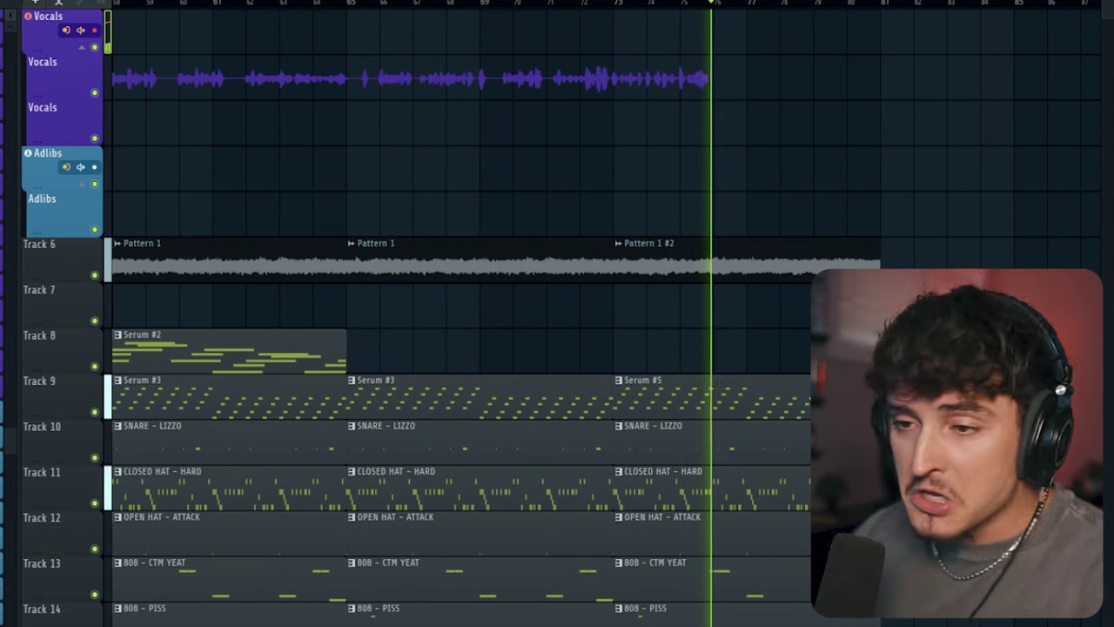
pyautogui.scroll(-5, 945, 142)
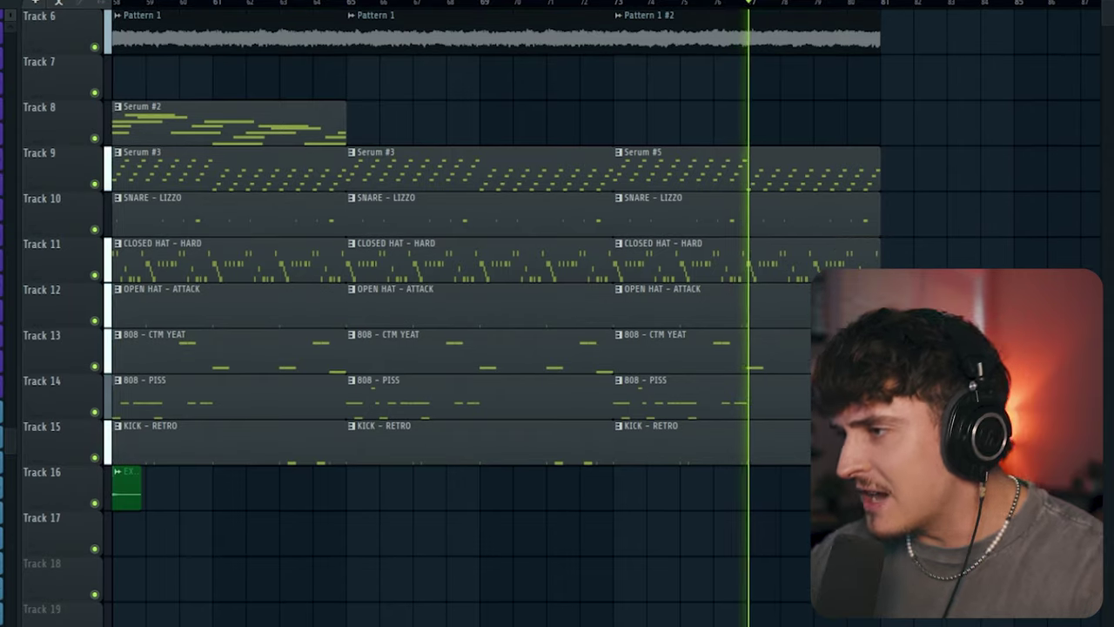
pyautogui.moveTo(861, 533); pyautogui.dragTo(796, 19)
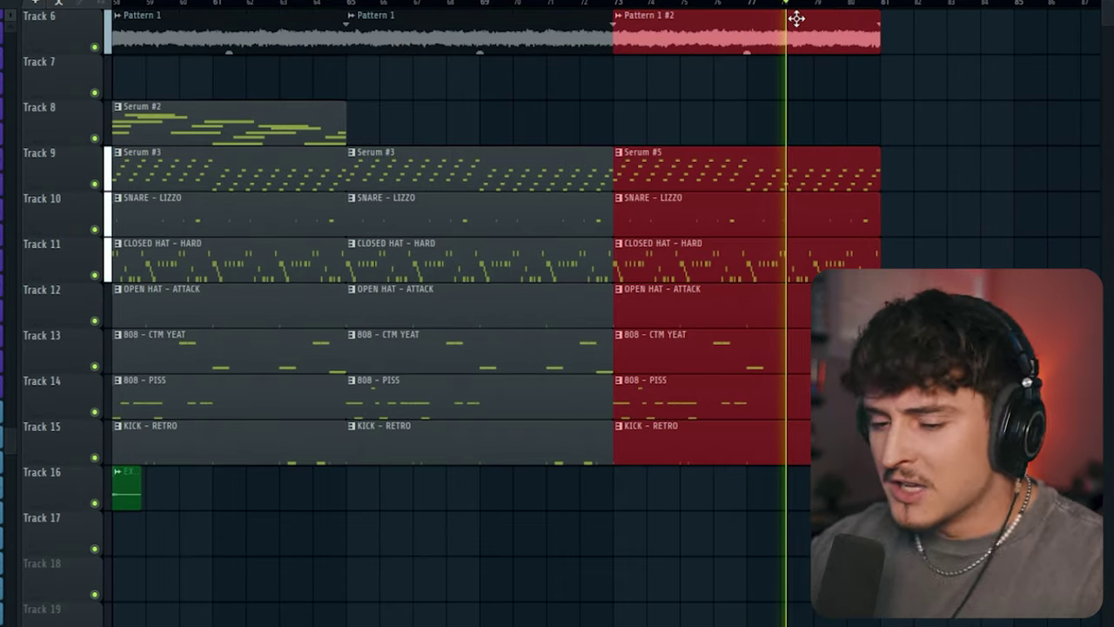
pyautogui.hotkey('ctrl', 'b')
pyautogui.scroll(4, 793, 76)
pyautogui.scroll(1, 764, 221)
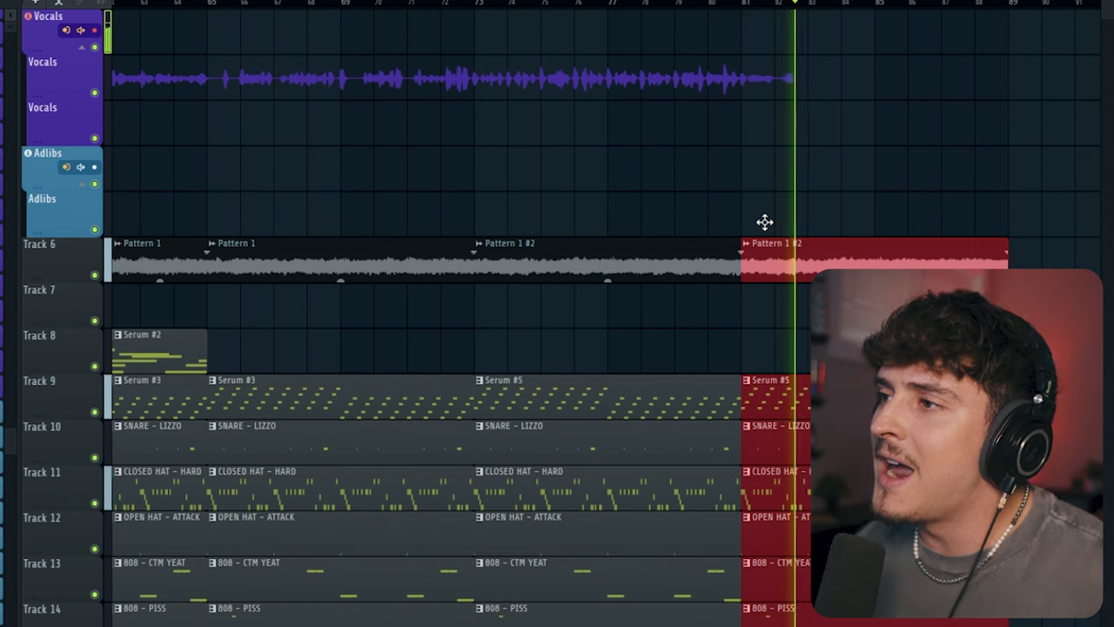
# Step: Duplicate the selected beat section again to bar 89 while the vocal take records, and deselect the clips
pyautogui.scroll(-4, 790, 220)
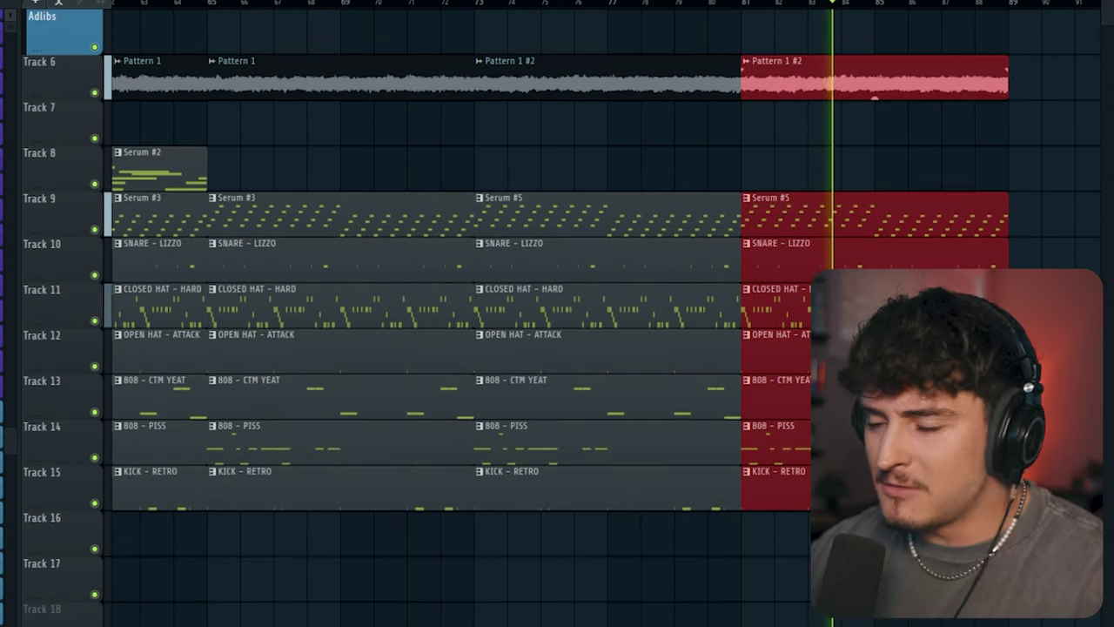
pyautogui.scroll(4, 718, 202)
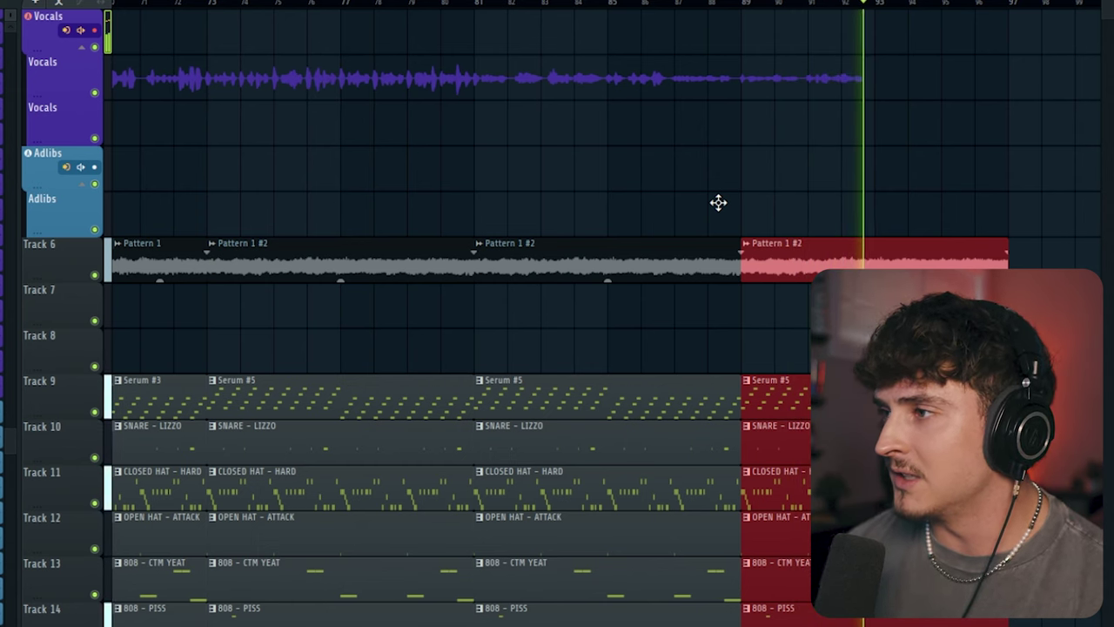
pyautogui.moveTo(792, 1); pyautogui.dragTo(874, 1)
pyautogui.scroll(-1, 864, 177)
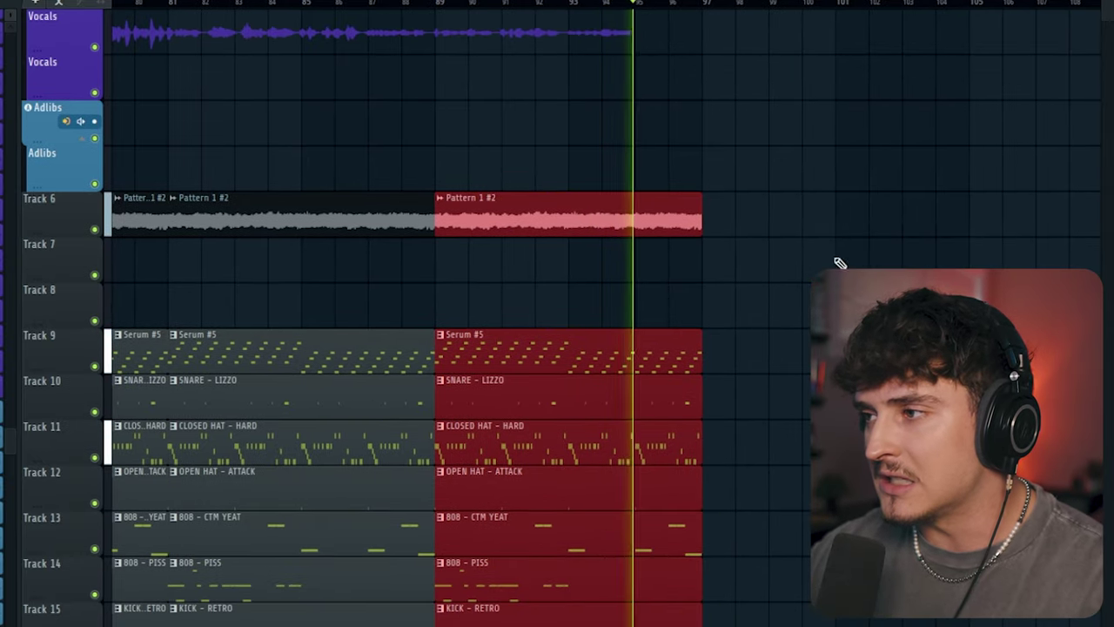
pyautogui.keyDown('ctrl'); pyautogui.click(840, 227); pyautogui.keyUp('ctrl')
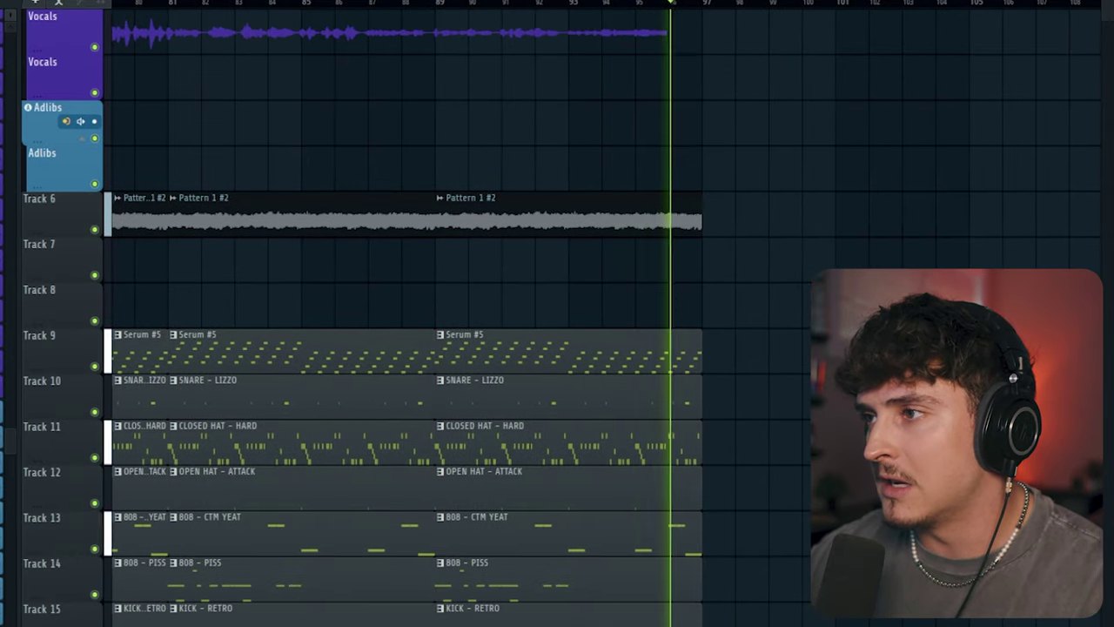